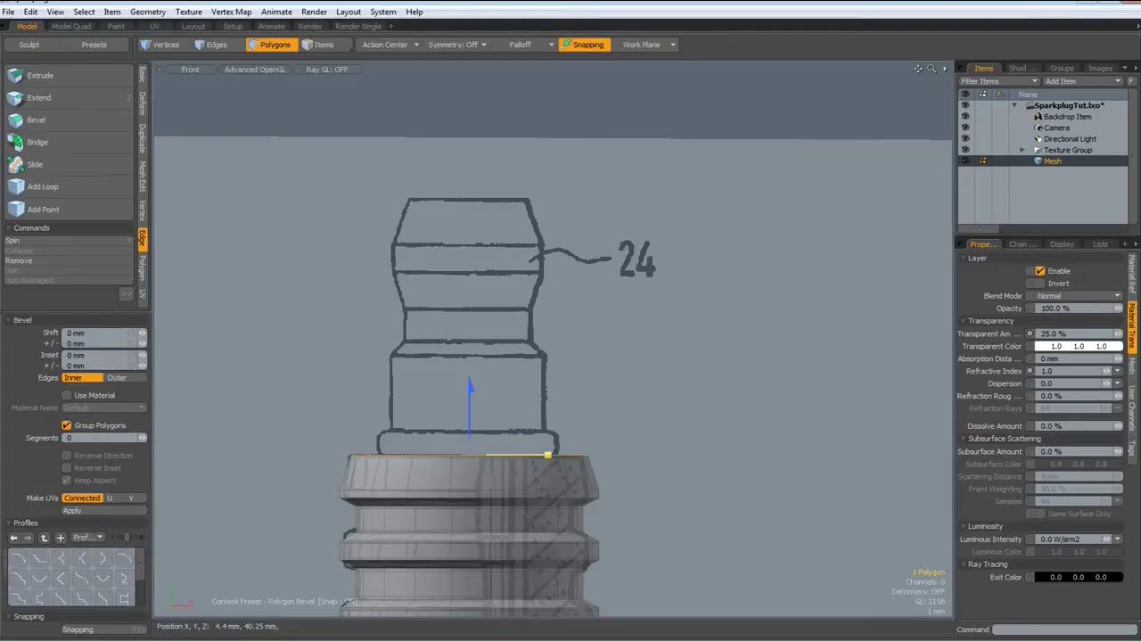
Step: Bevel the top polygon up to form the thin collar above the ribs, then inset it 670 um to the drawn cylinder's width
left_click(421, 404, "shift")
left_click_drag(470, 396, 471, 362)
left_click(447, 375, "shift")
left_click_drag(547, 430, 544, 430)
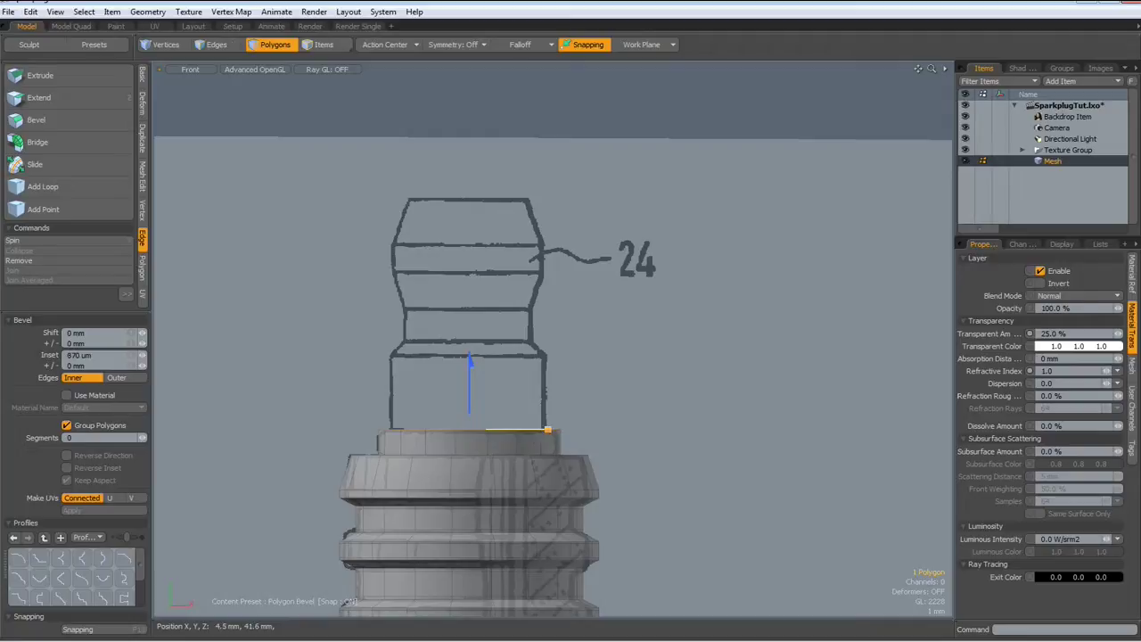
Step: Raise the cylindrical section to the drawn shoulder and bevel a 900 um high sloped shoulder inward to the neck width
left_click(434, 376, "shift")
left_click_drag(470, 364, 467, 278)
left_click(456, 394, "shift")
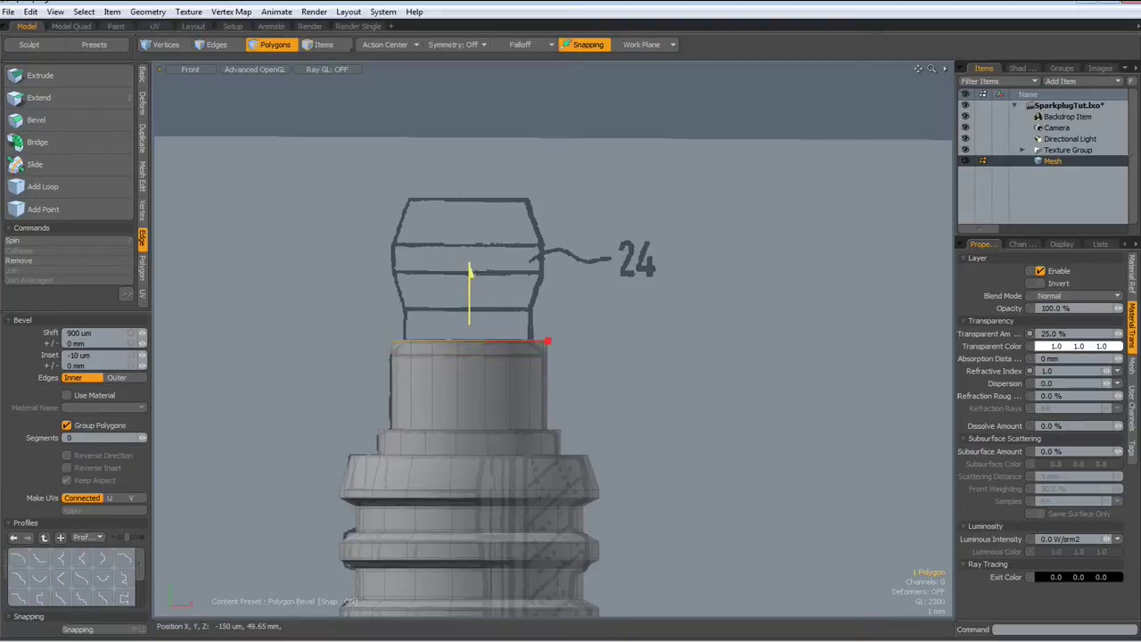
left_click_drag(546, 343, 533, 342)
Step: Raise the straight neck along the sketch and bevel its flared section with a 2.12 mm shift and -730 um inset
left_click(479, 342, "shift")
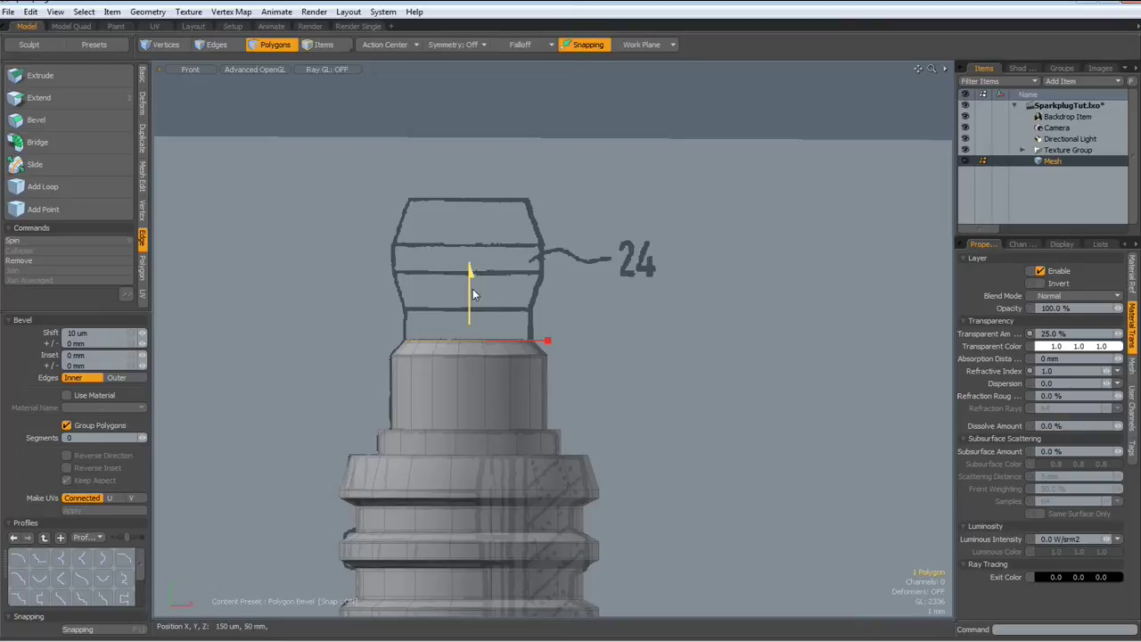
left_click_drag(470, 269, 471, 211)
left_click(429, 347, "shift")
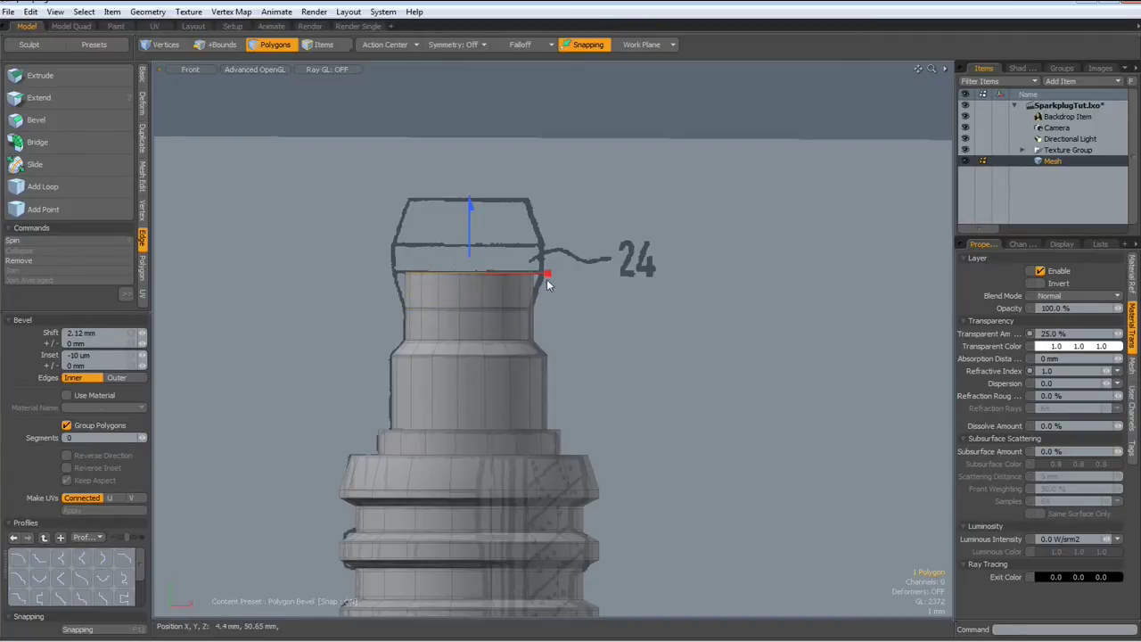
left_click_drag(551, 273, 560, 272)
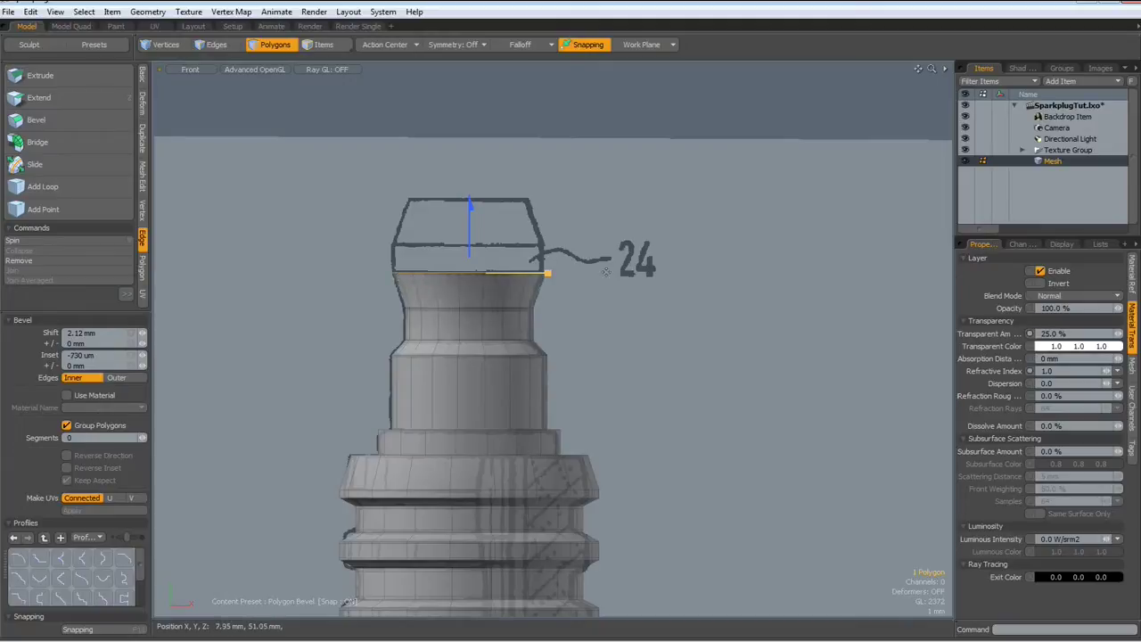
Step: Raise the tip's straight band and bevel the tapered section above it with a 2.72 mm shift and 1.05 mm inset
left_click(475, 294, "shift")
left_click_drag(472, 231, 473, 145)
left_click(473, 202, "shift")
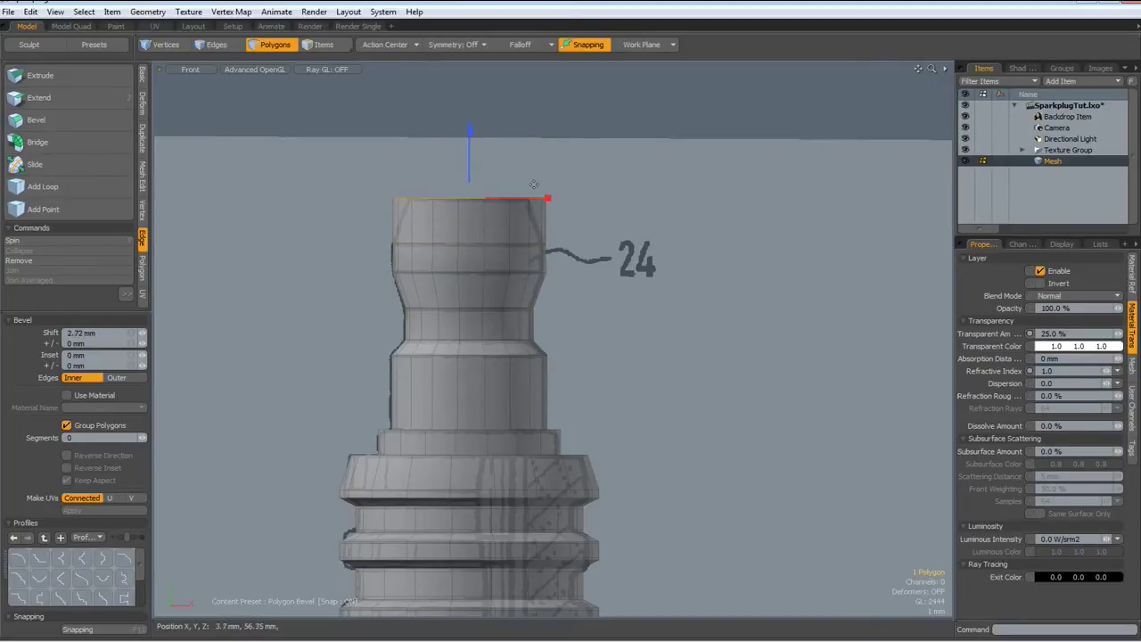
left_click_drag(548, 198, 530, 198)
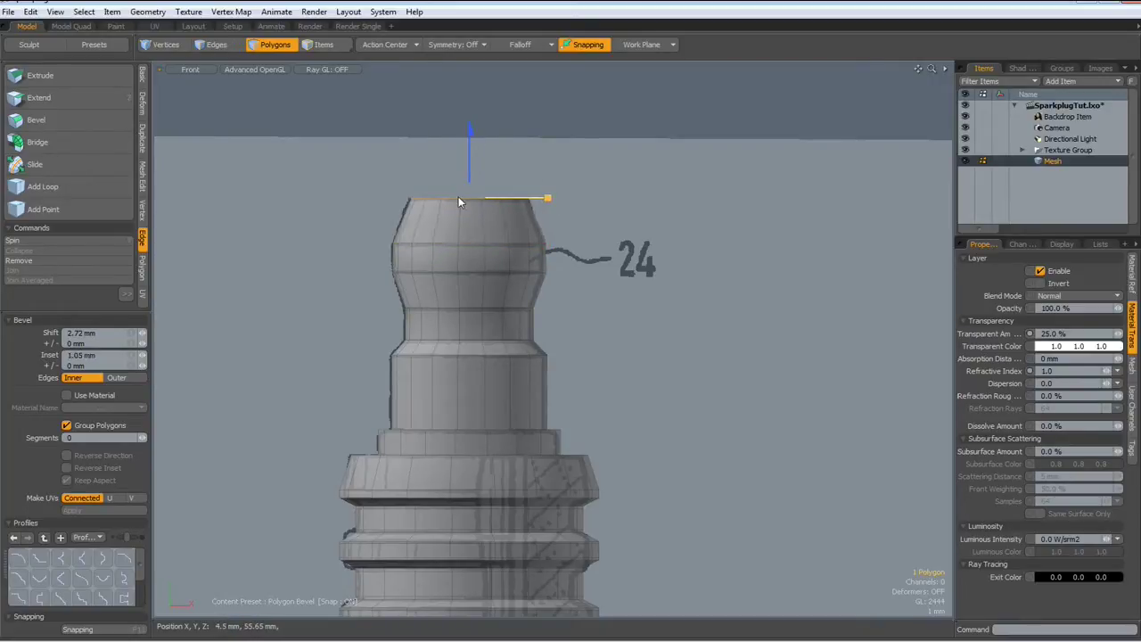
Step: Round the tip's top face in the perspective view with two successive bevels, the second with 450 um shift and 1.58 mm inset
key("space")
key("ctrl+space")
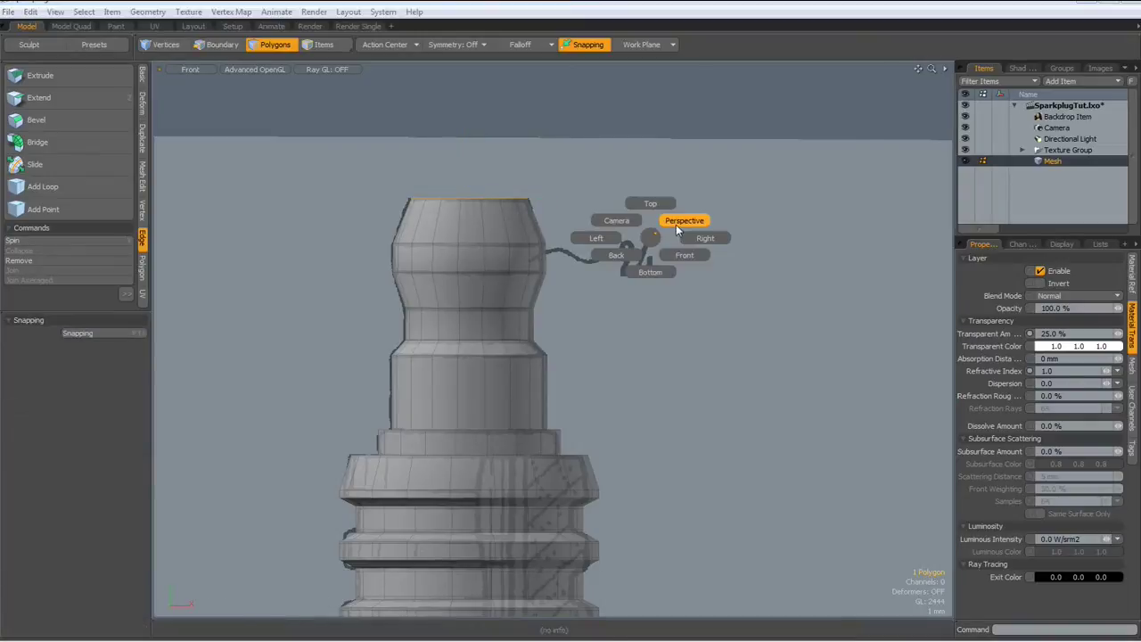
left_click(682, 225)
left_click_drag(653, 231, 529, 287, "alt")
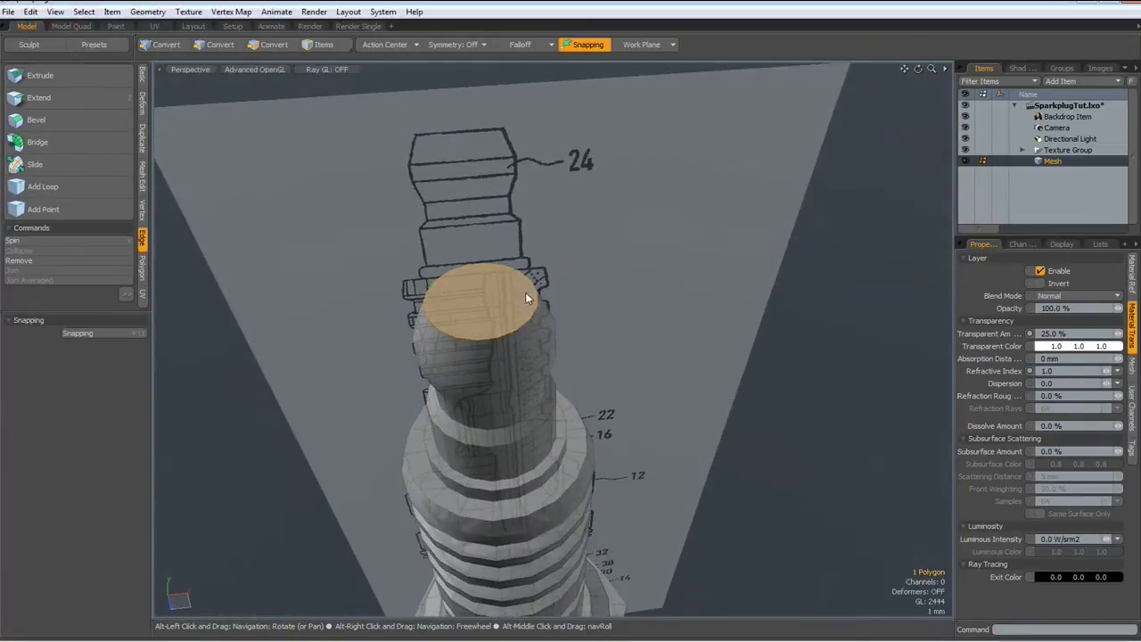
key("b")
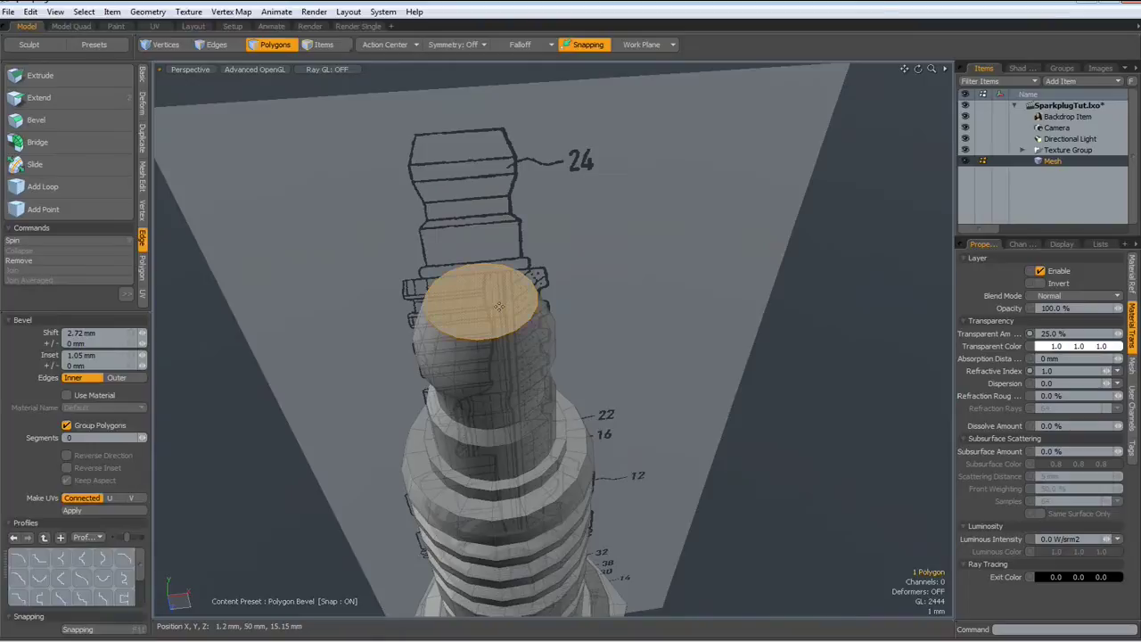
left_click(495, 303)
left_click_drag(557, 297, 548, 297)
left_click_drag(476, 246, 476, 243)
left_click(540, 300, "shift")
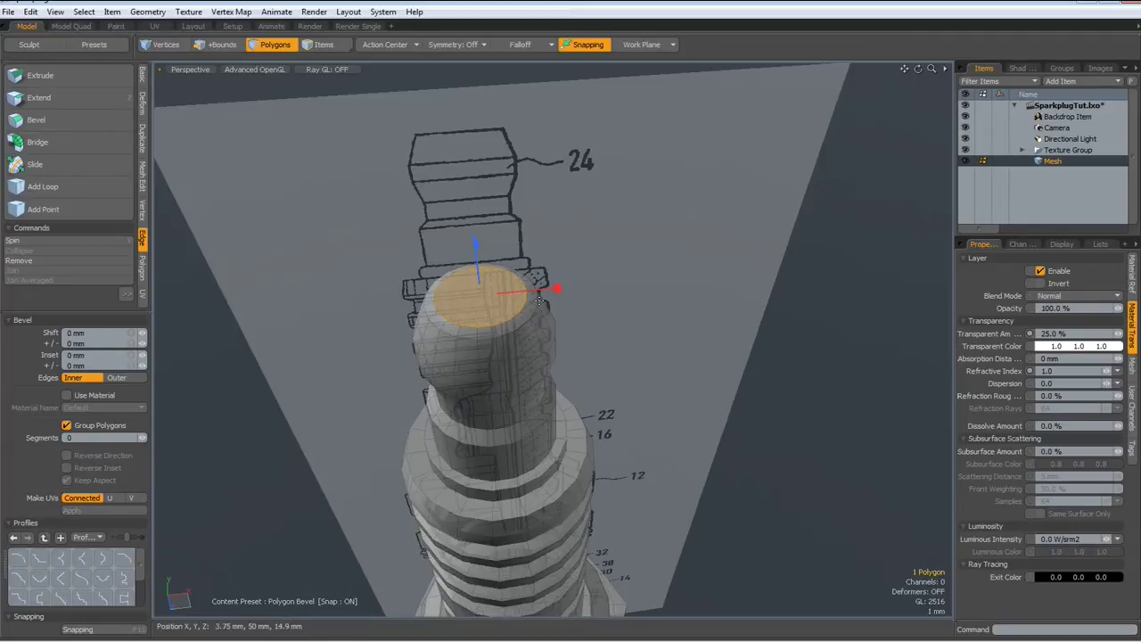
mouse_move(559, 290)
left_mouse_down()
mouse_move(546, 289)
mouse_move(558, 288)
left_mouse_up()
left_click_drag(476, 244, 475, 237)
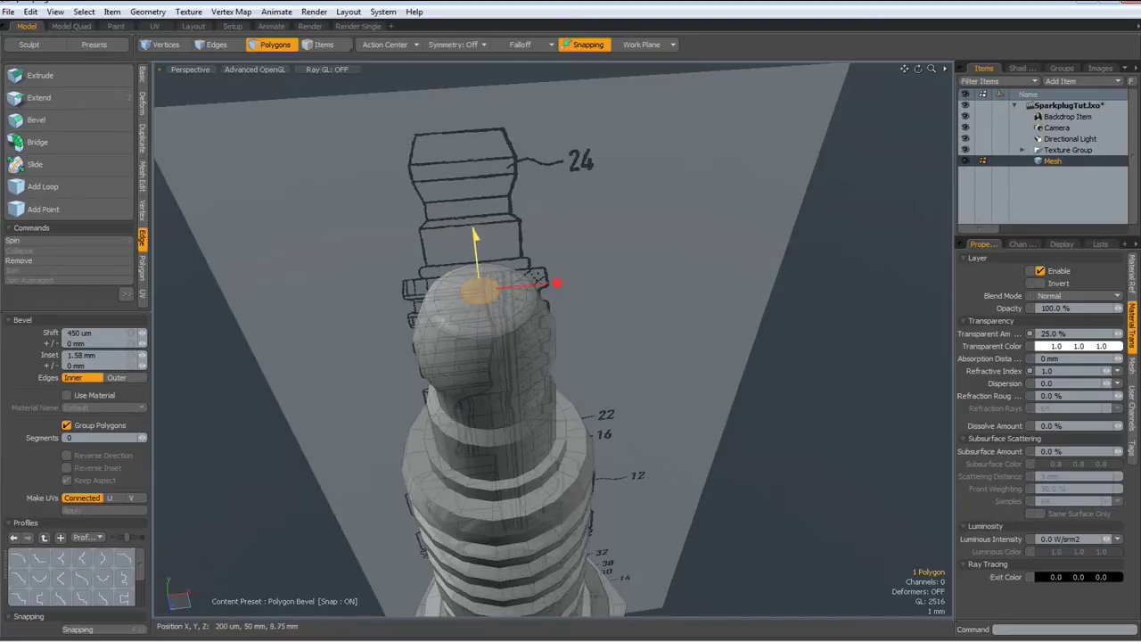
key("space")
left_click(627, 301)
Step: Preview the mesh with subdivision smoothing and compare the collar and terminal sections with the sketch in the front view
left_click_drag(489, 340, 476, 291, "alt")
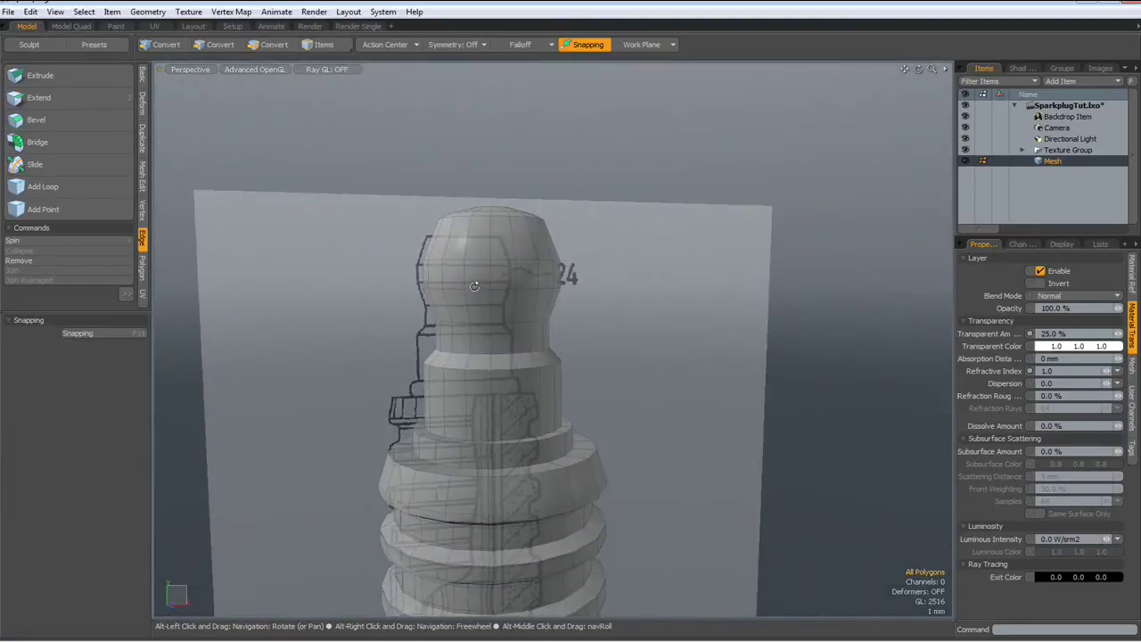
scroll(476, 290, "down", 6)
scroll(476, 290, "up", 3)
left_click_drag(478, 495, 458, 425, "alt")
scroll(481, 342, "up", 5)
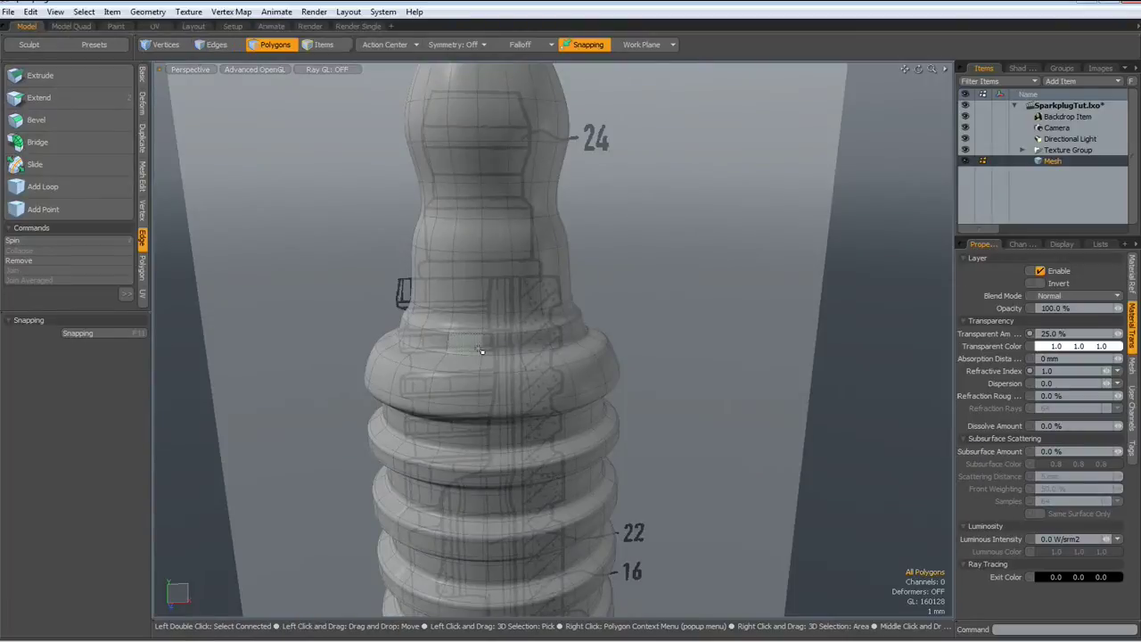
key("KP_2")
left_click_drag(431, 324, 427, 379)
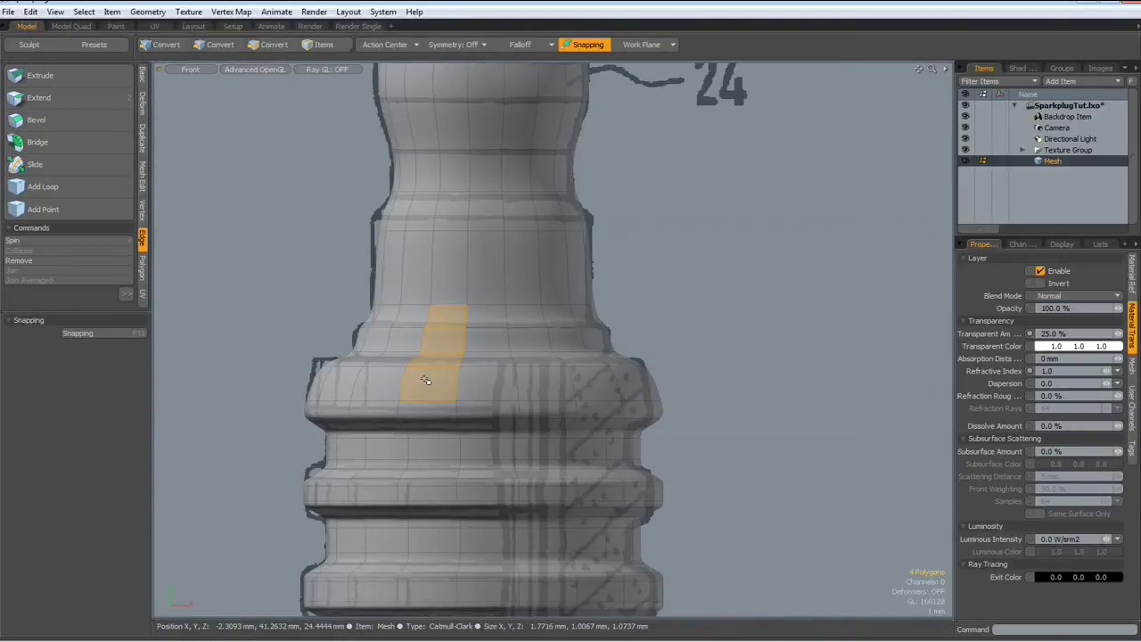
left_click(747, 337)
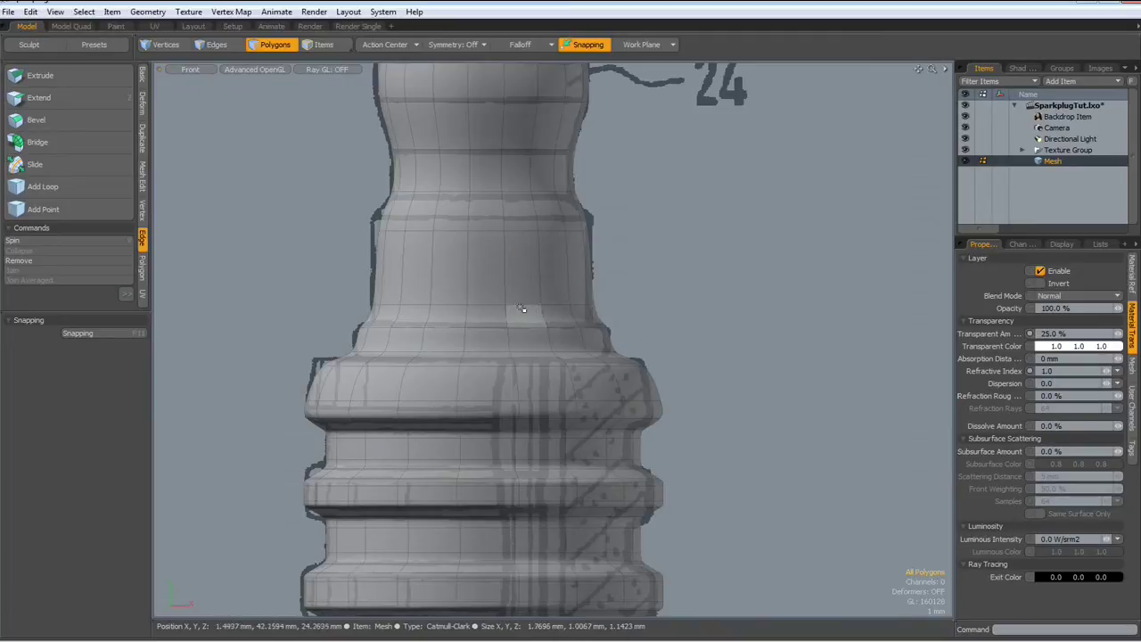
key("Tab")
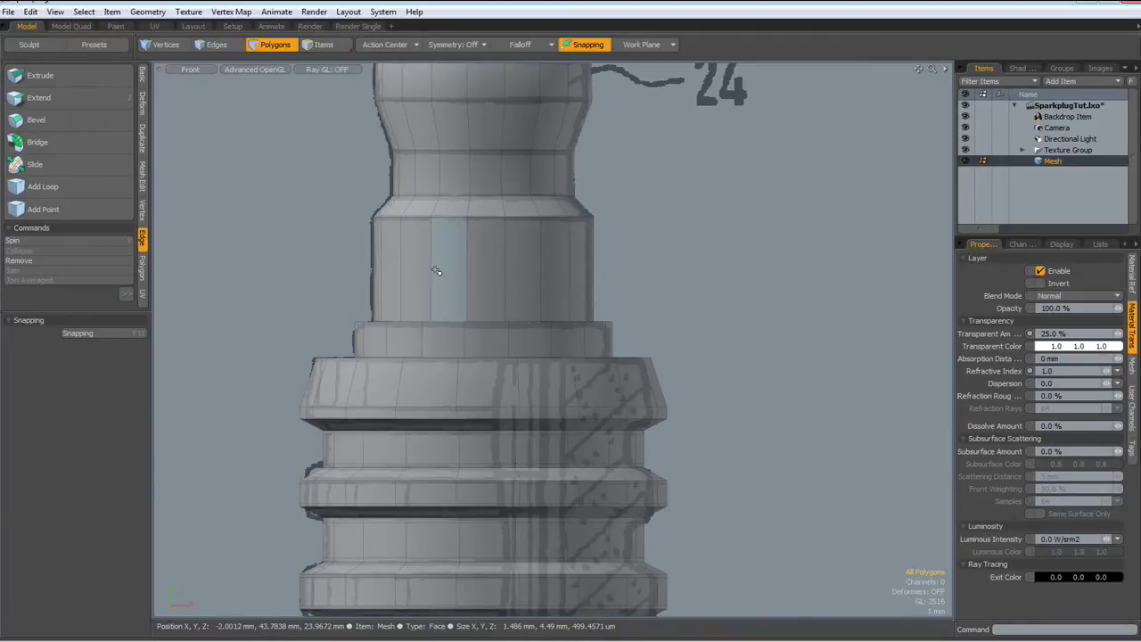
Step: Loop slice the straight cylindrical section above the collar, placing edge loops close to its upper and lower edges
key("2")
left_click(431, 268)
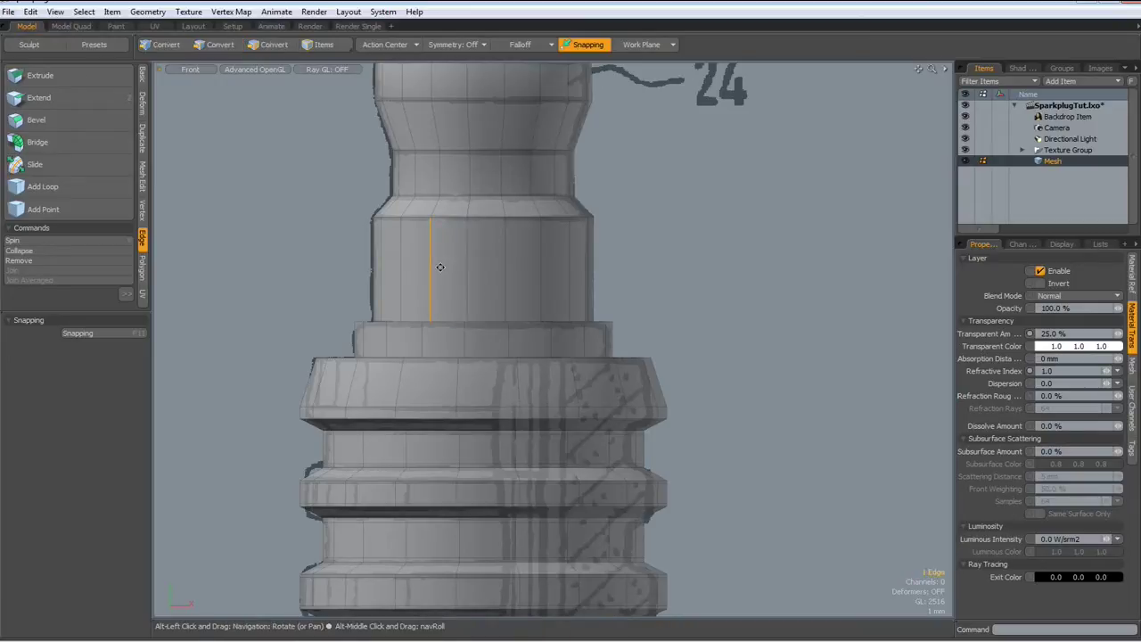
key("alt+c")
left_click(440, 267)
left_click_drag(484, 279, 477, 280)
key("space")
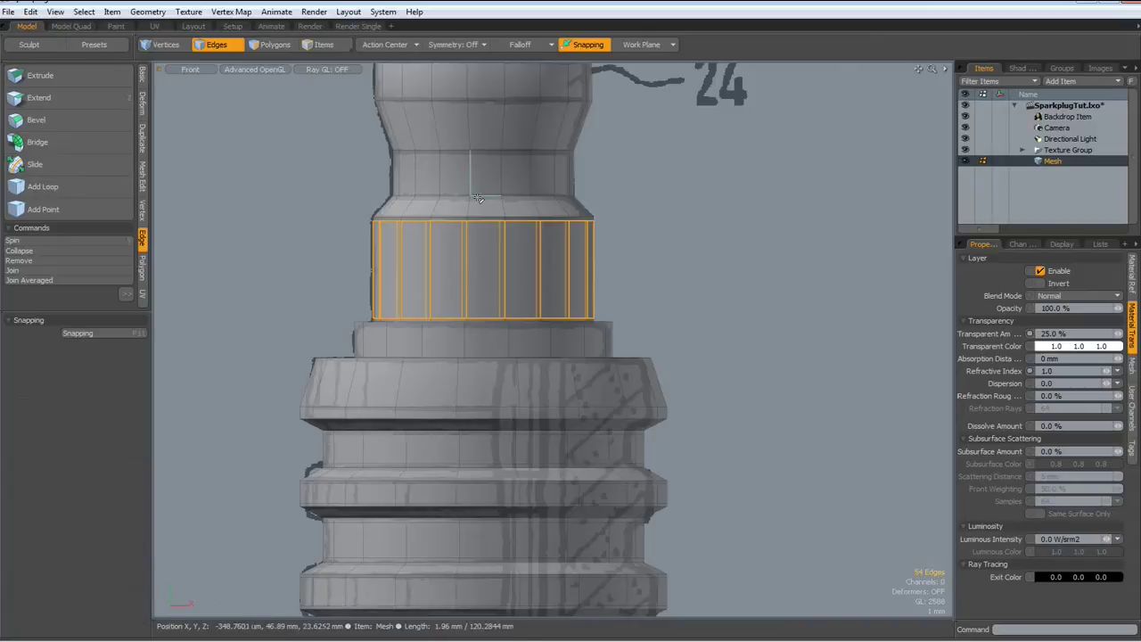
Step: Loop slice both the sloped shoulder and the straight neck above it, placing support loops near their ends
left_click(468, 206)
left_click(467, 176, "shift")
key("alt+c")
left_click(477, 177)
key("space")
Step: Loop slice the side wall of the thin collar, placing edge loops near its upper and lower edges
mouse_move(663, 261)
left_mouse_down("alt+shift")
mouse_move(657, 304)
mouse_move(657, 273)
left_mouse_up("alt+shift")
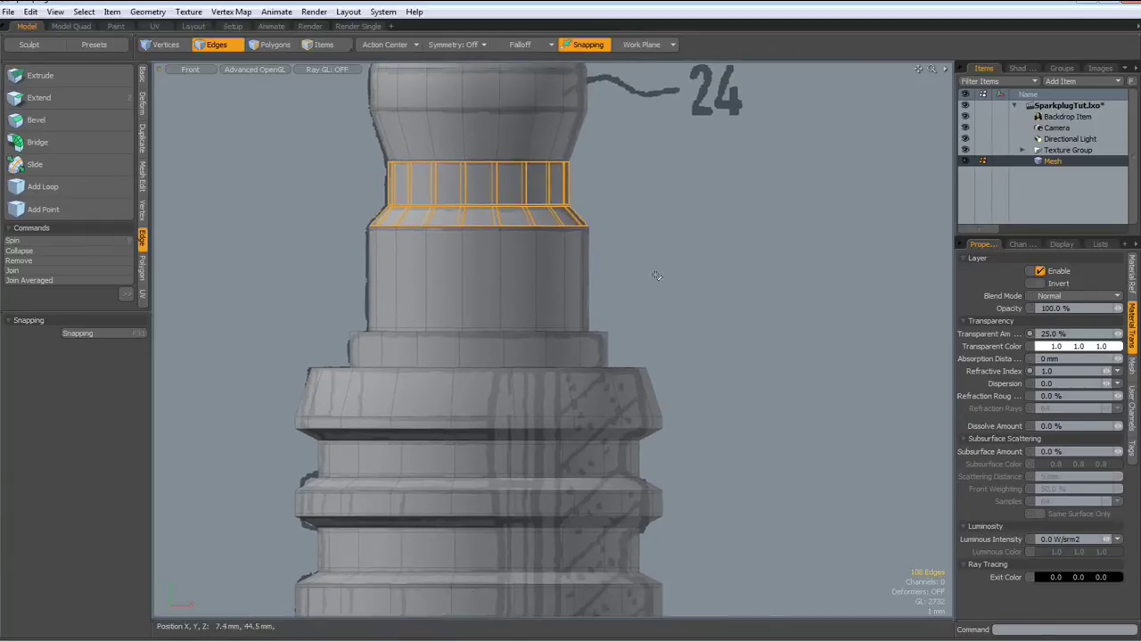
left_click(505, 350)
key("alt+c")
left_click(507, 351)
key("space")
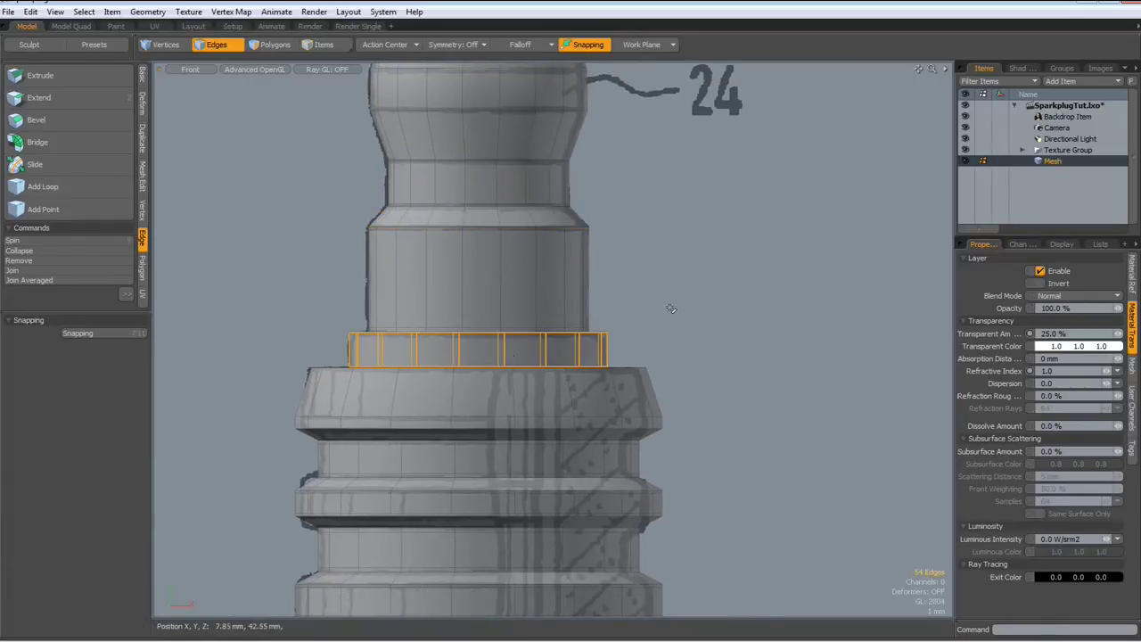
Step: Loop slice the collar's flat top ledge in the perspective view to add support loops near its inner and outer edges
key("ctrl+space")
left_click(700, 289)
left_click_drag(659, 287, 614, 327, "alt")
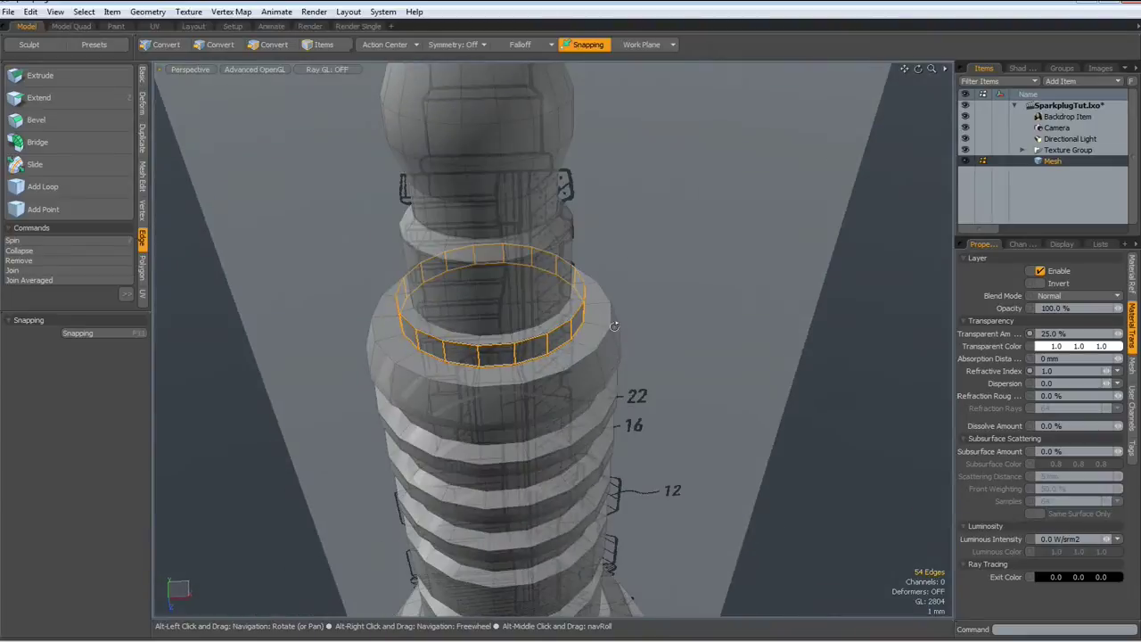
scroll(517, 323, "up", 4)
left_click(510, 368)
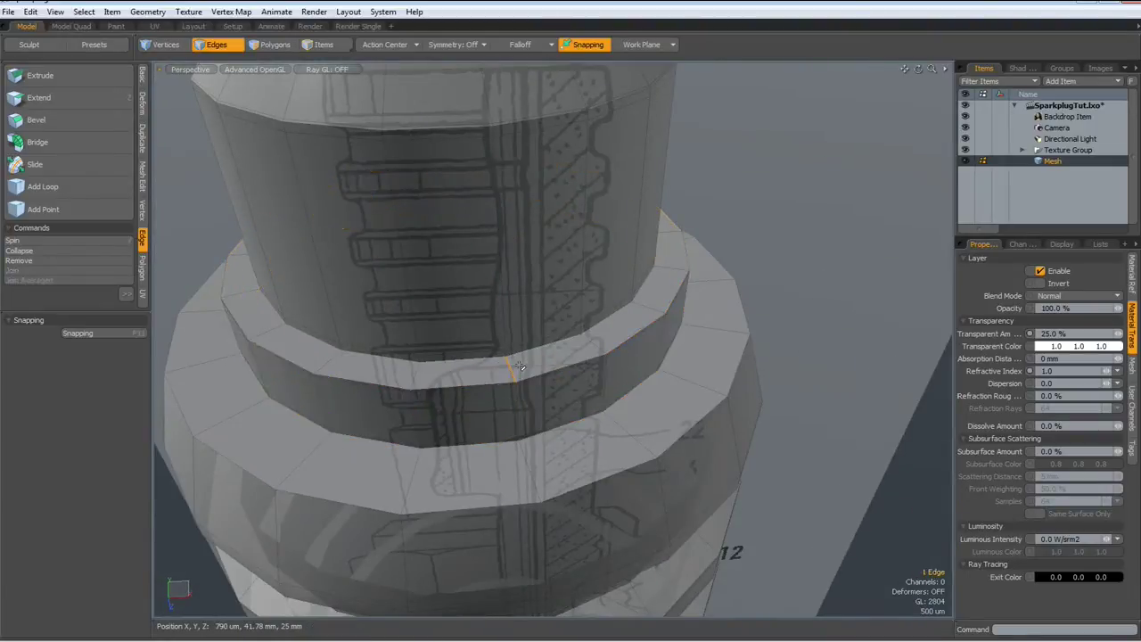
key("alt+c")
key("space")
left_click(514, 365)
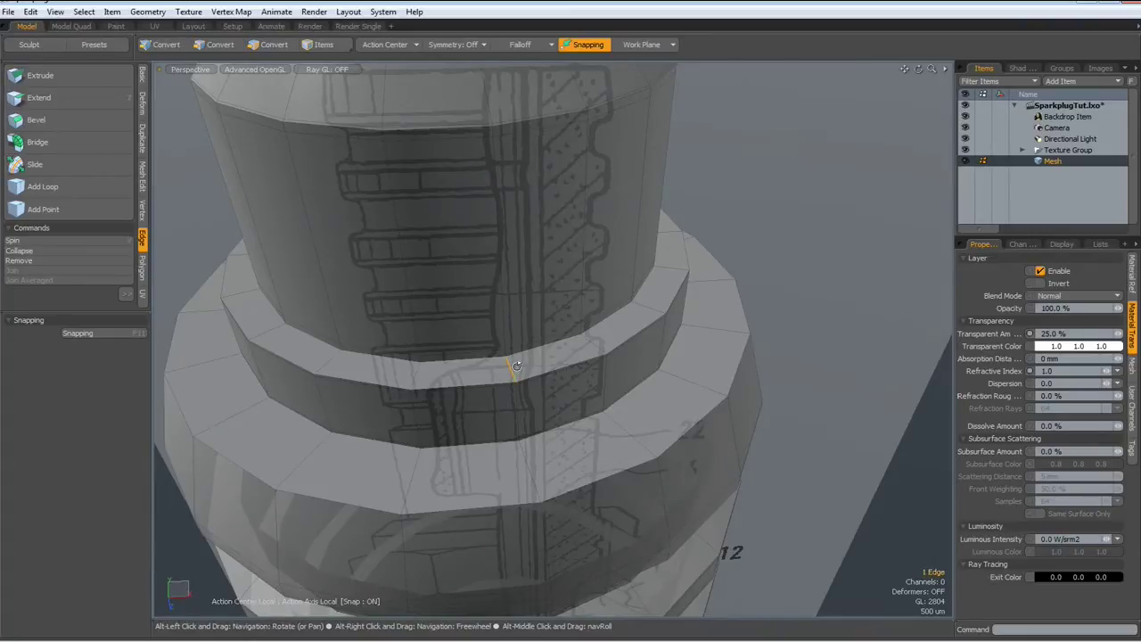
key("alt+c")
left_click(518, 371)
key("space")
Step: Preview the mesh with subdivision smoothing and inspect how sharp the collar and shoulder edges are
left_click(813, 218)
key("Tab")
left_click_drag(566, 437, 475, 370, "alt")
scroll(475, 370, "down", 5)
left_click_drag(443, 455, 447, 424, "alt")
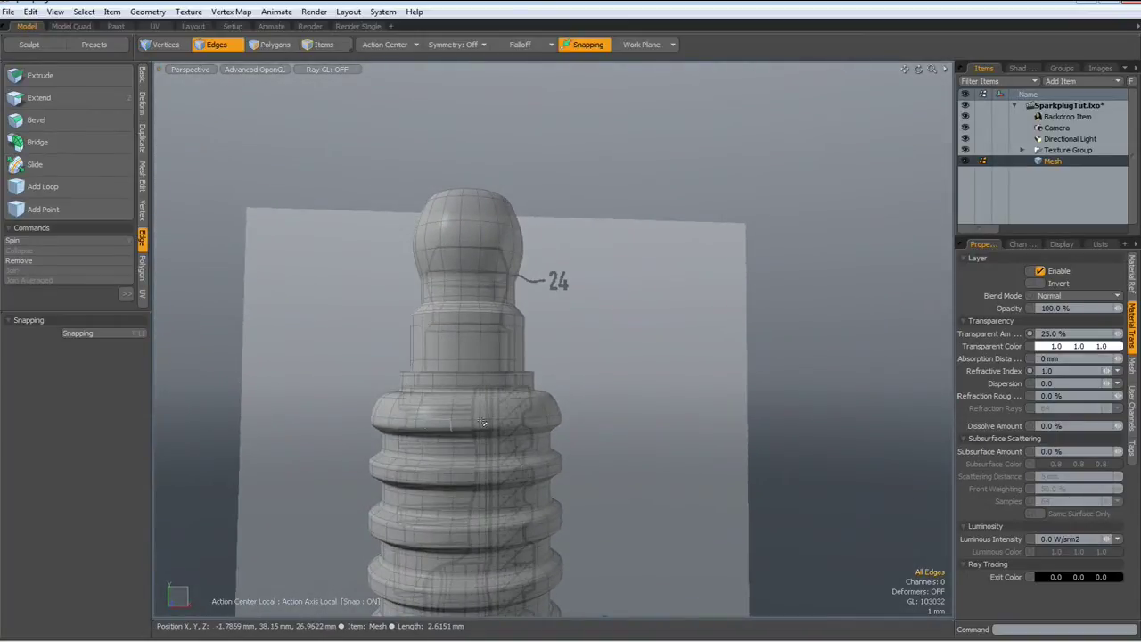
scroll(470, 420, "up", 5)
left_click_drag(457, 379, 454, 421, "alt")
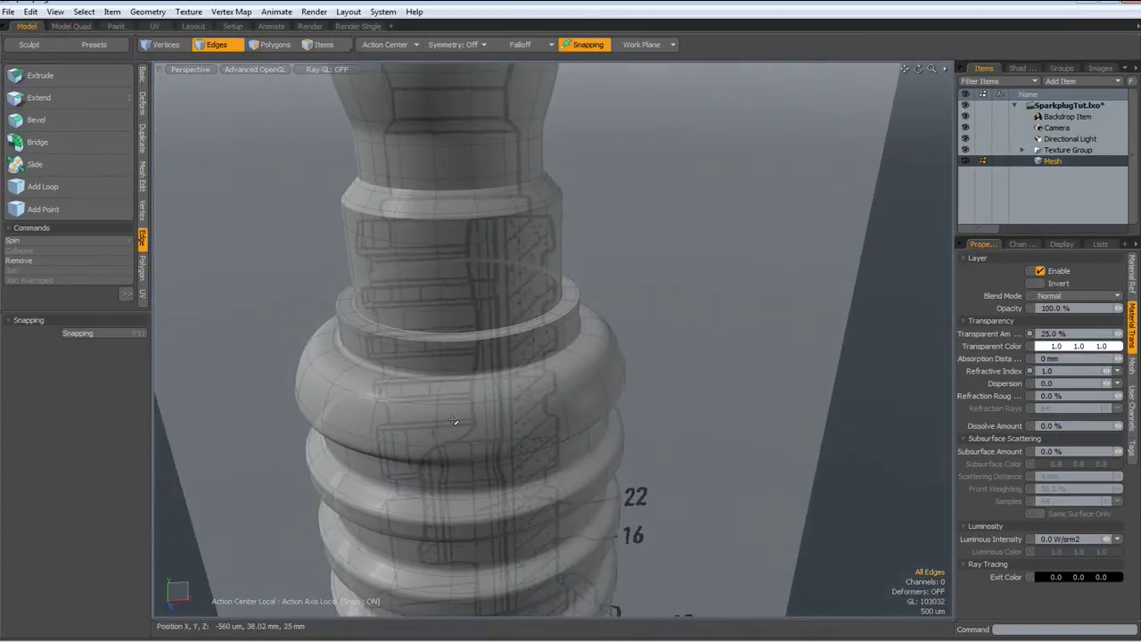
key("Tab")
Step: Add an edge loop at about 5.32% on the top face of the uppermost rib, close to the collar's base
scroll(420, 389, "up", 5)
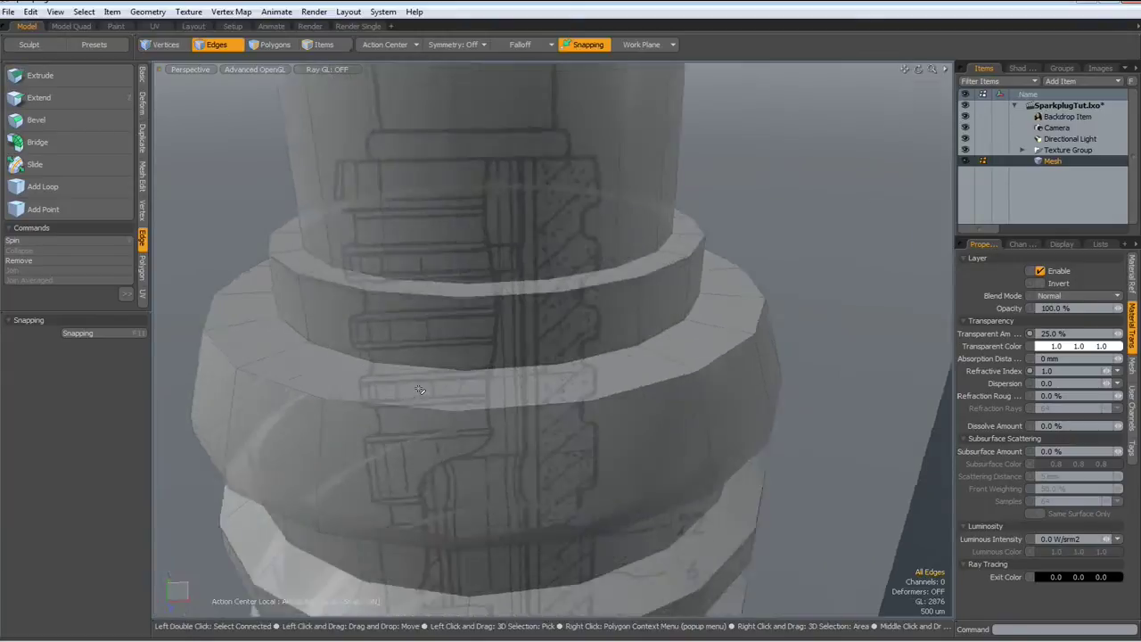
scroll(420, 389, "up", 3)
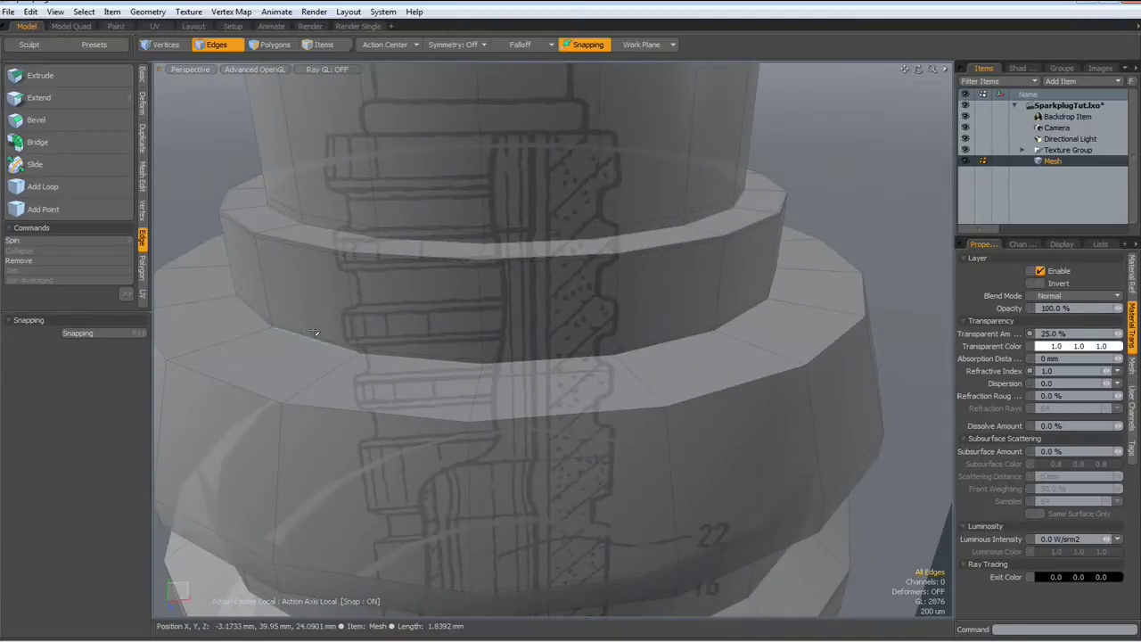
left_click(40, 187)
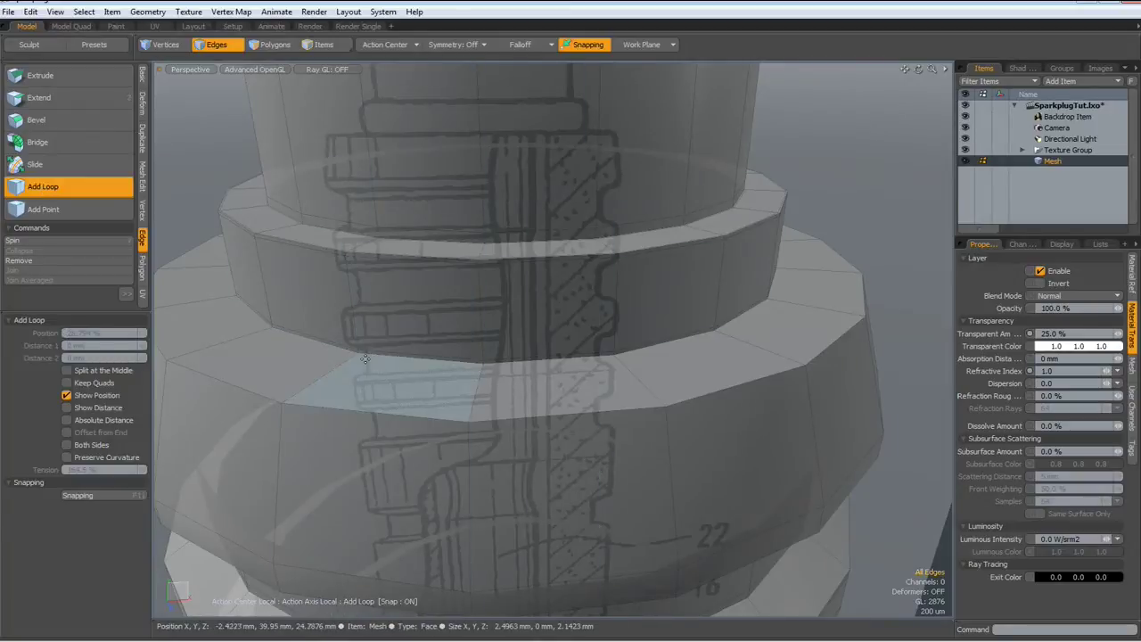
left_click_drag(346, 362, 355, 356)
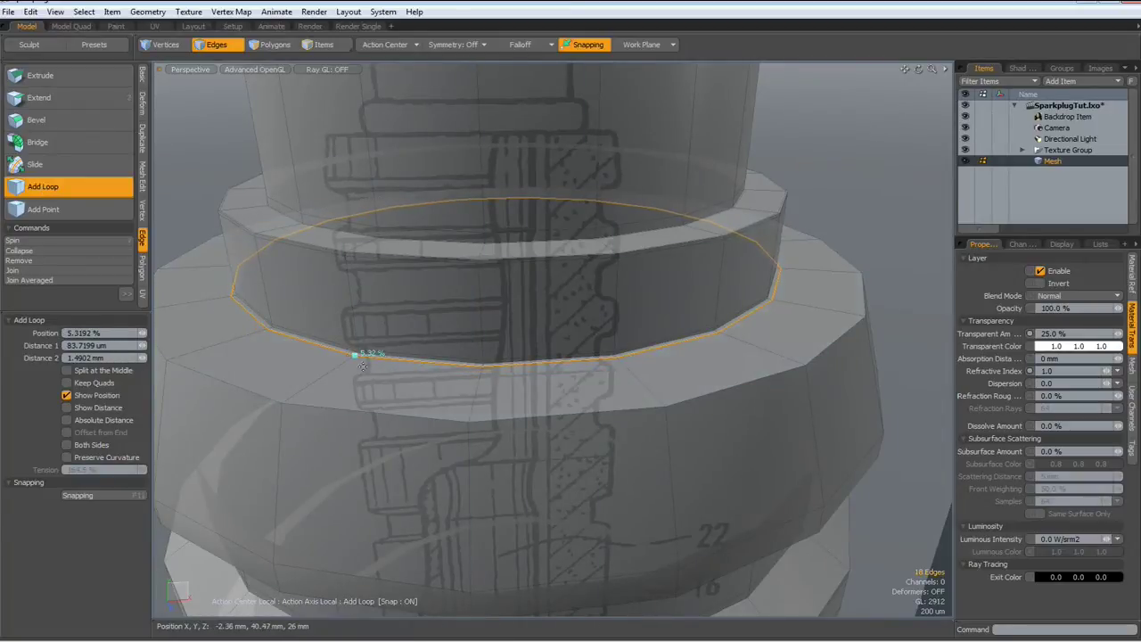
key("space")
key("Escape")
Step: Preview the whole spark plug with subdivision smoothing, and view the hex nut's underside with smoothing turned off
key("Tab")
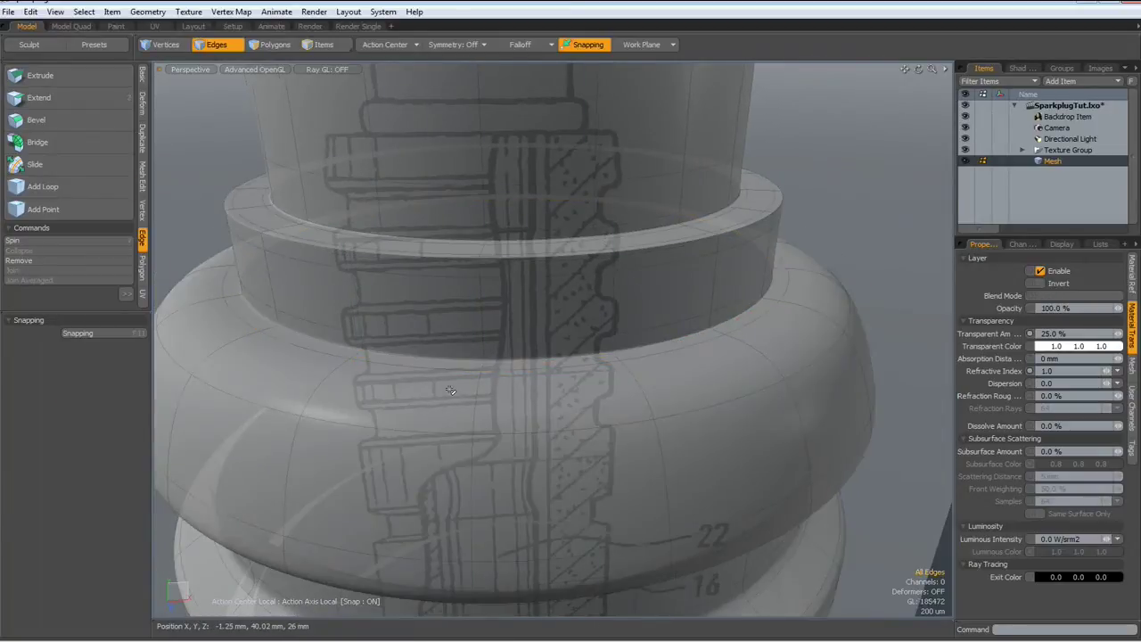
scroll(451, 391, "down", 5)
scroll(450, 390, "down", 8)
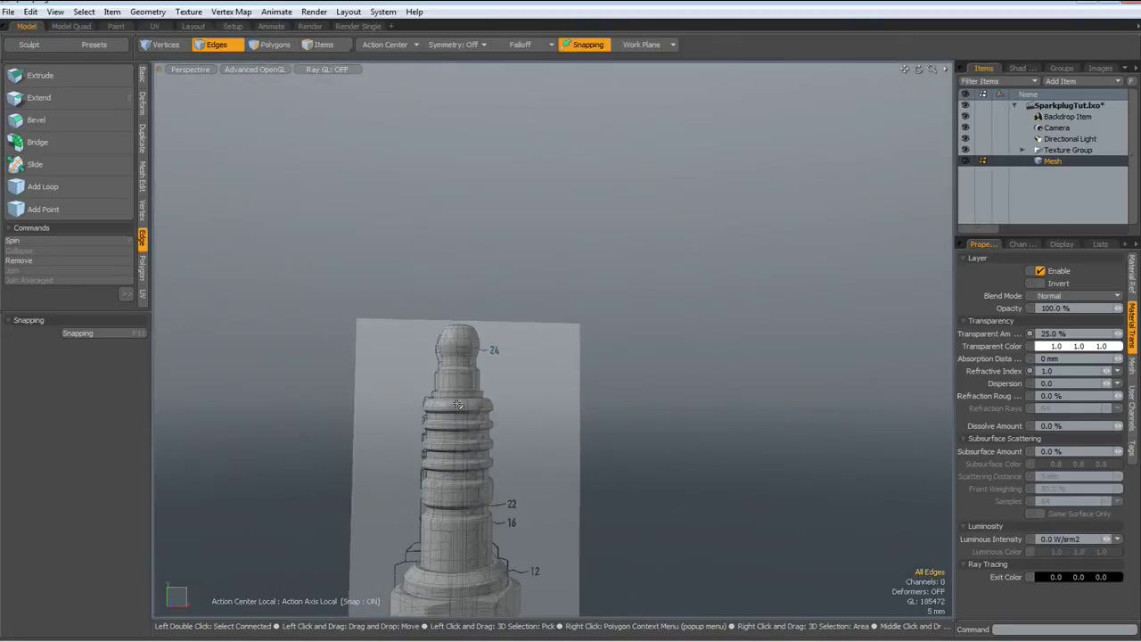
left_click_drag(463, 496, 471, 308, "alt+shift")
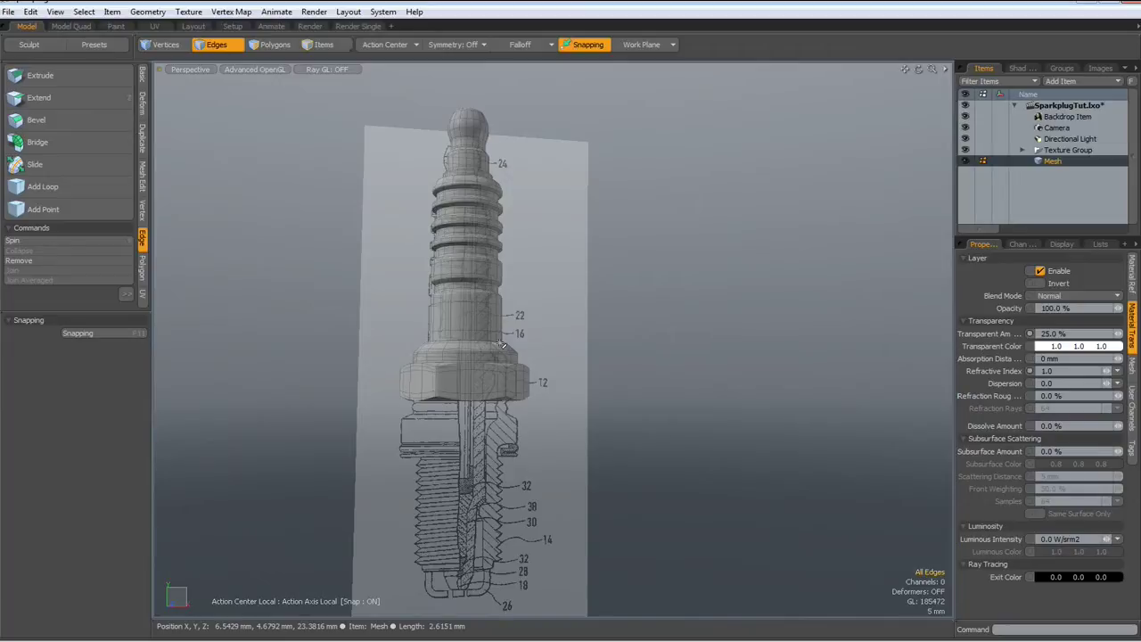
left_click_drag(490, 353, 482, 257, "alt")
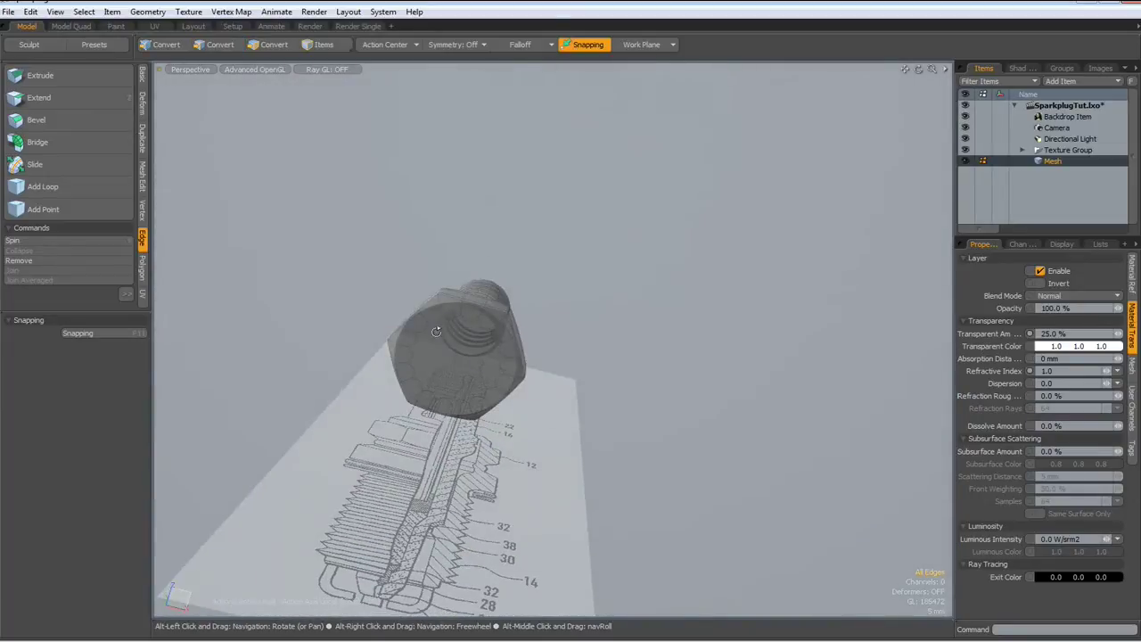
scroll(438, 344, "up", 5)
key("Tab")
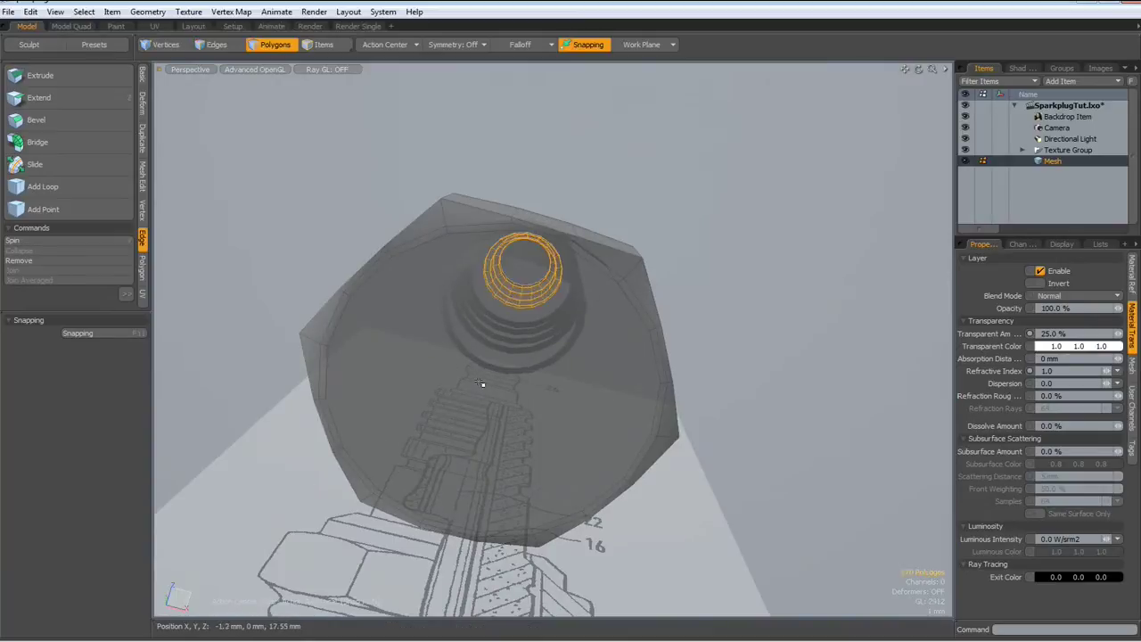
Step: Select the large polygon on the hex nut's underside and show it in the front view over the backdrop
key("3")
left_click(480, 365)
left_click_drag(500, 341, 469, 424, "alt")
key("KP_2")
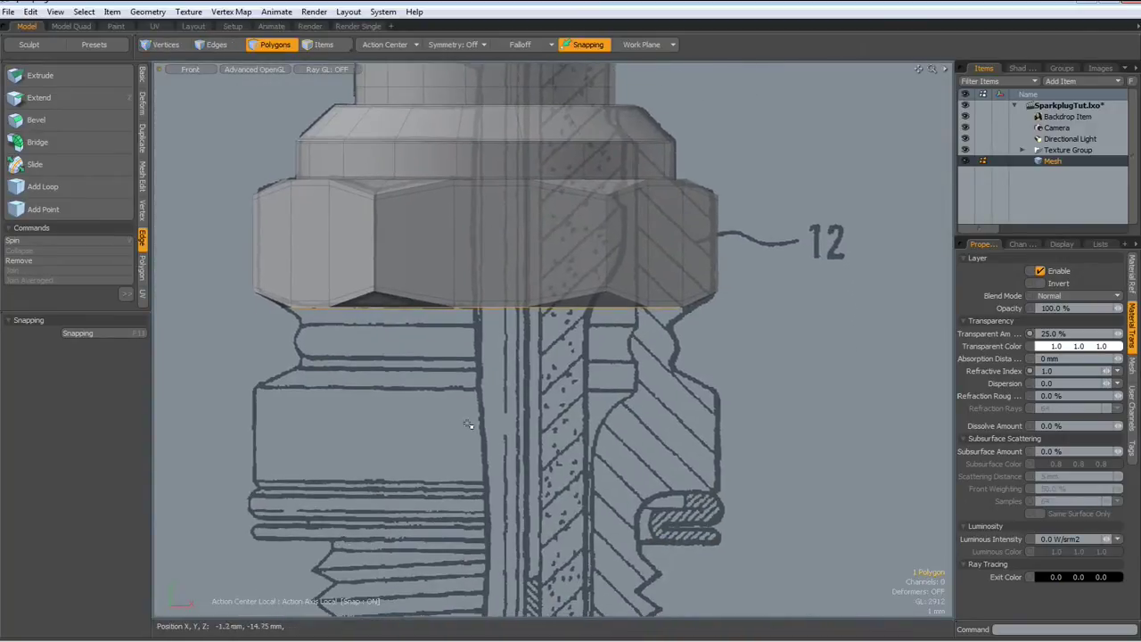
key("w")
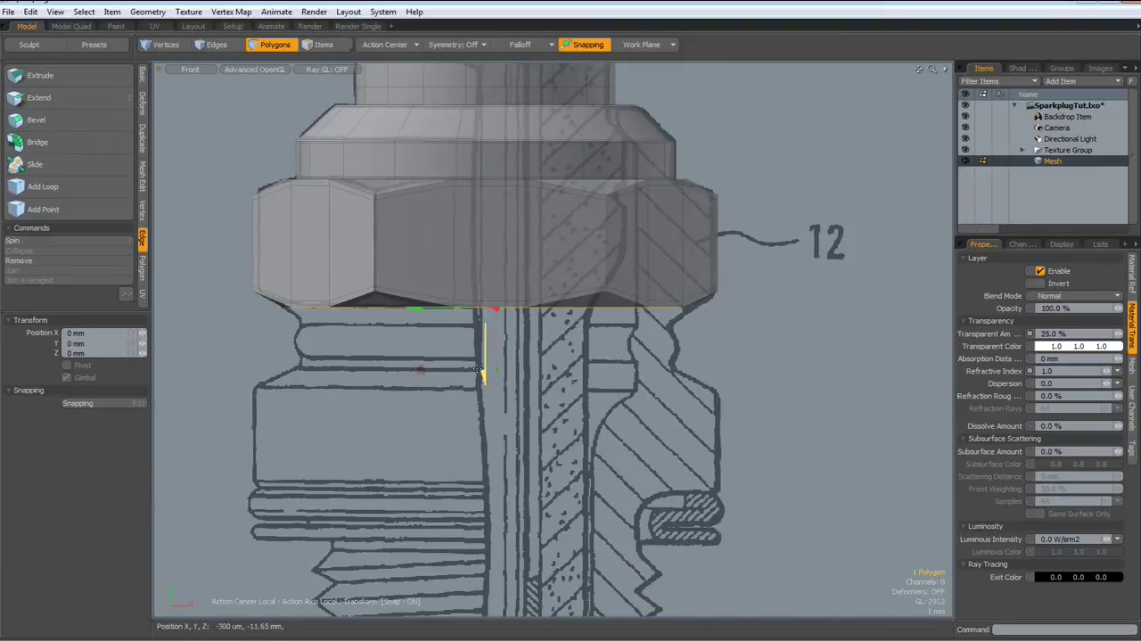
left_click_drag(485, 373, 484, 391)
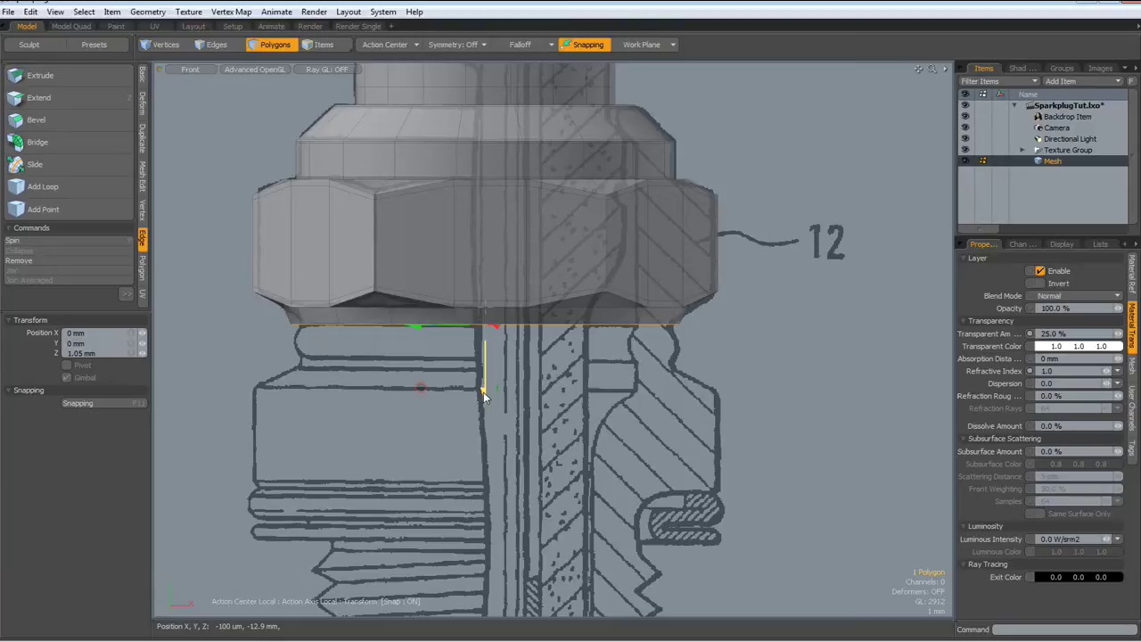
key("b")
left_click(566, 341)
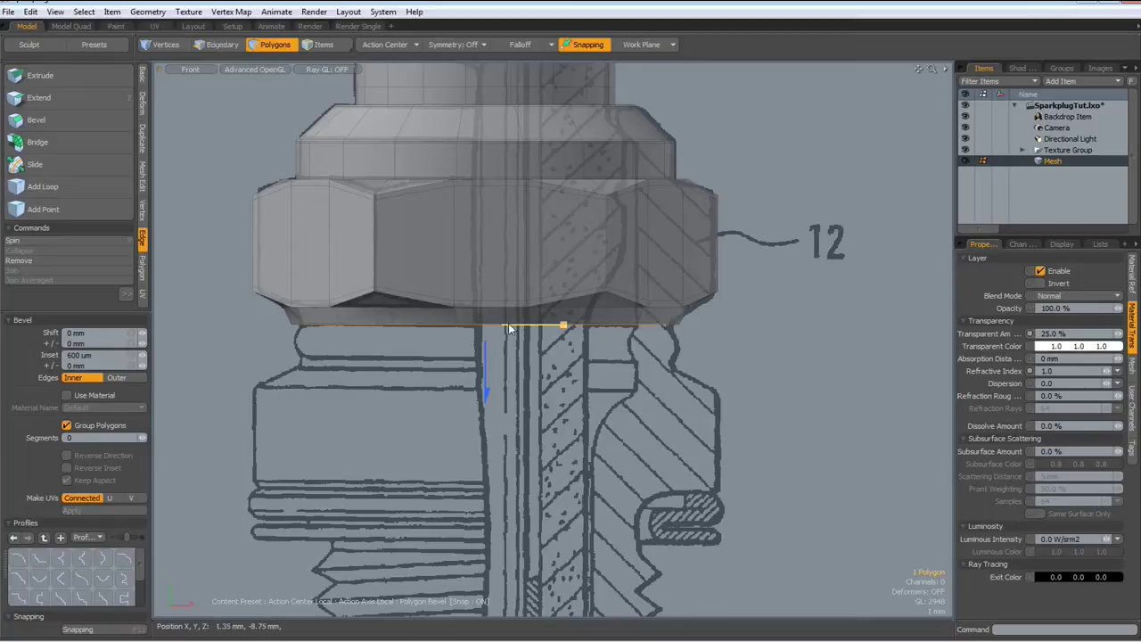
key("ctrl+z")
key("ctrl+z")
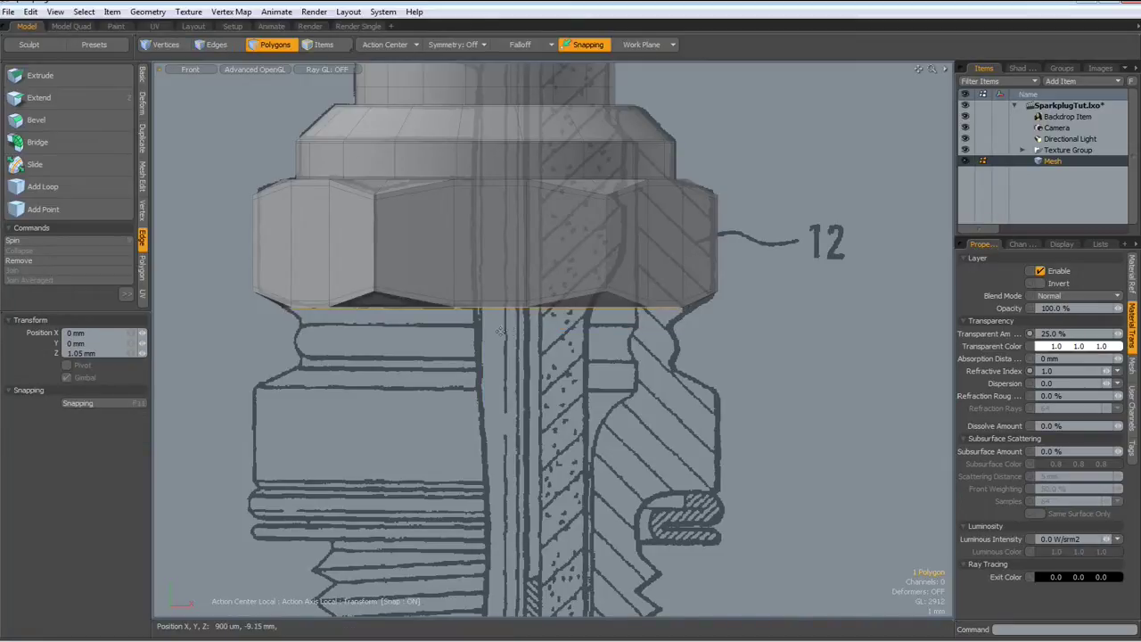
Step: Bevel the nut's underside face downward in two sections to form the neck, flaring the second outward with a 1.2 mm shift
key("b")
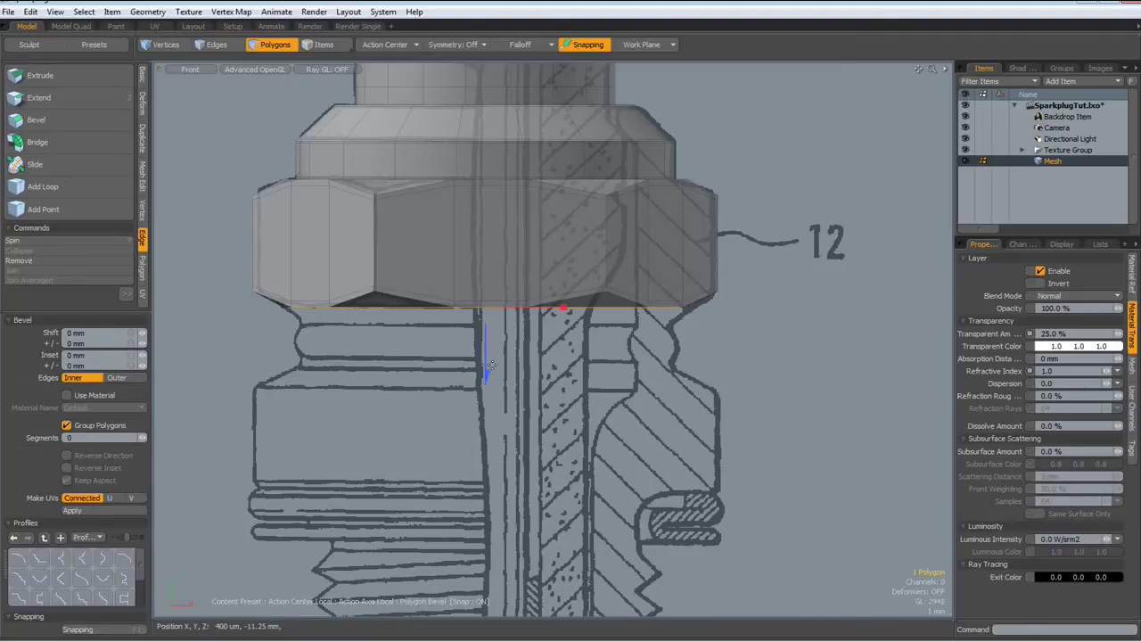
left_click_drag(487, 375, 487, 392)
left_click_drag(565, 323, 555, 323)
left_click(397, 345, "shift")
mouse_move(487, 392)
left_mouse_down()
mouse_move(487, 412)
mouse_move(486, 393)
left_mouse_up()
left_click_drag(563, 342, 557, 343)
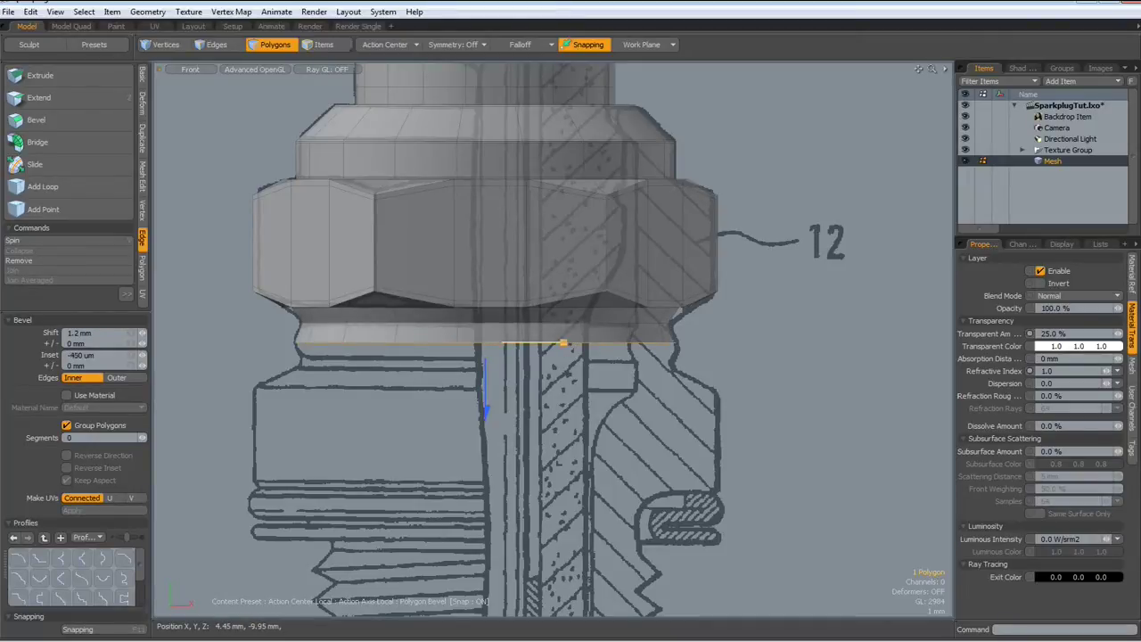
Step: Bevel the neck down 950 um and taper it slightly, then bevel a shoulder with 1.2 mm shift and -2.61 mm inset
left_click(525, 398, "shift")
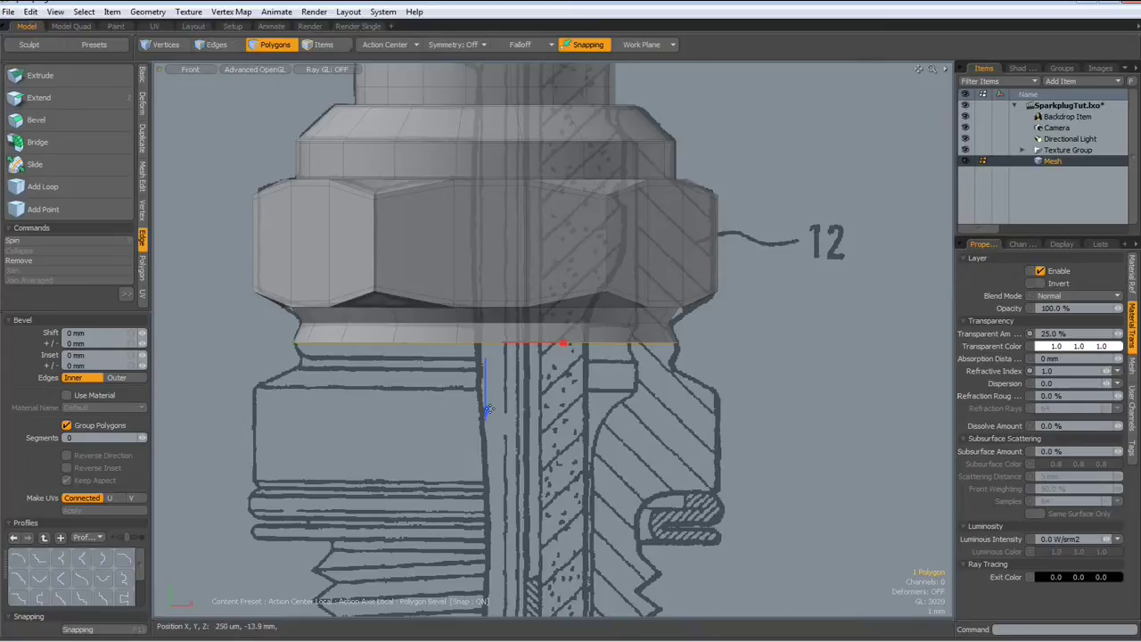
left_click_drag(487, 416, 487, 432)
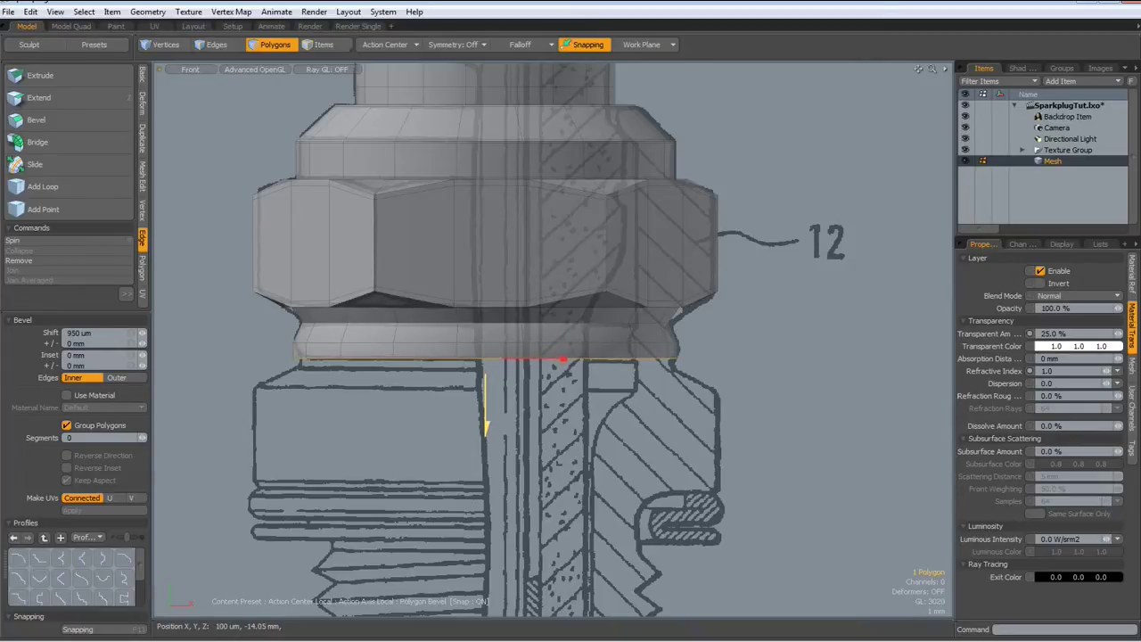
left_click_drag(563, 359, 571, 359)
left_click(430, 409, "shift")
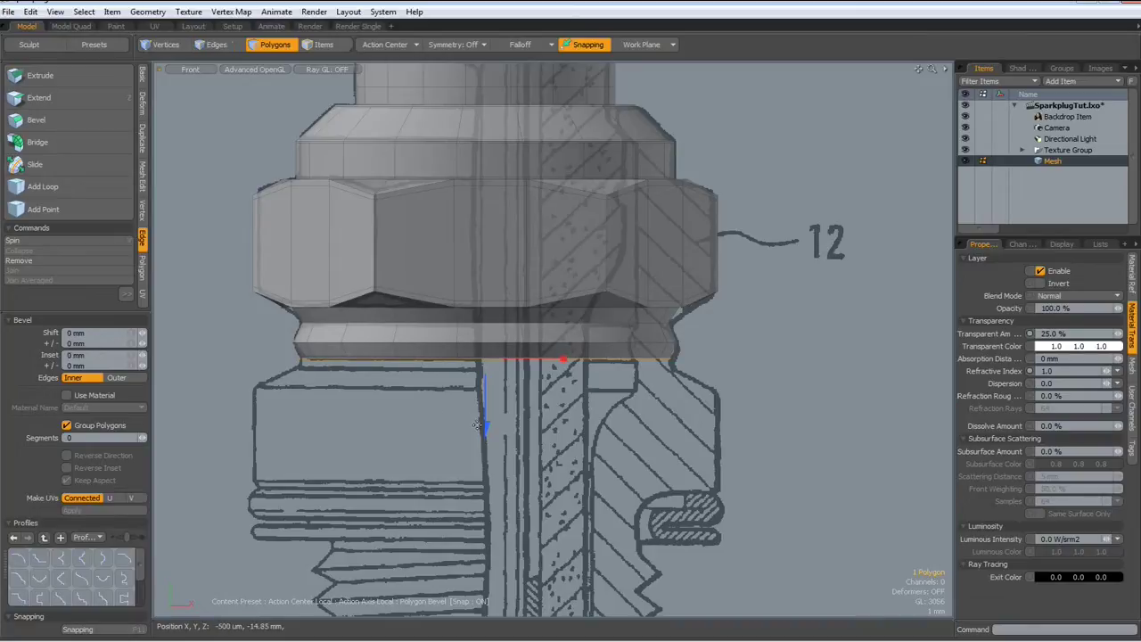
left_click_drag(488, 425, 487, 456)
left_click(430, 459, "shift")
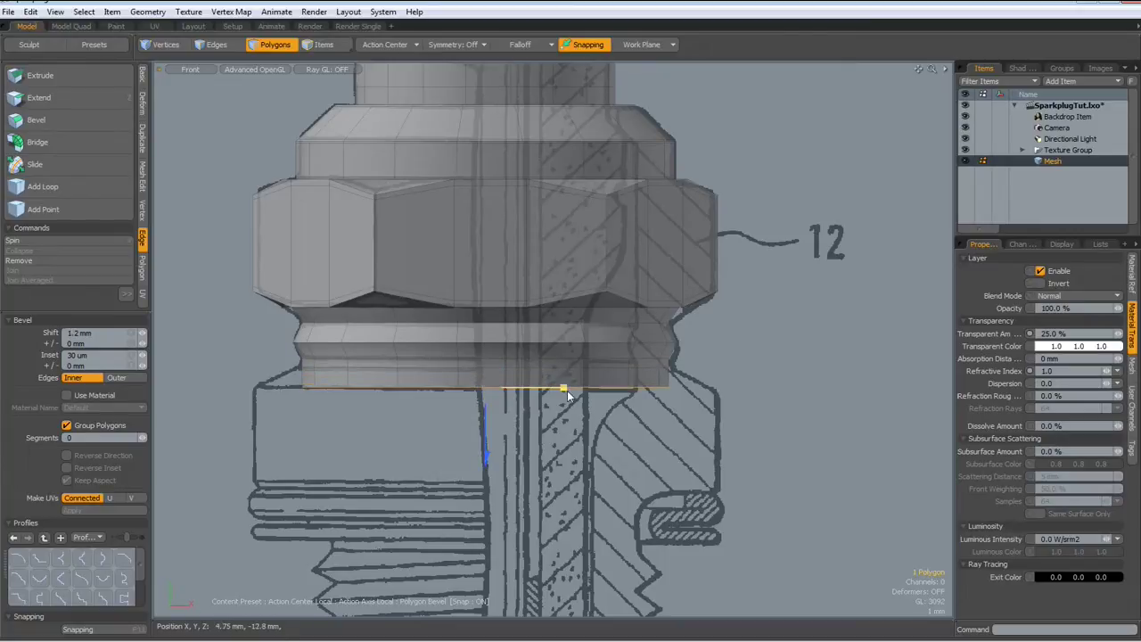
left_click_drag(563, 388, 608, 387)
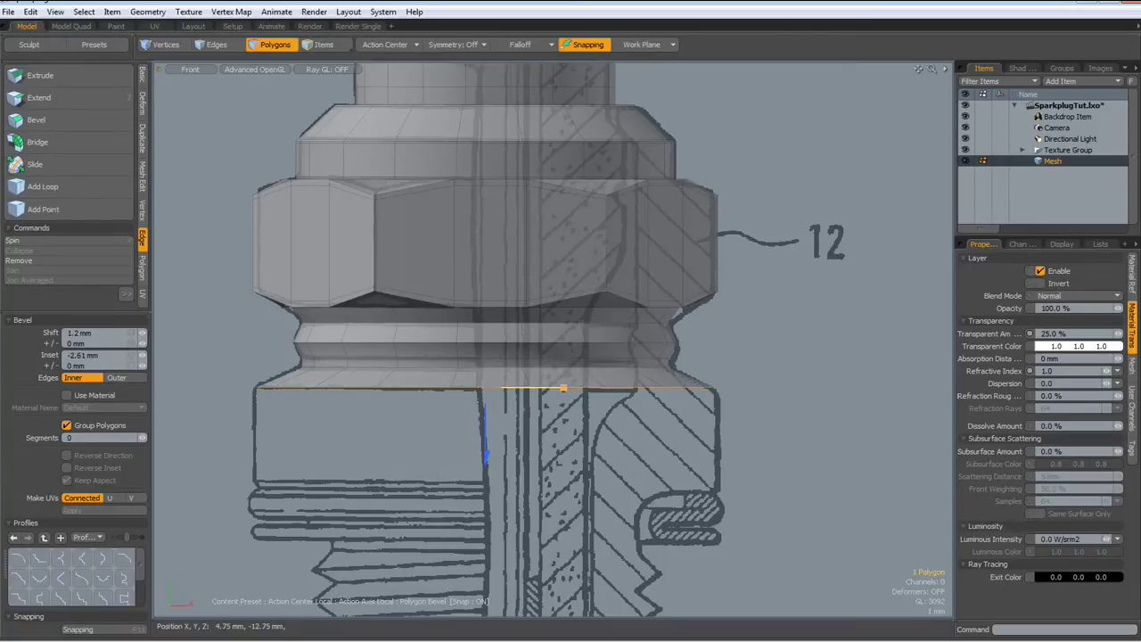
Step: Bevel the shell body down 9.45 mm, then inset its end face and bevel the threaded core down 27 mm
left_click(435, 443, "shift")
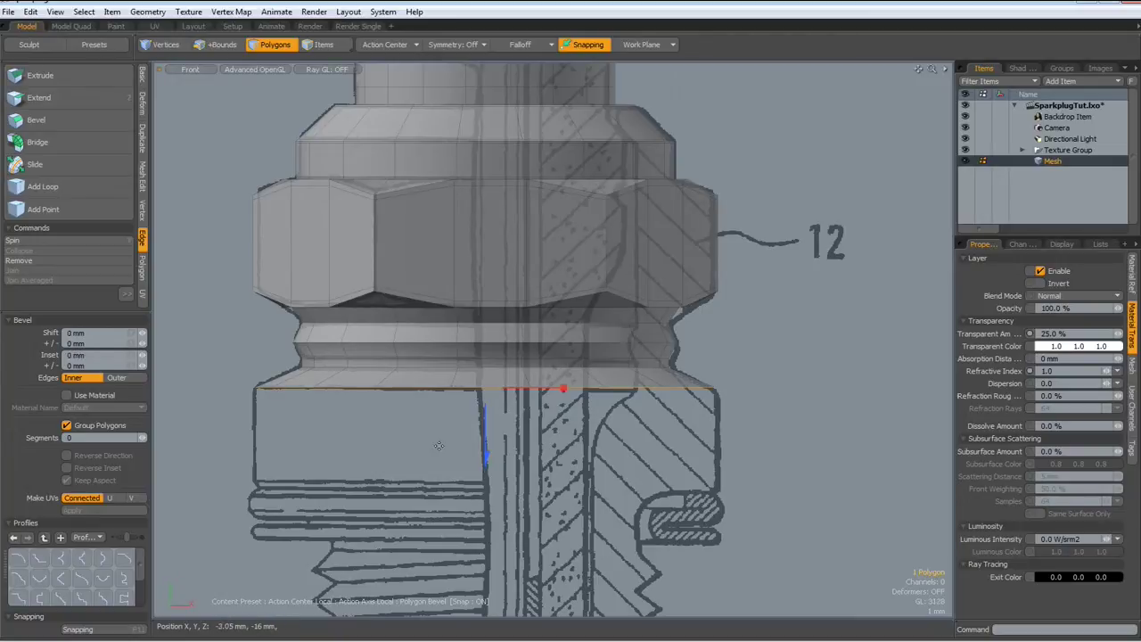
left_click_drag(489, 460, 486, 607)
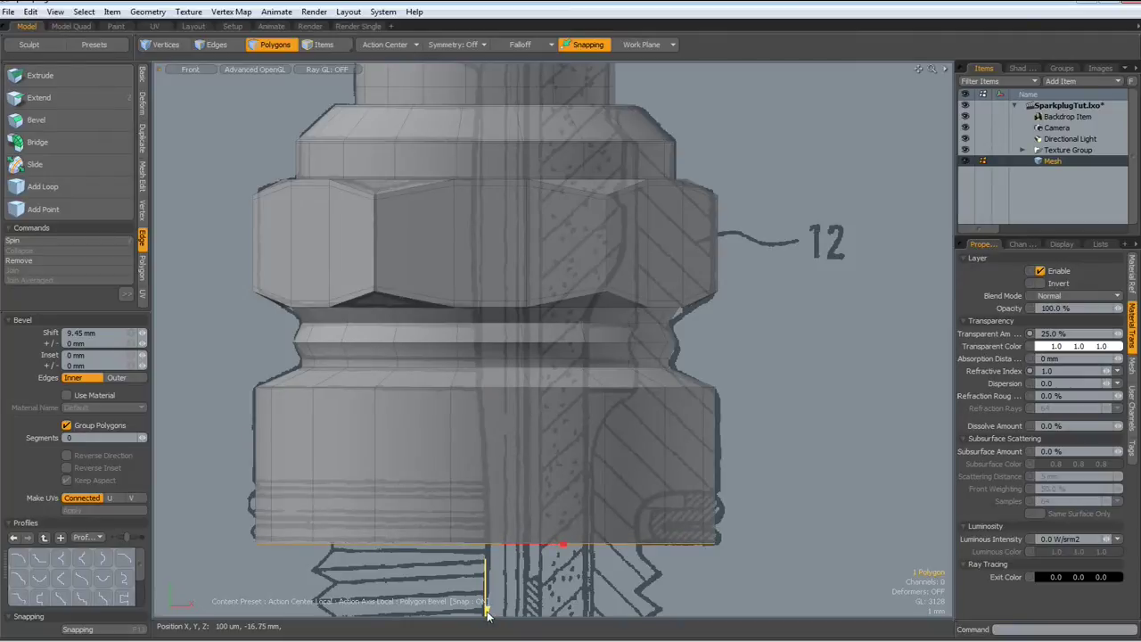
scroll(401, 580, "down", 2)
mouse_move(379, 560)
left_mouse_down("alt")
mouse_move(401, 530)
mouse_move(403, 221)
mouse_move(393, 224)
left_mouse_up("alt")
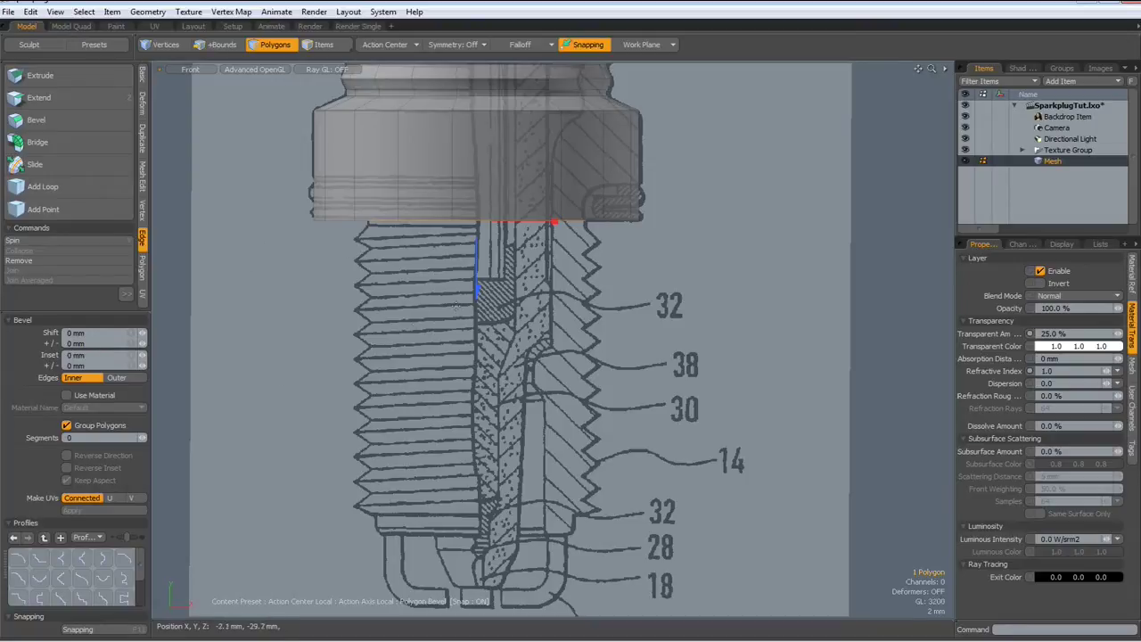
left_click_drag(477, 292, 479, 607)
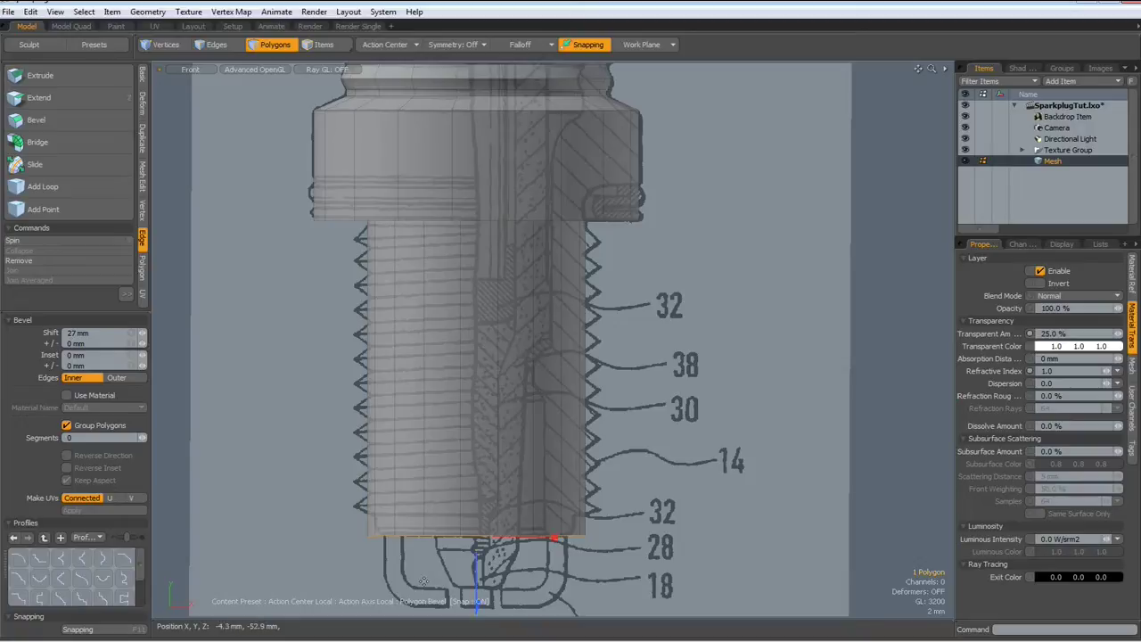
Step: Inset the threaded core's end face to the insulator's width and bevel the insulator nose with 3.3 mm shift and 1.58 mm inset
left_click(442, 519, "shift")
left_click_drag(484, 549, 470, 467, "alt")
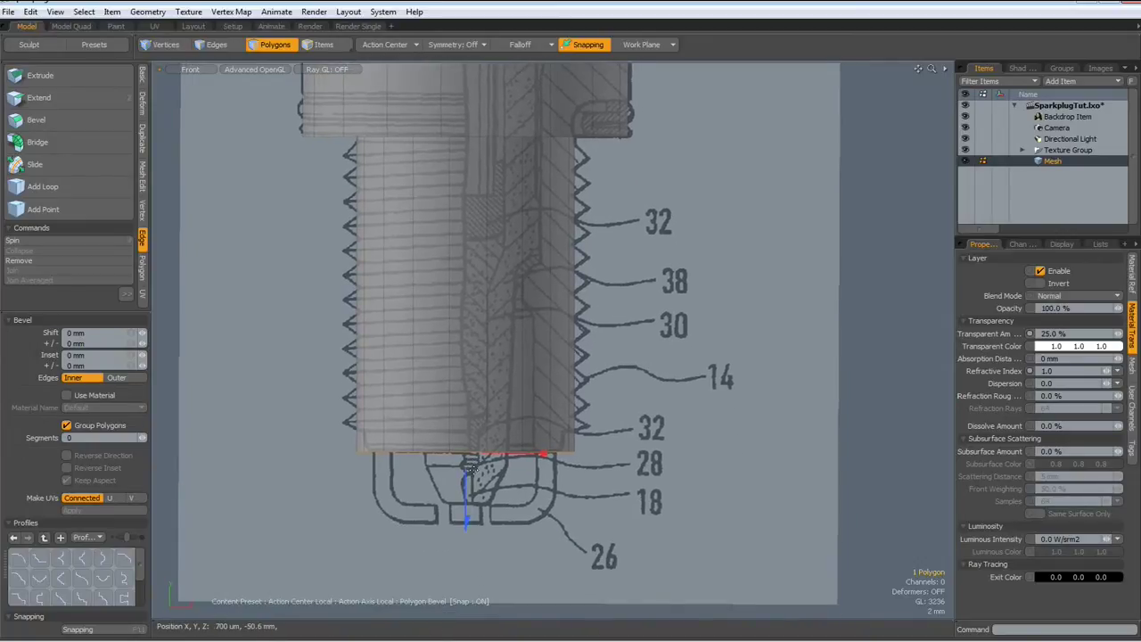
left_click(475, 416, "shift")
left_click_drag(478, 453, 476, 453)
left_click(499, 481, "shift")
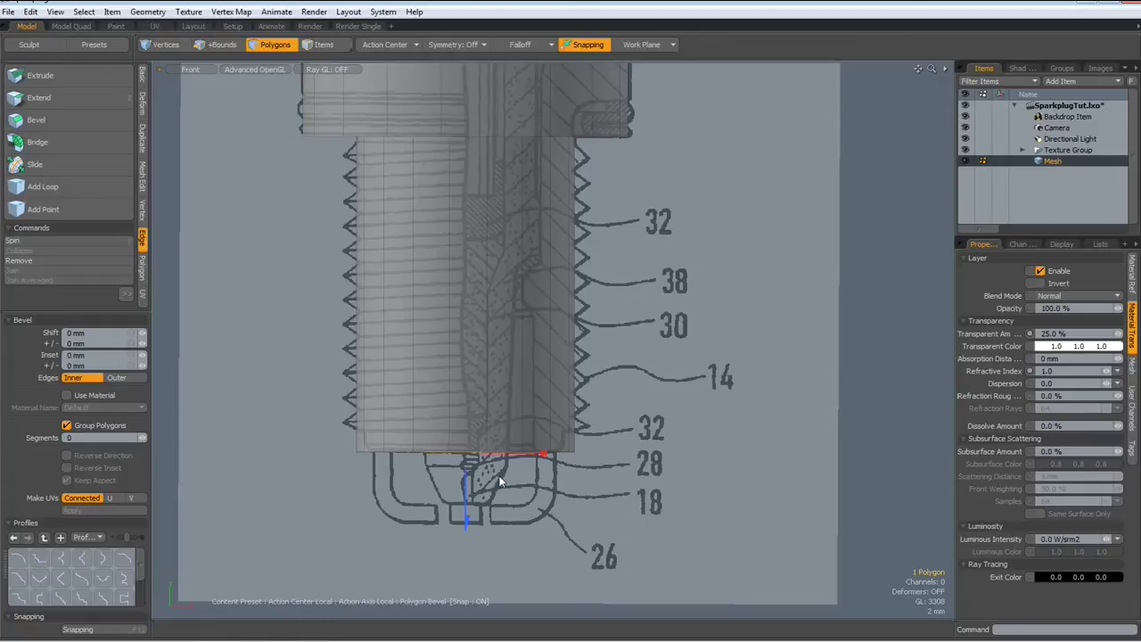
left_click_drag(467, 521, 465, 573)
left_click(475, 531, "shift")
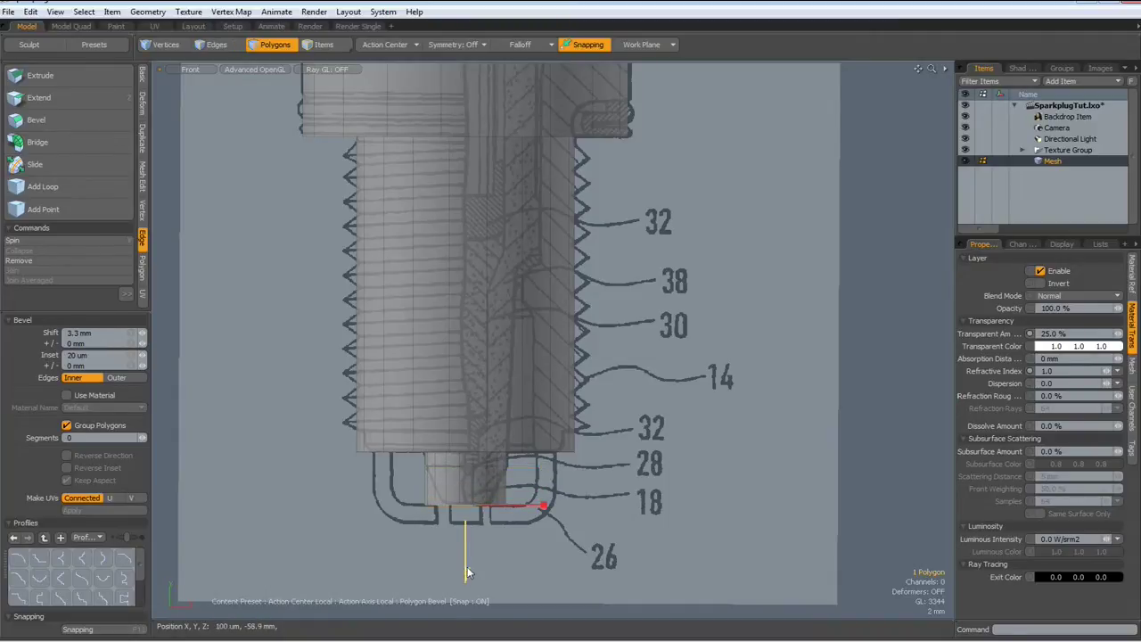
left_click_drag(544, 505, 561, 505)
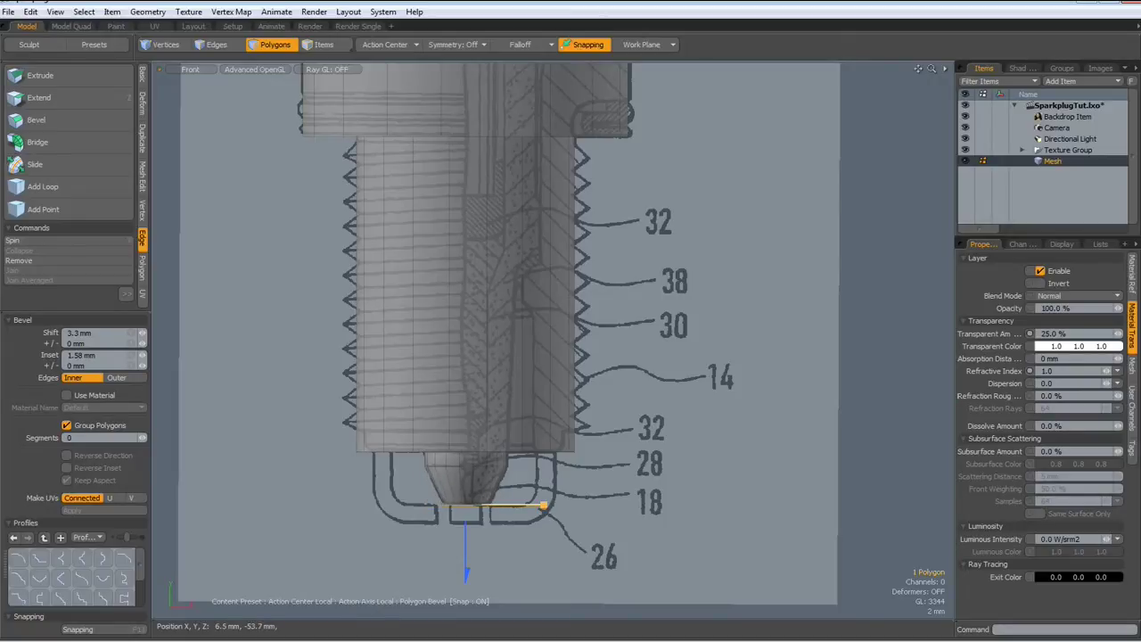
Step: Bevel the narrow center electrode tip down from the insulator nose to its end in the backdrop drawing
left_click(521, 560, "shift")
left_click(481, 576, "shift")
left_click_drag(467, 573, 467, 590)
key("space")
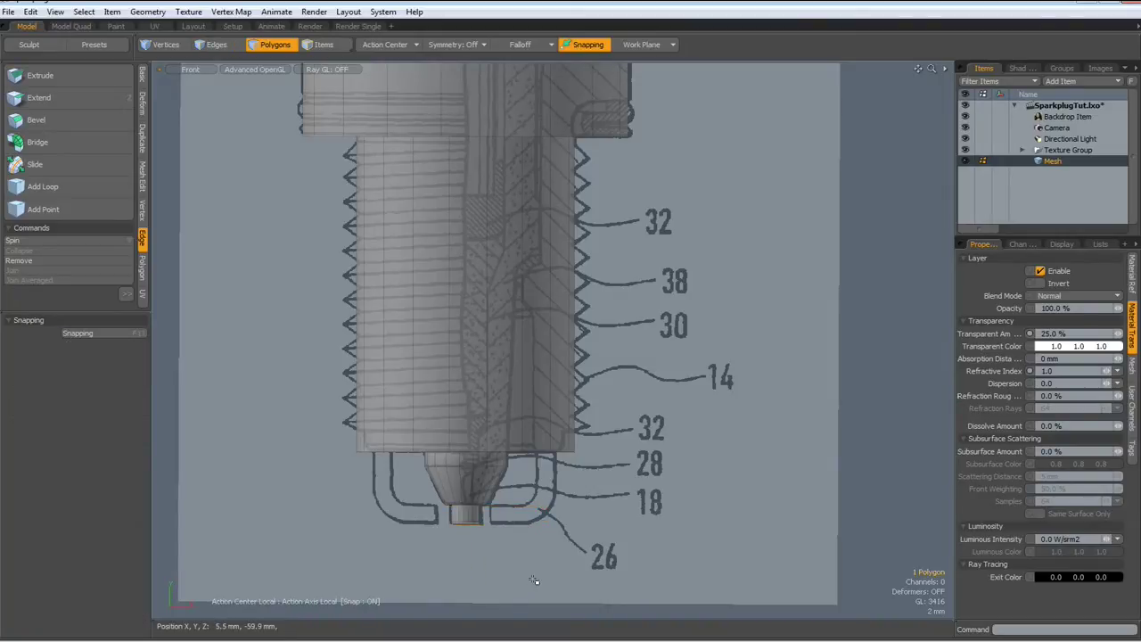
Step: Add edge loops around the lower shell body along the backdrop's gasket lines, placing the lowest at about 60.71%
scroll(535, 571, "down", 3)
scroll(534, 570, "up", 2)
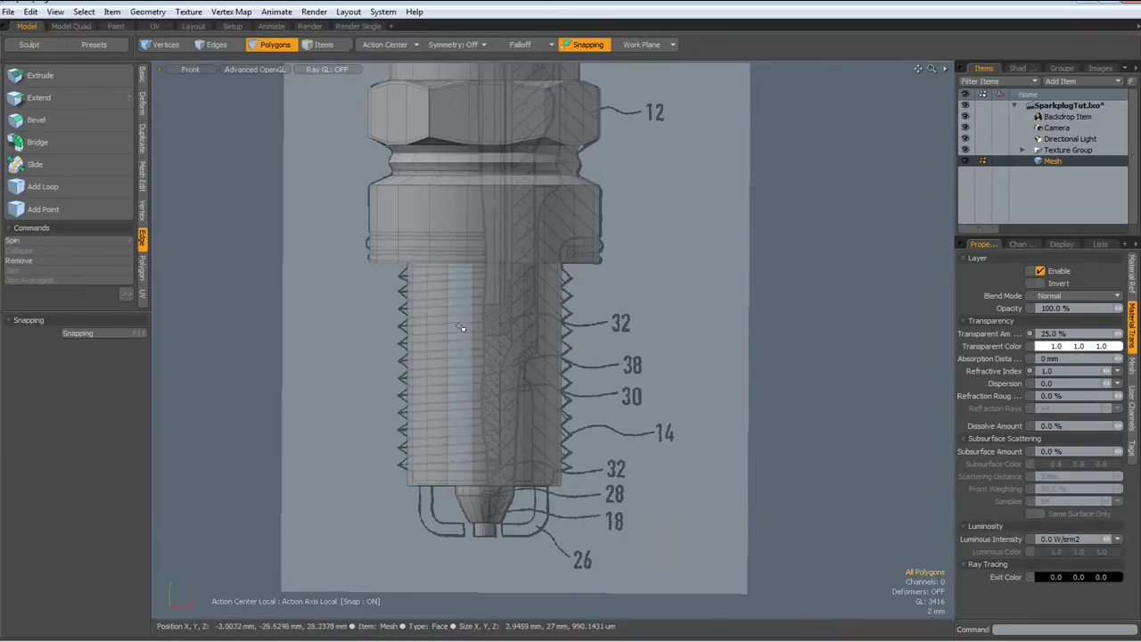
scroll(477, 238, "up", 3)
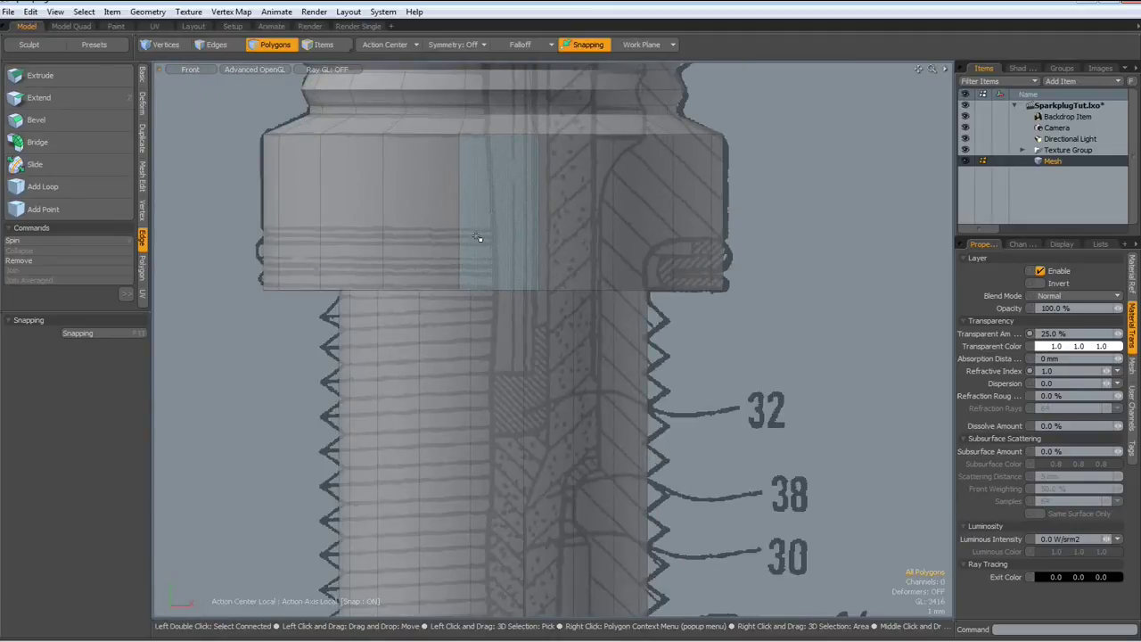
left_click(50, 186)
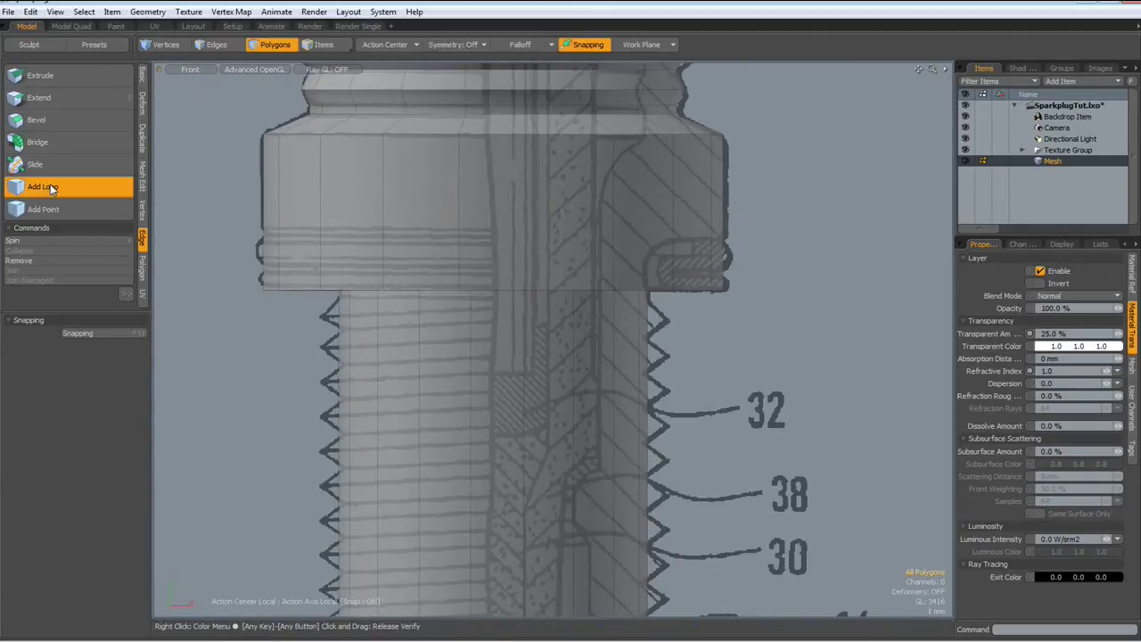
left_click(368, 228)
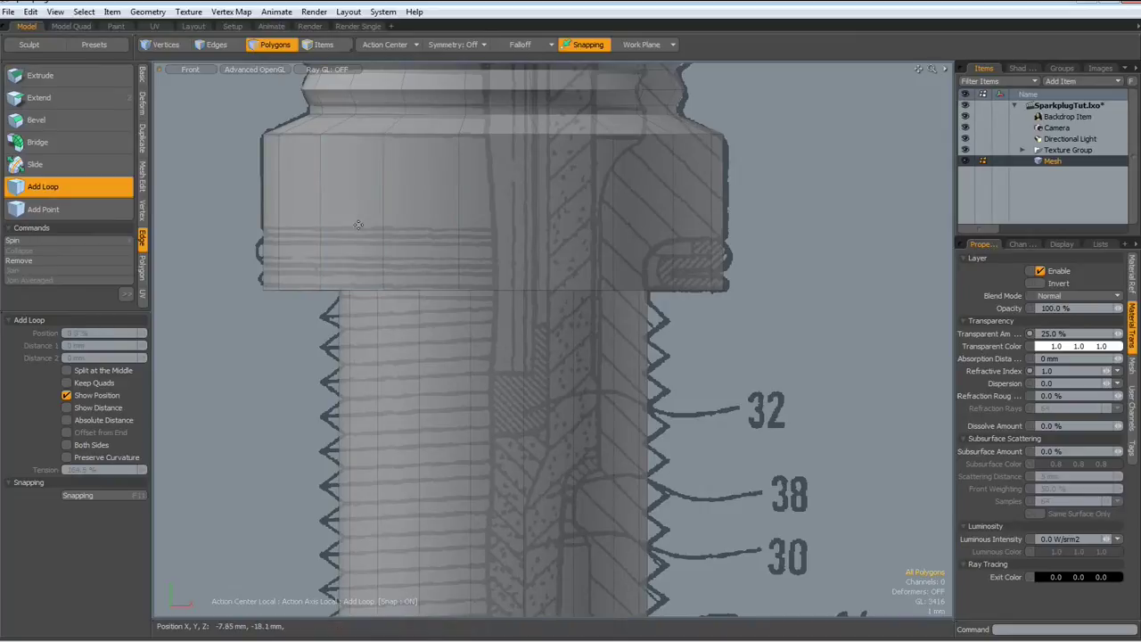
left_click_drag(384, 218, 382, 275)
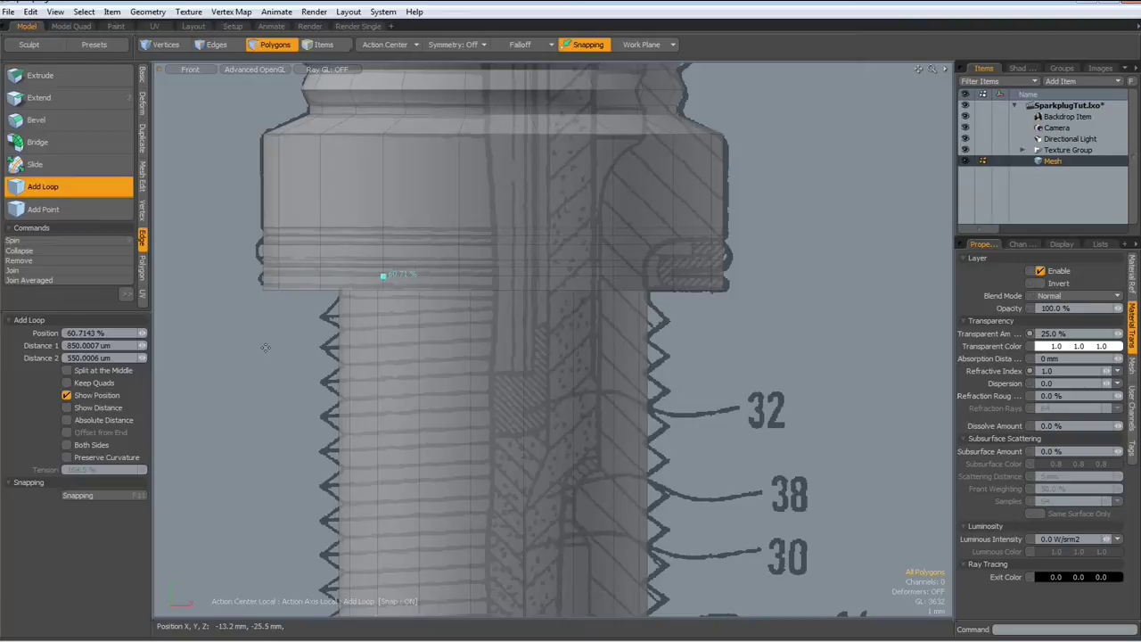
key("space")
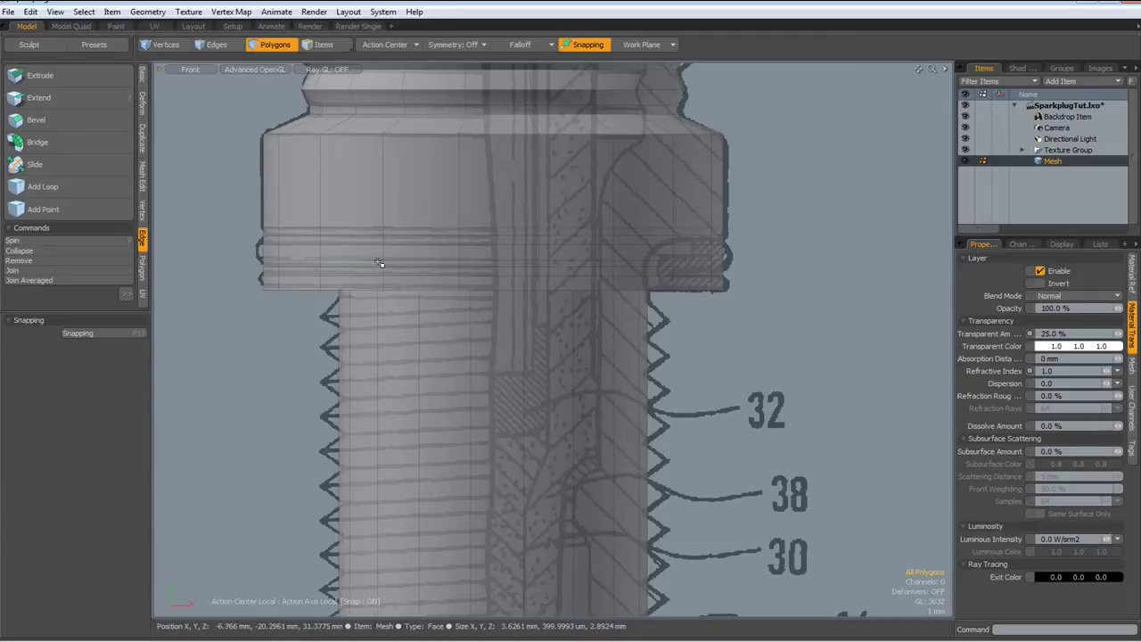
Step: Select the polygon band around the upper gasket ring and scale it to 102.5% in X and Y to match the backdrop
left_click_drag(377, 254, 443, 258)
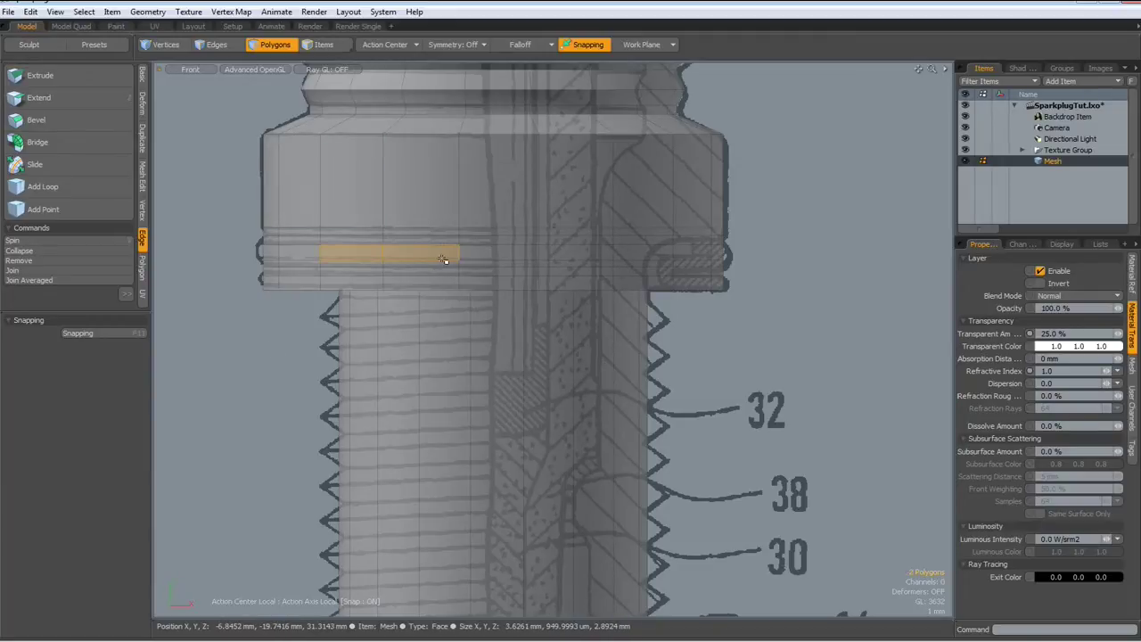
key("l")
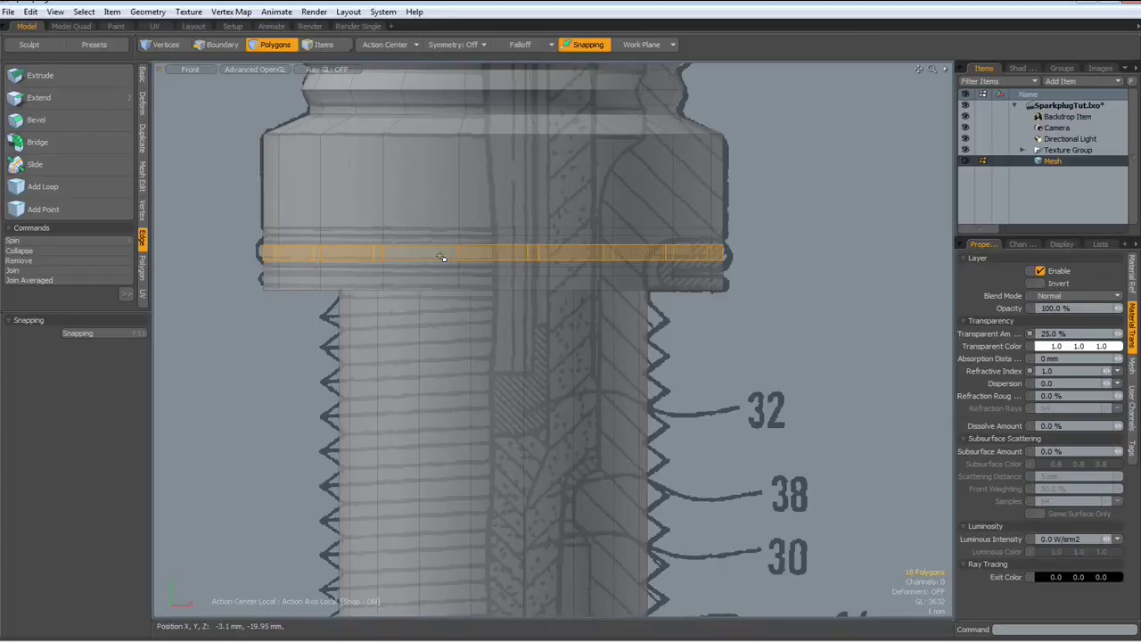
key("ctrl+space")
left_click(472, 238)
left_click_drag(480, 260, 481, 304, "alt")
key("y")
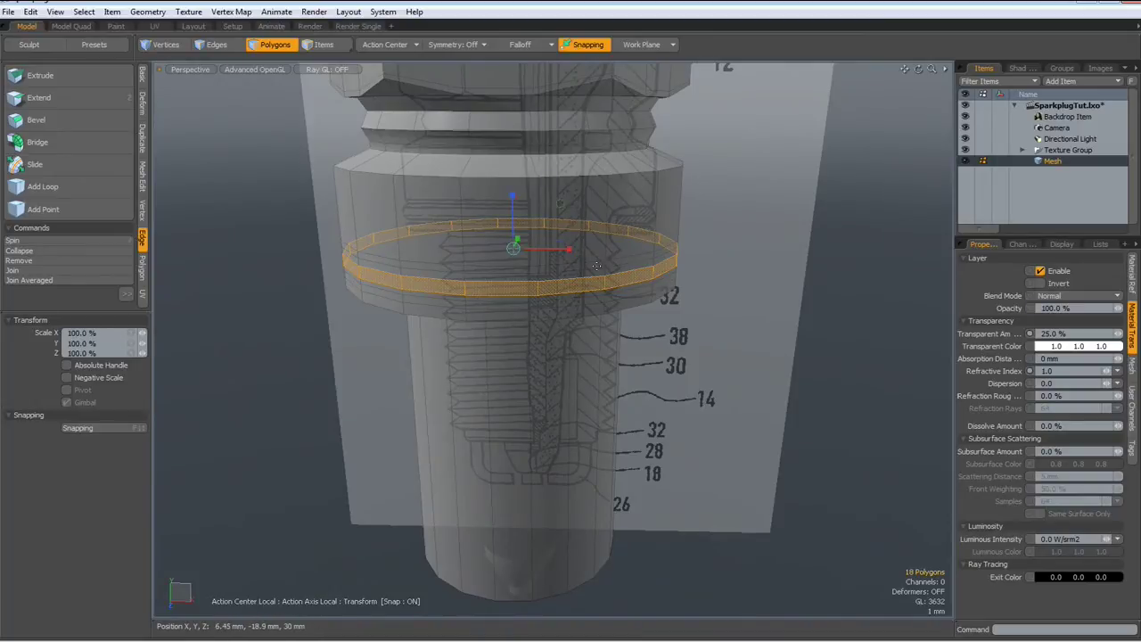
left_click_drag(562, 243, 593, 231, "alt")
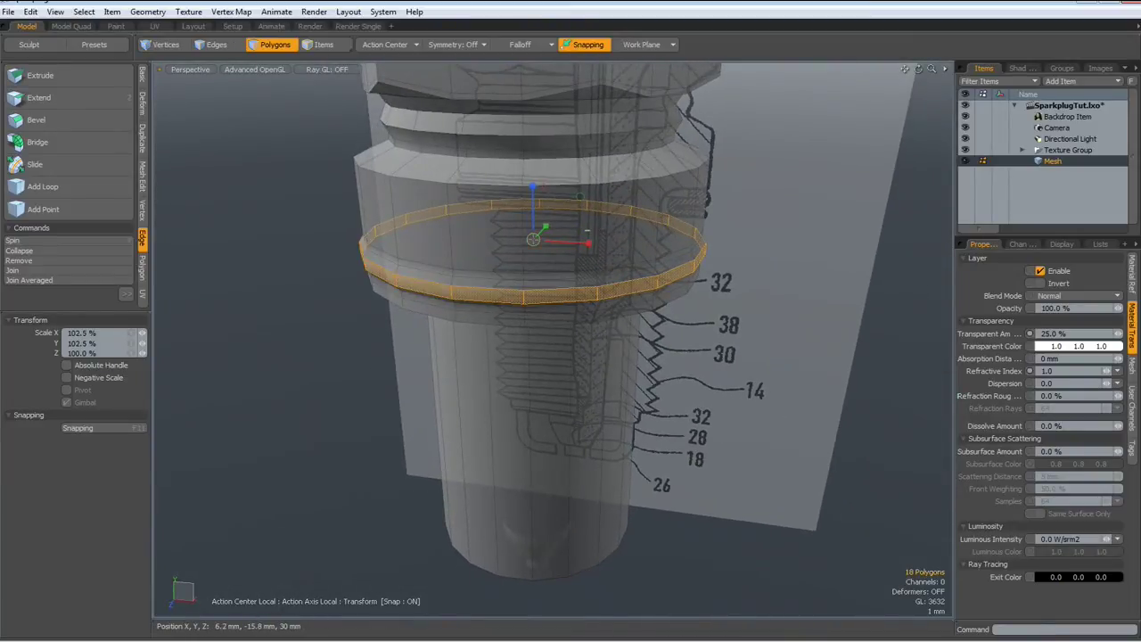
key("KP_2")
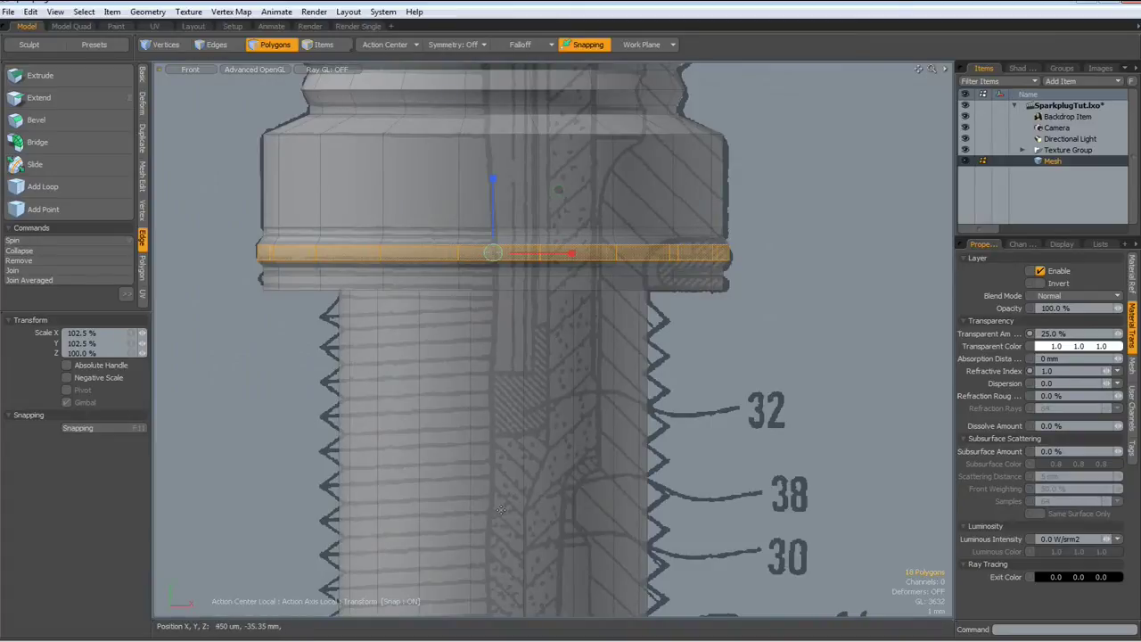
key("space")
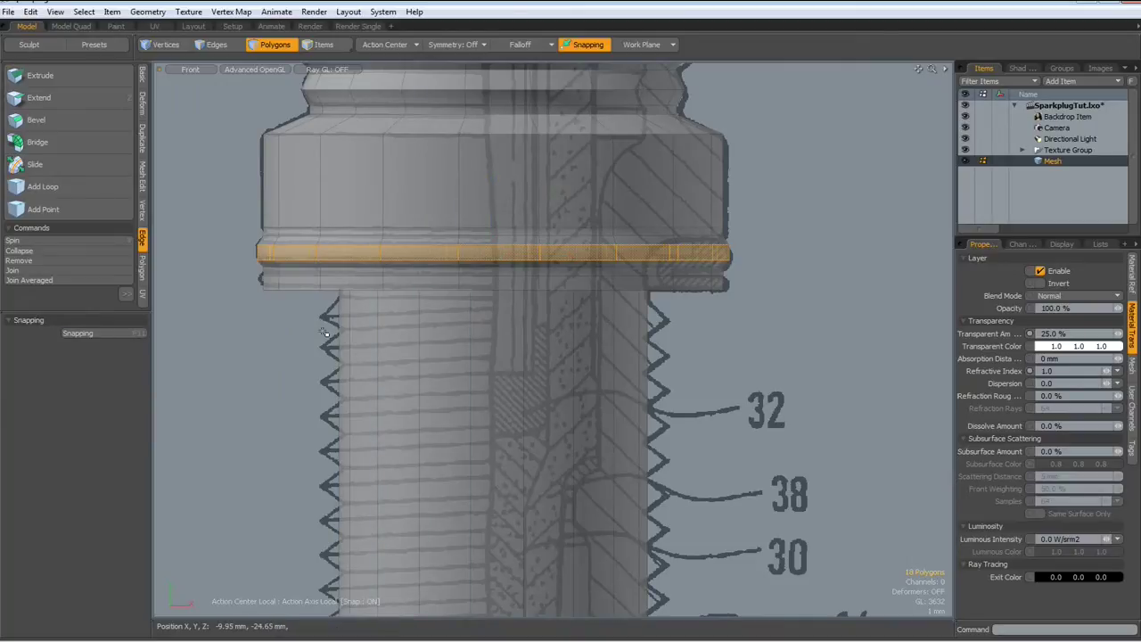
Step: Select the edge loop directly above the upper gasket ring and scale it inward in X and Y to cut a groove below the shell
scroll(325, 332, "up", 2)
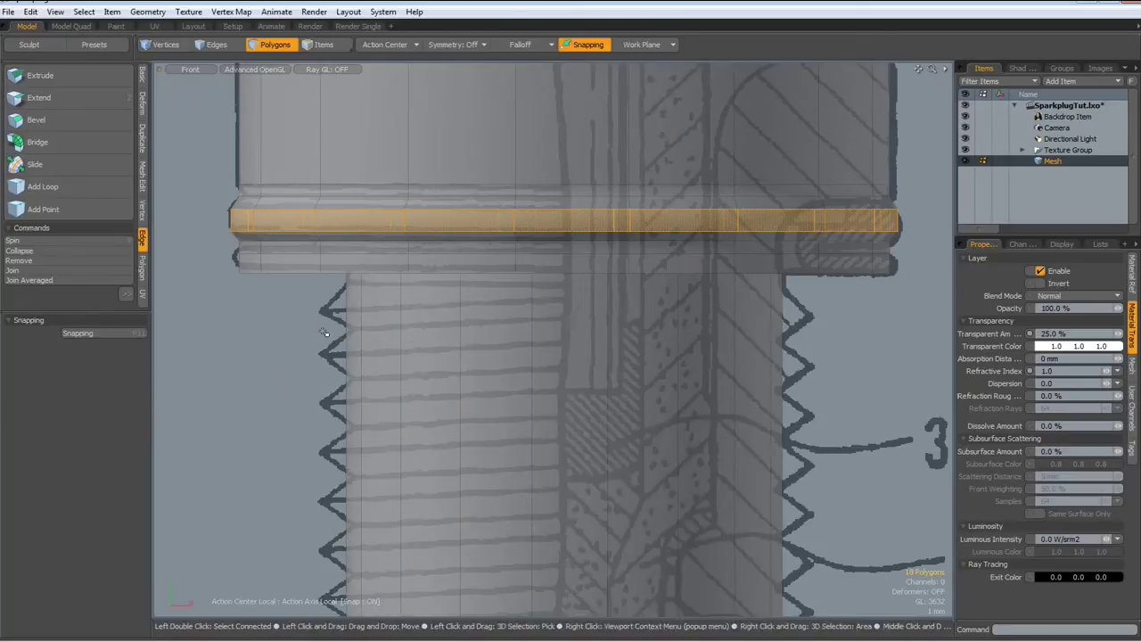
key("2")
double_click(293, 194)
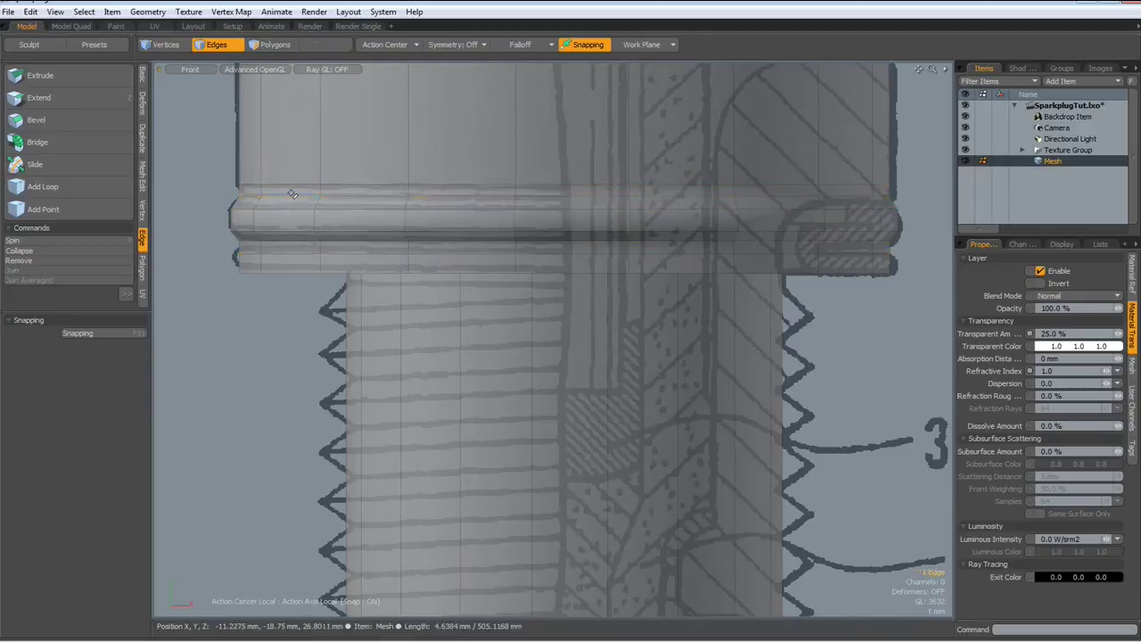
key("ctrl+space")
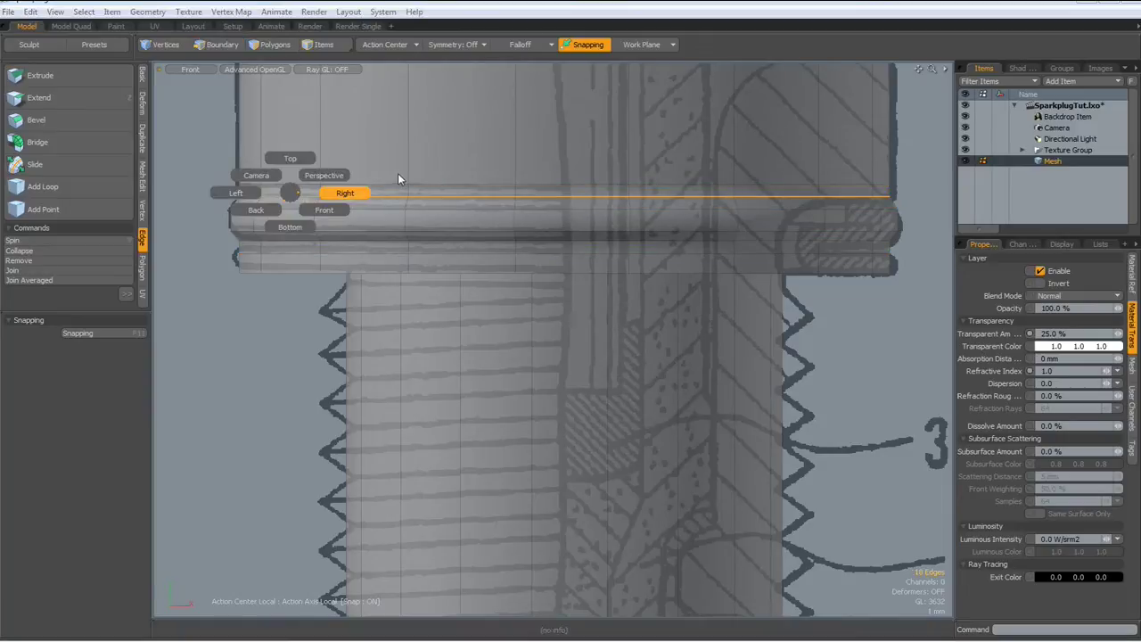
left_click(331, 175)
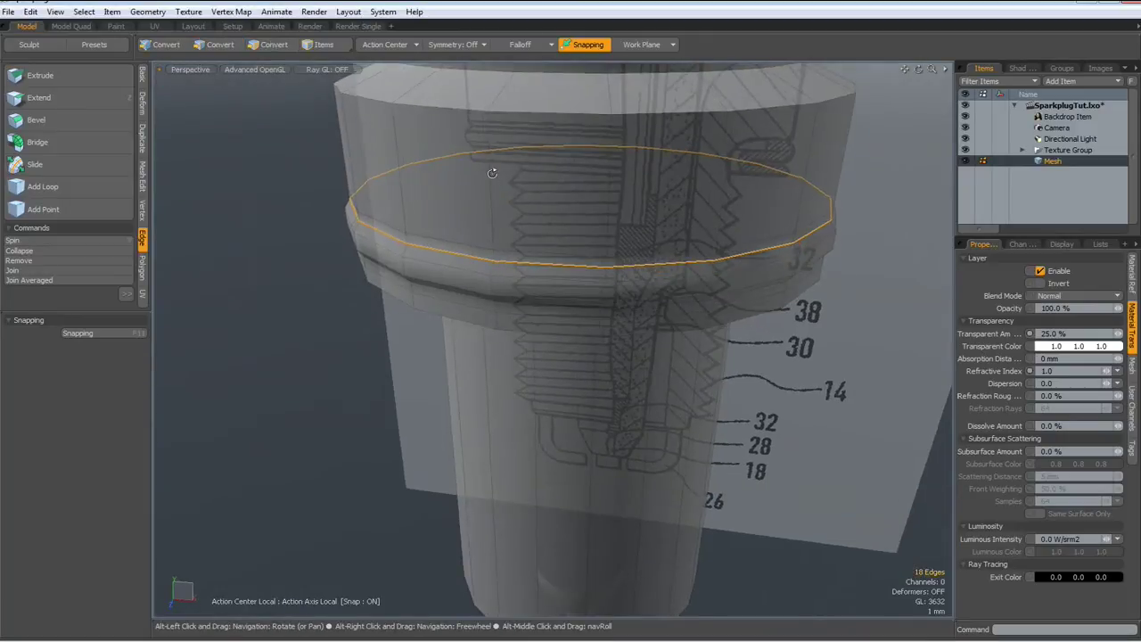
key("r")
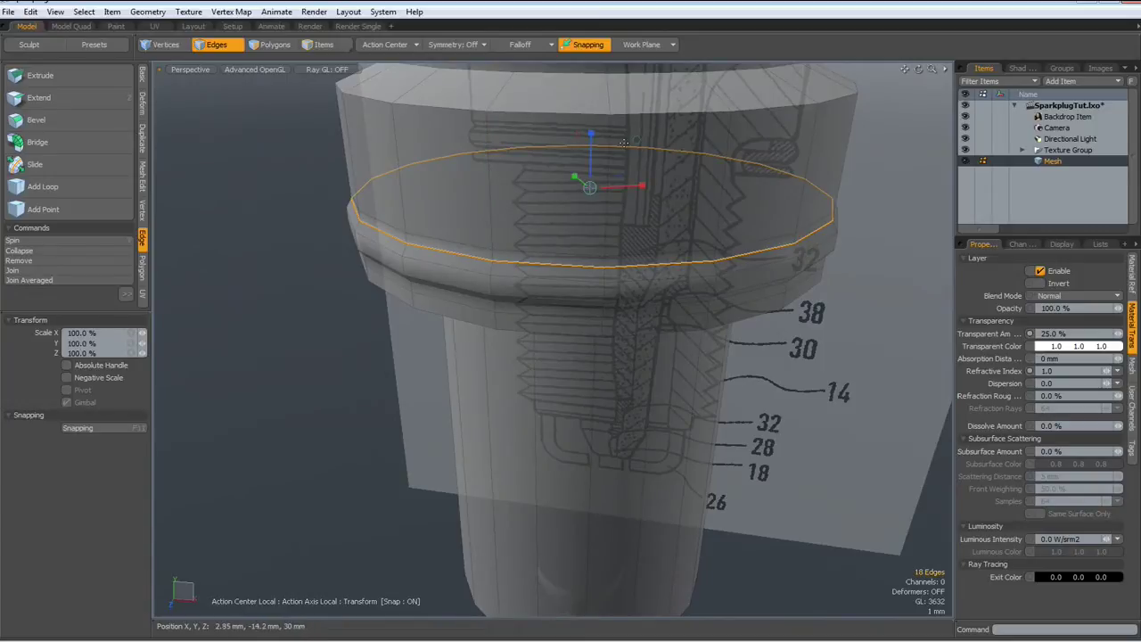
left_click_drag(619, 175, 609, 176)
key("space")
left_click(292, 280)
left_click_drag(300, 362, 287, 326, "alt")
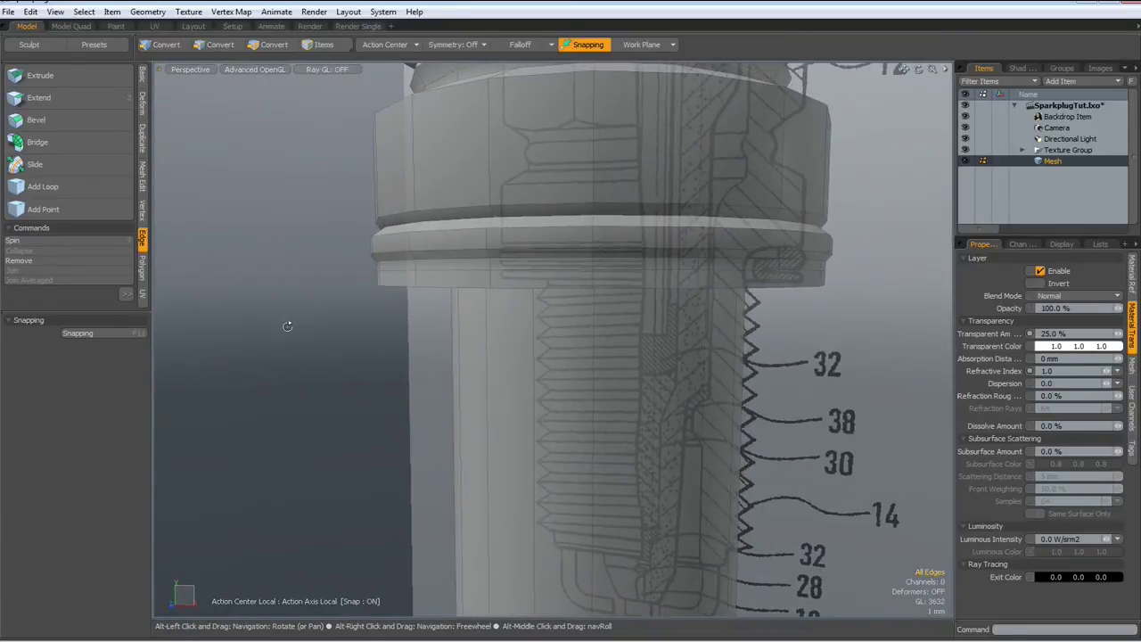
Step: Select the edge loop around the lower gasket ring just below the upper ring and bevel it into a thin band
scroll(567, 273, "up", 2)
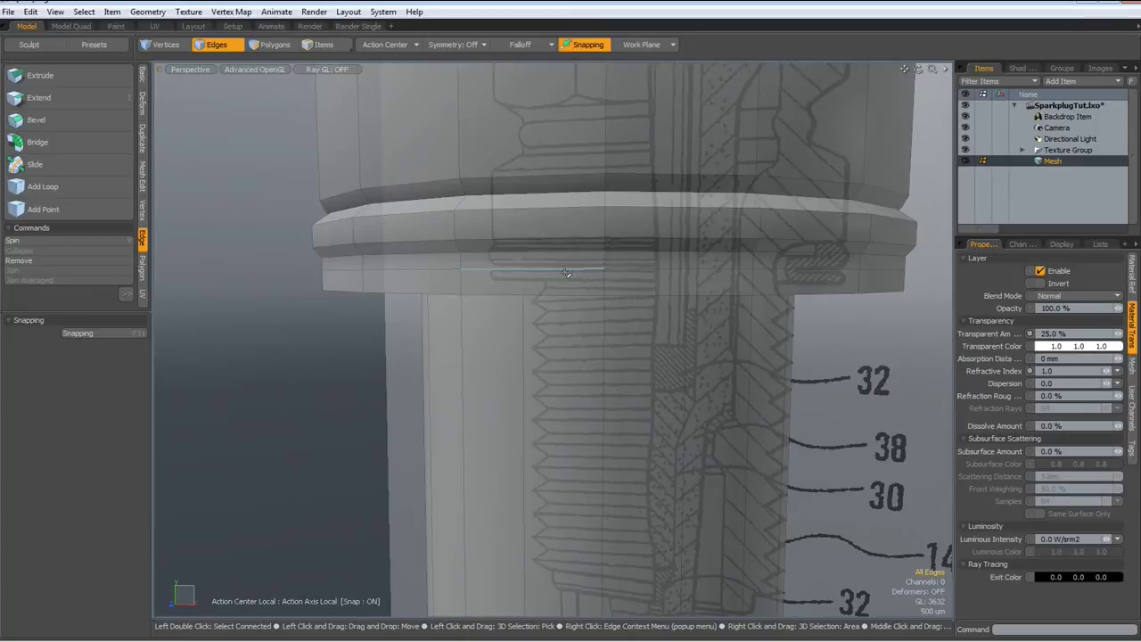
double_click(567, 273)
left_click_drag(566, 273, 569, 279, "alt")
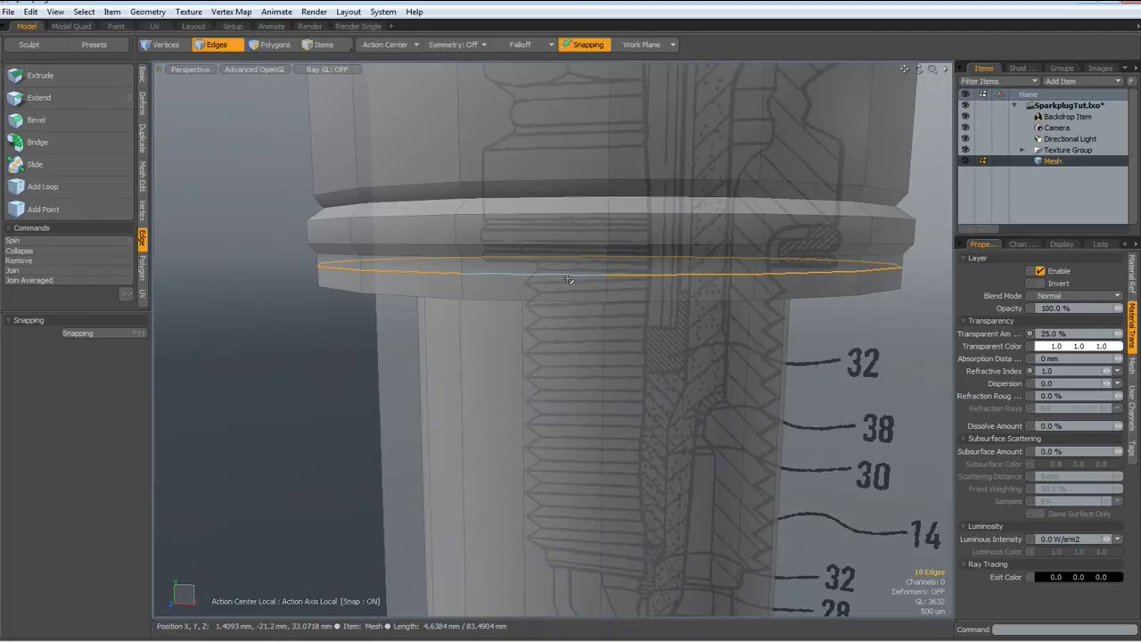
key("b")
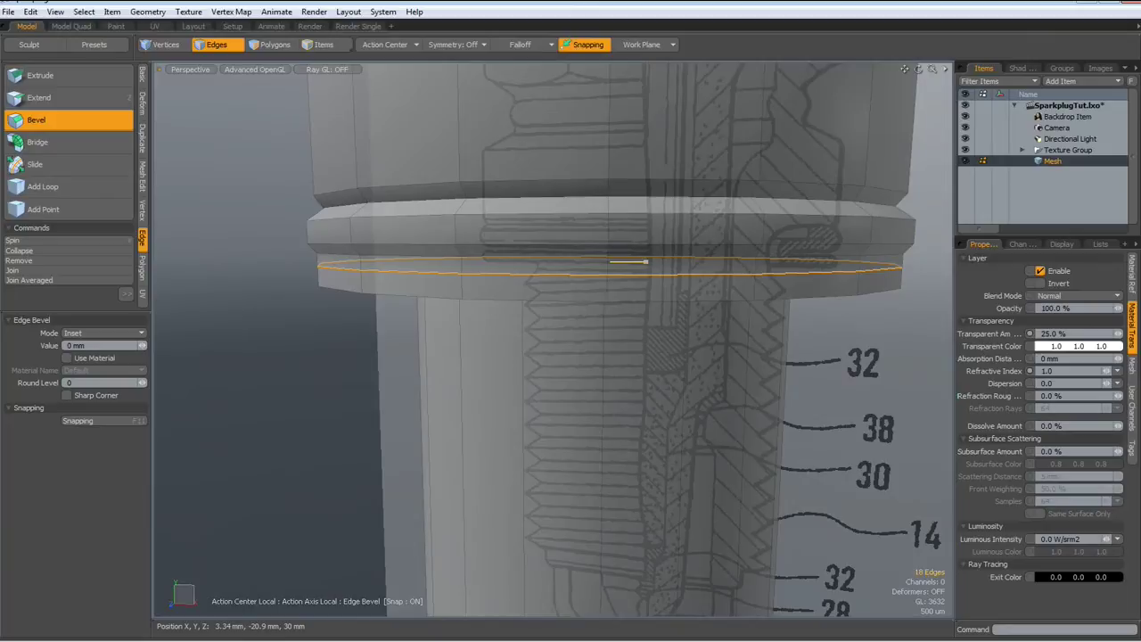
mouse_move(645, 262)
left_mouse_down()
mouse_move(667, 262)
mouse_move(649, 261)
left_mouse_up()
key("space")
left_click(313, 298)
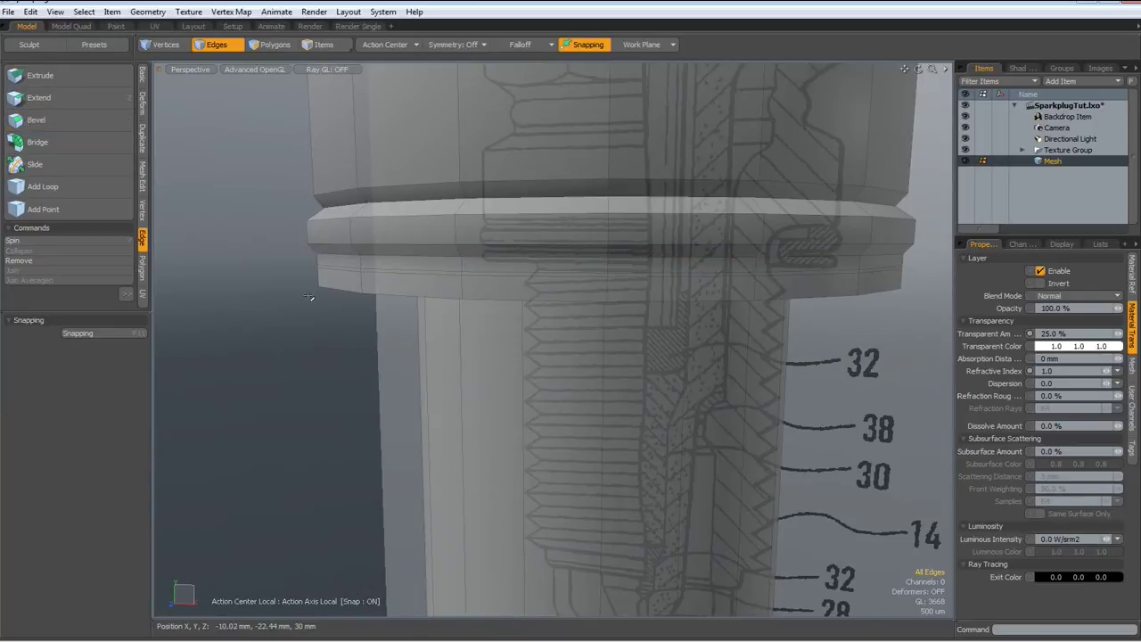
Step: Try to scale the thin beveled polygon band on the lower gasket ring inward to 95.5% in X and Y
scroll(506, 257, "up", 3)
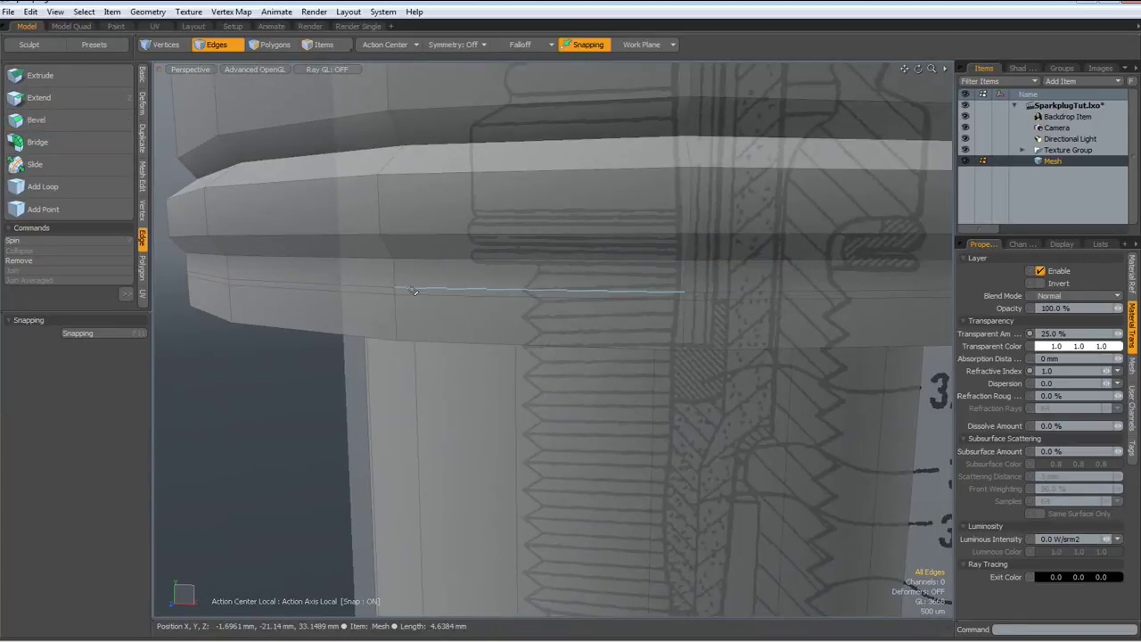
key("3")
left_click(415, 292)
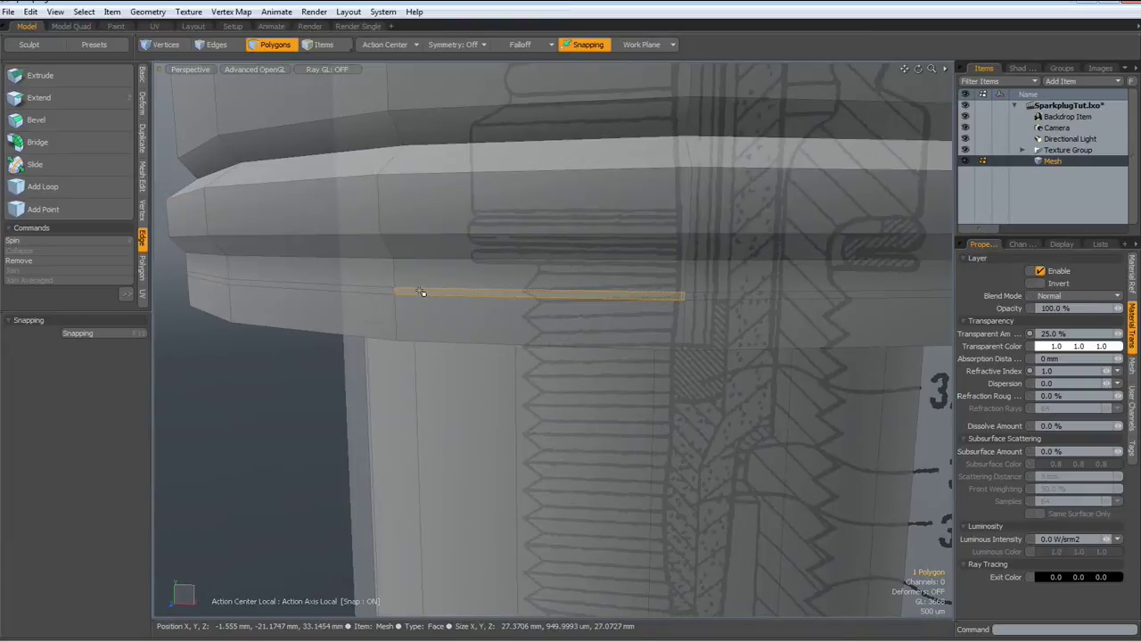
left_click(374, 292, "shift")
scroll(376, 292, "down", 3)
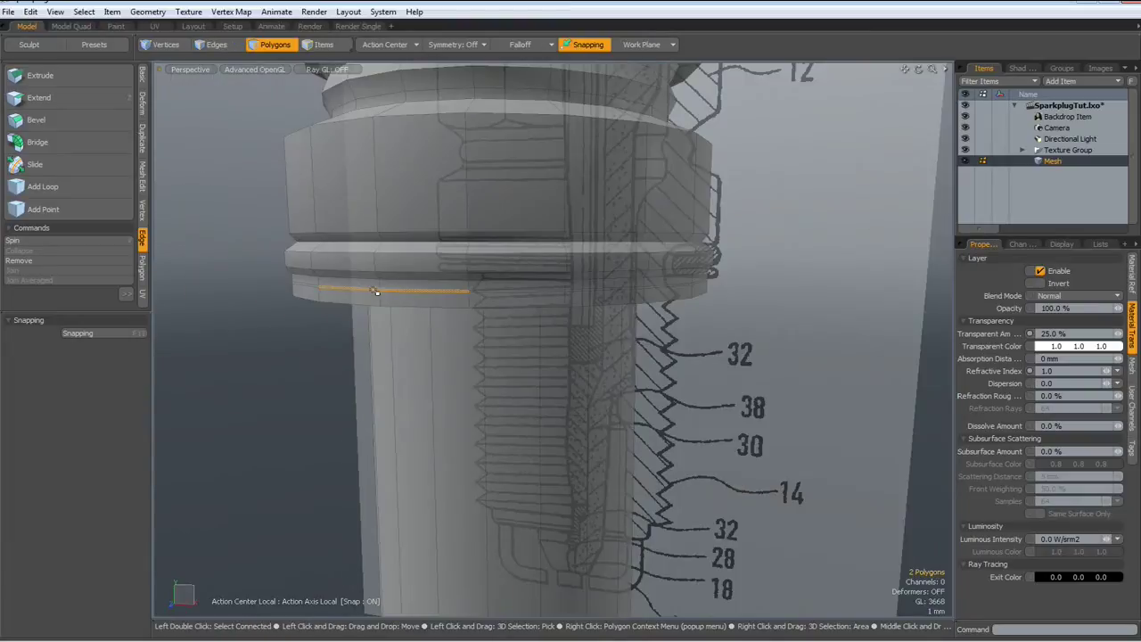
key("l")
left_click_drag(469, 259, 491, 300, "alt")
key("r")
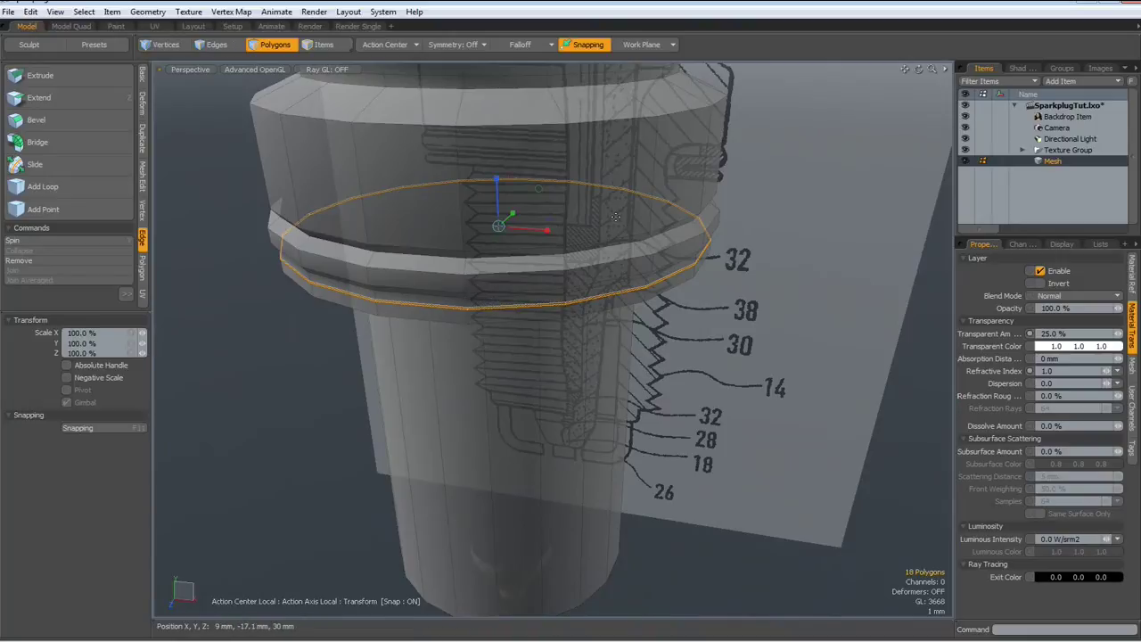
left_click_drag(549, 218, 539, 218)
mouse_move(538, 303)
left_mouse_down("alt")
mouse_move(518, 238)
mouse_move(543, 291)
left_mouse_up("alt")
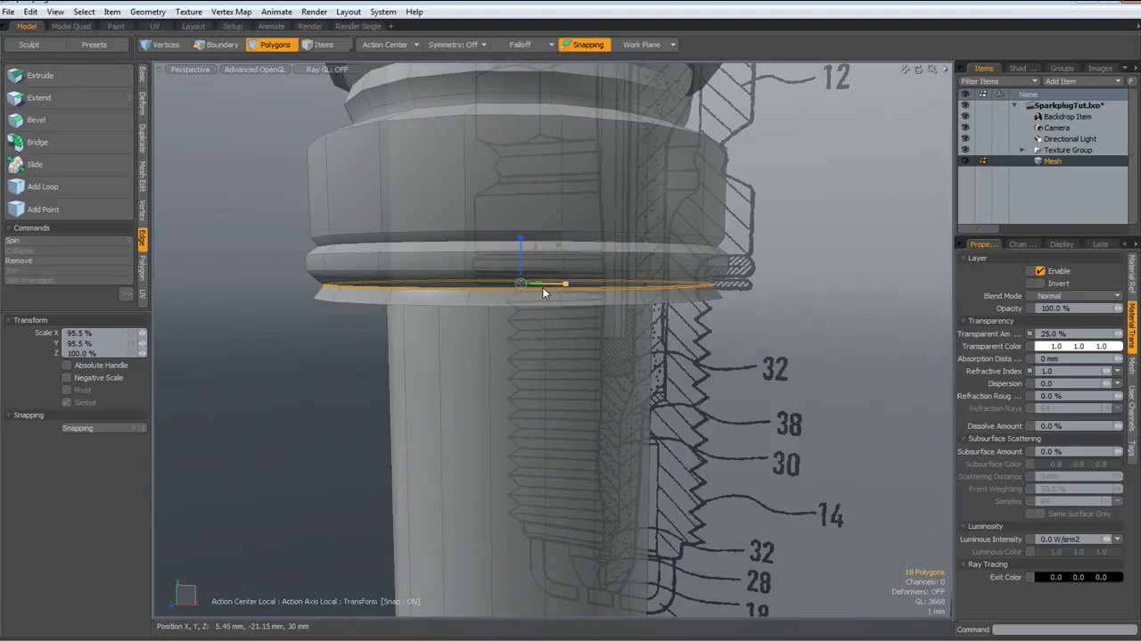
key("ctrl+z")
key("ctrl+z")
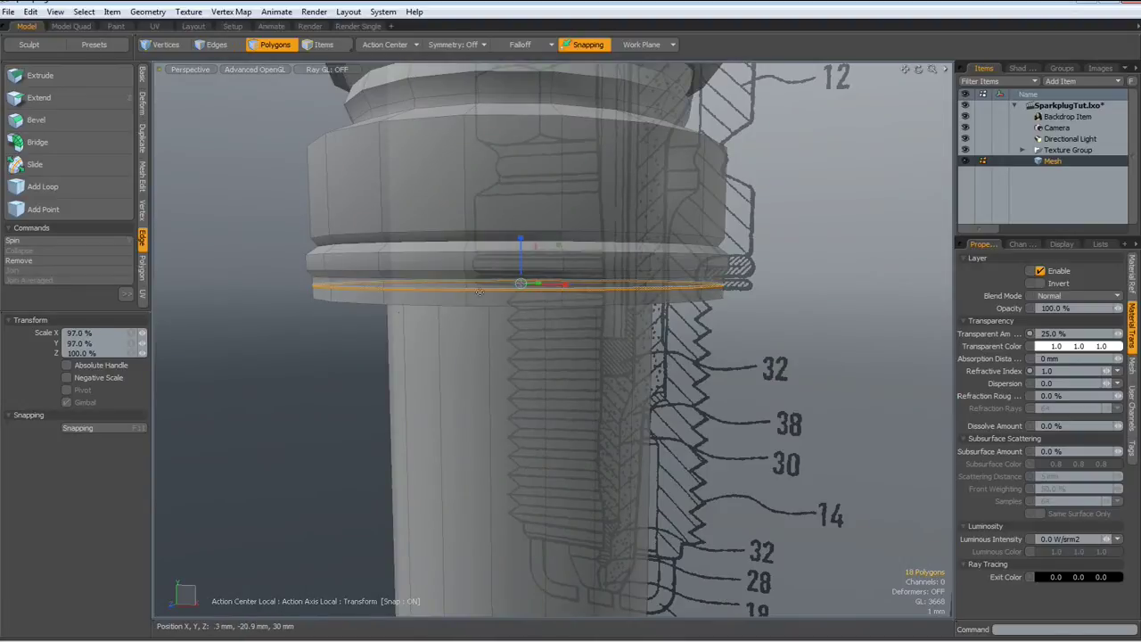
Step: Try to add an edge loop at about 42.2% on the lower gasket ring beneath the selected thin band
scroll(398, 313, "up", 3)
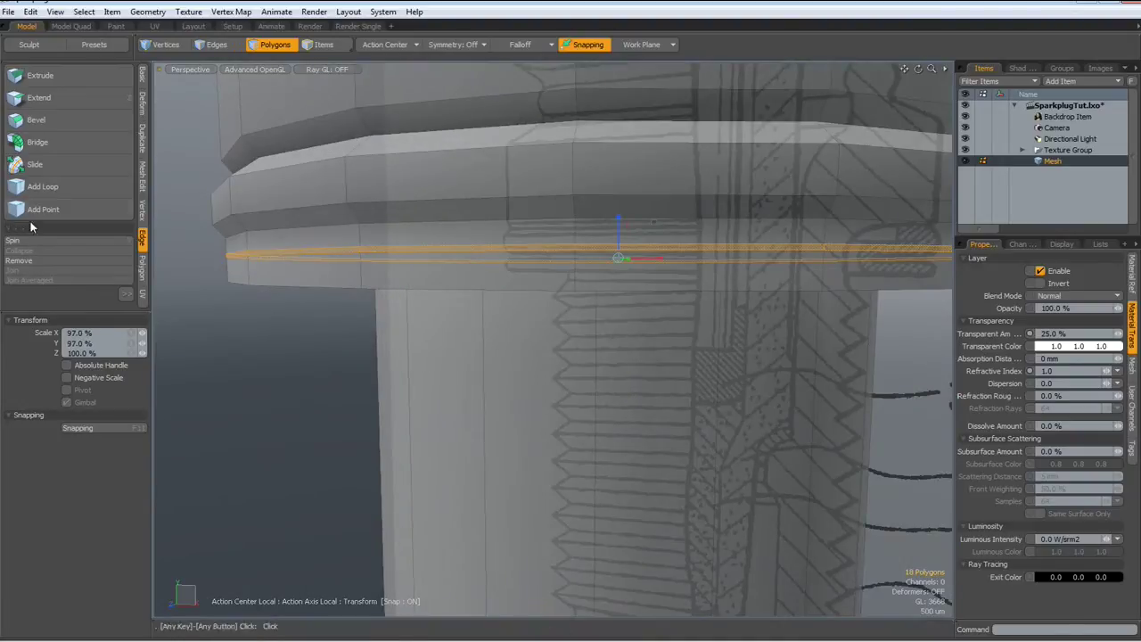
left_click(48, 189)
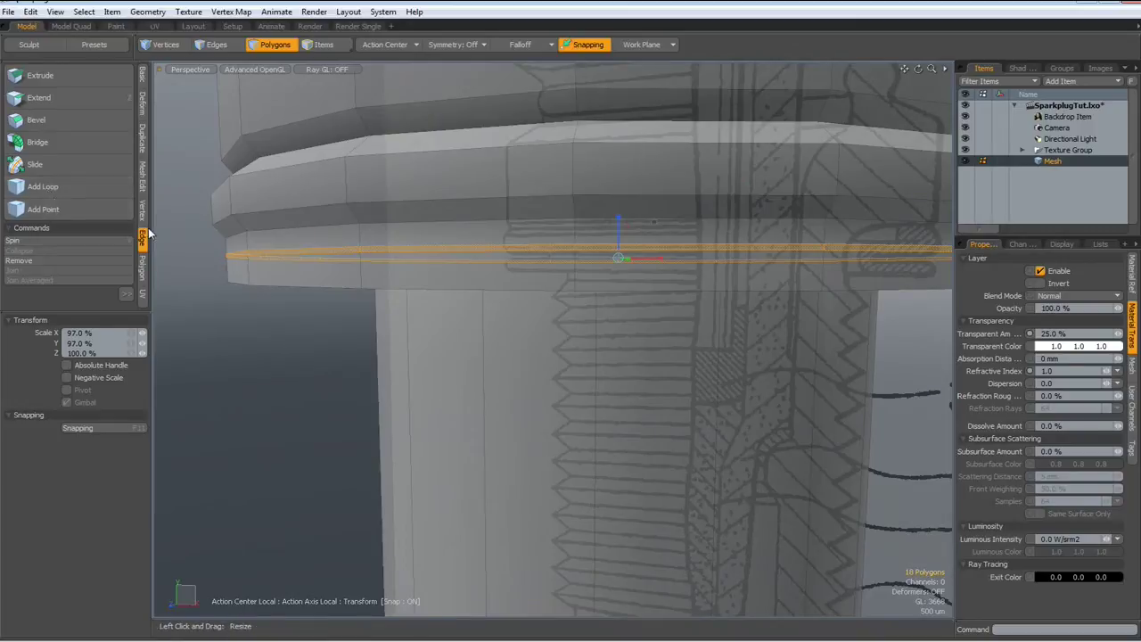
left_click(360, 276)
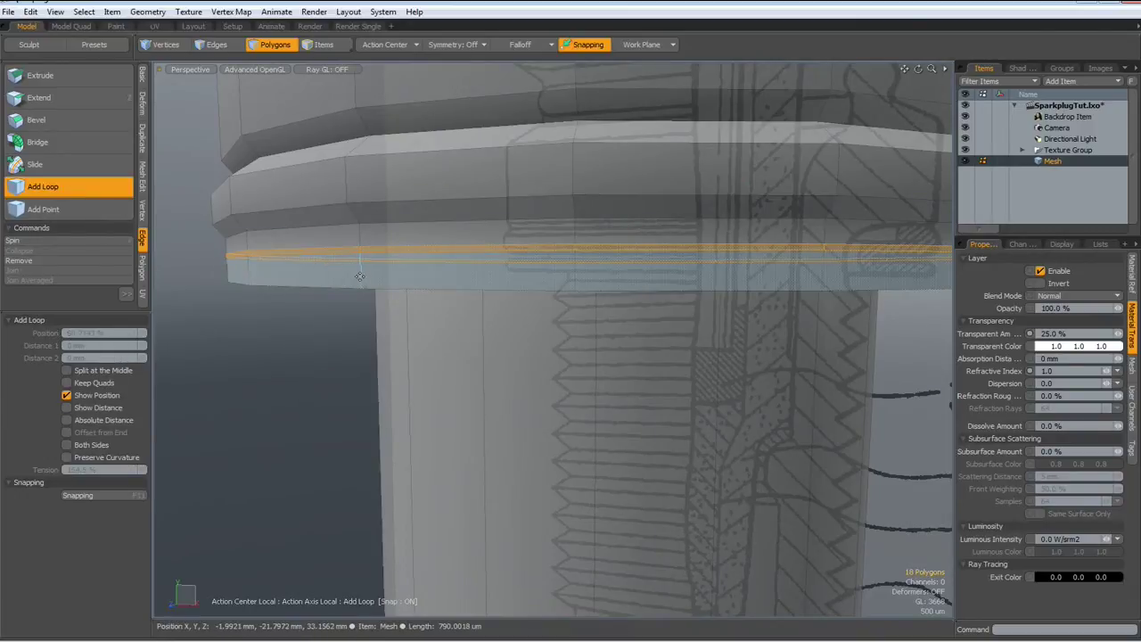
left_click_drag(360, 276, 360, 272)
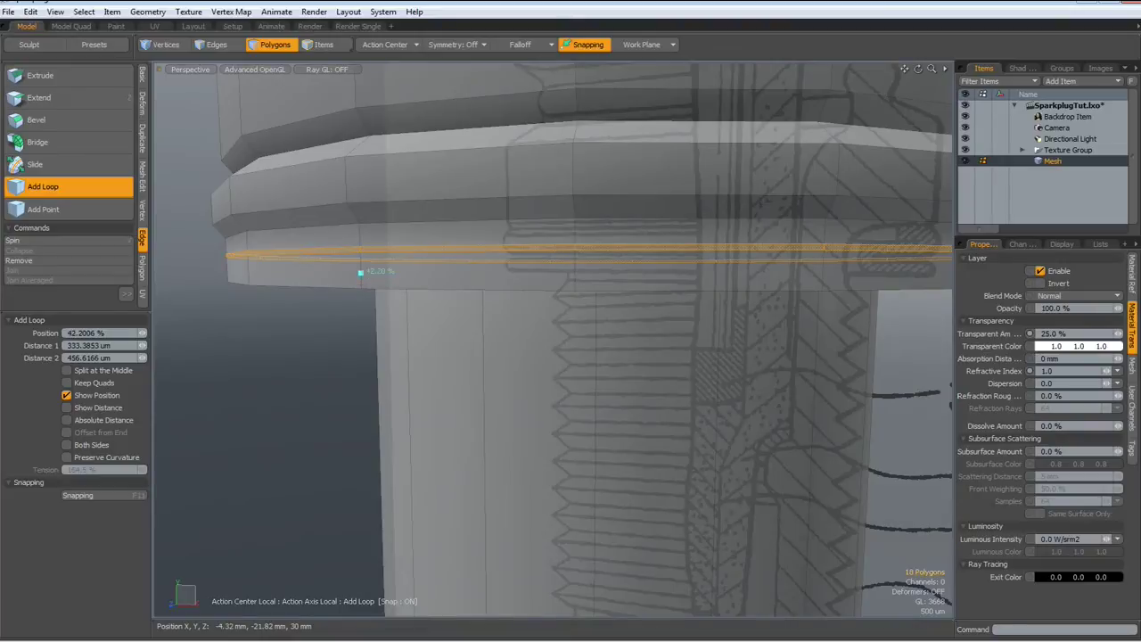
key("space")
Step: Clear the polygon selection and add an edge loop at about 76.78% on the lower gasket ring, just beneath the thin band
left_click(296, 333)
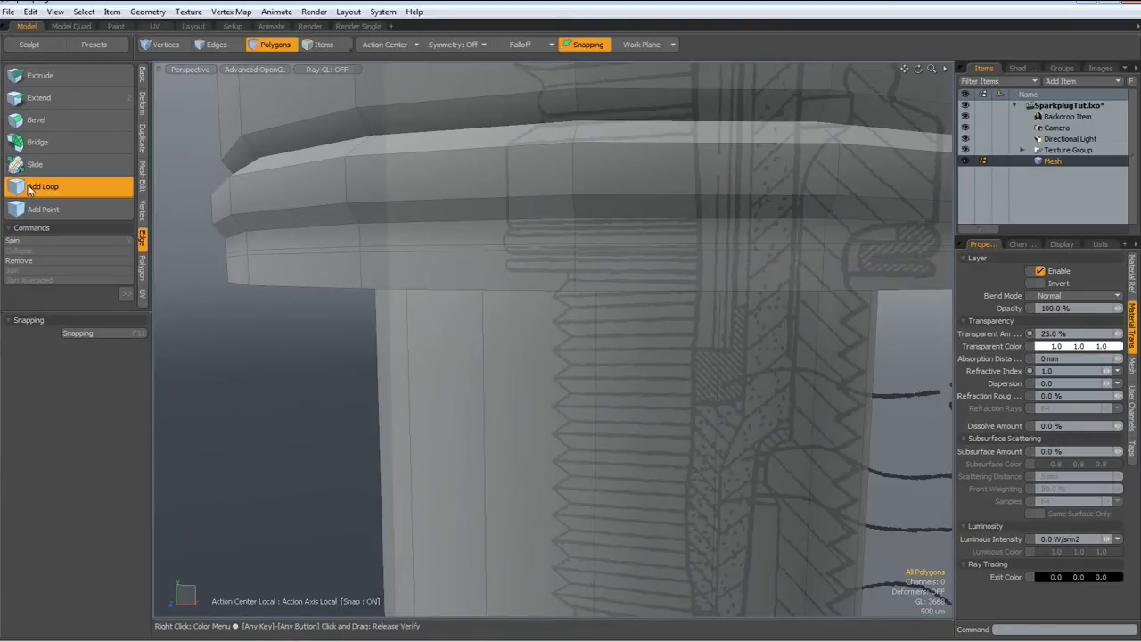
left_click(43, 186)
left_click(360, 261)
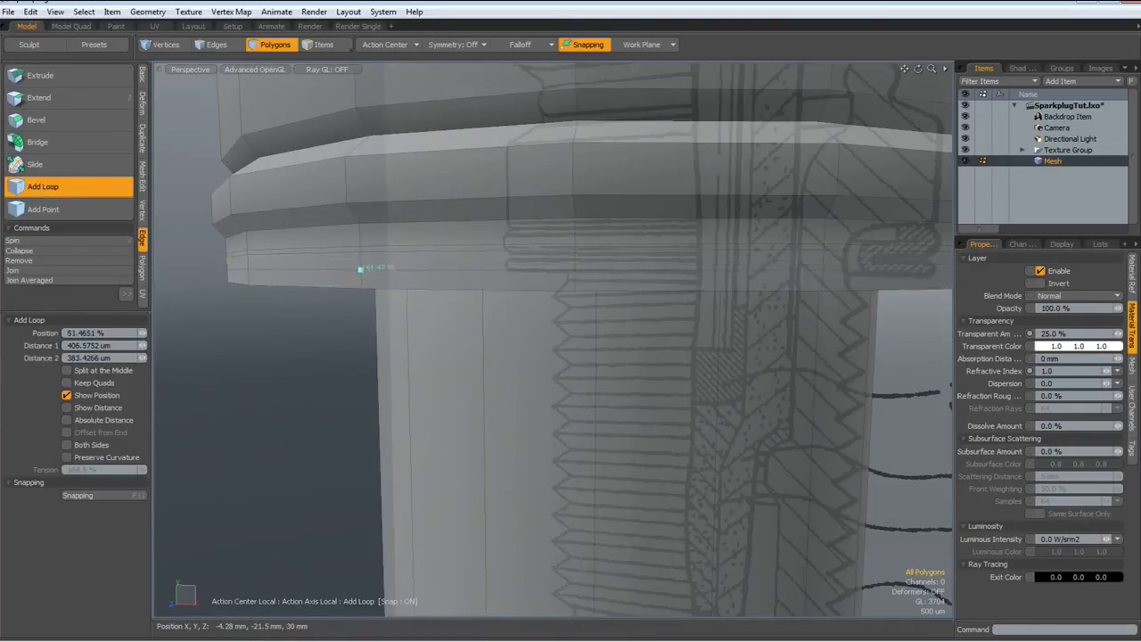
left_click_drag(360, 263, 361, 260)
key("KP_2")
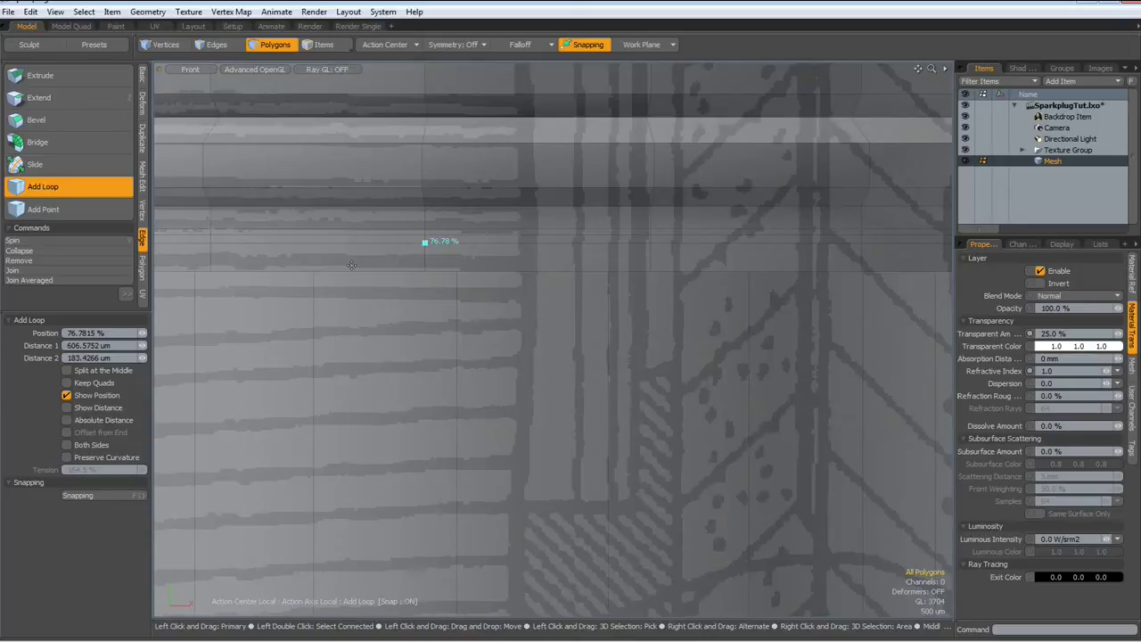
scroll(356, 265, "down", 3)
scroll(610, 259, "up", 4)
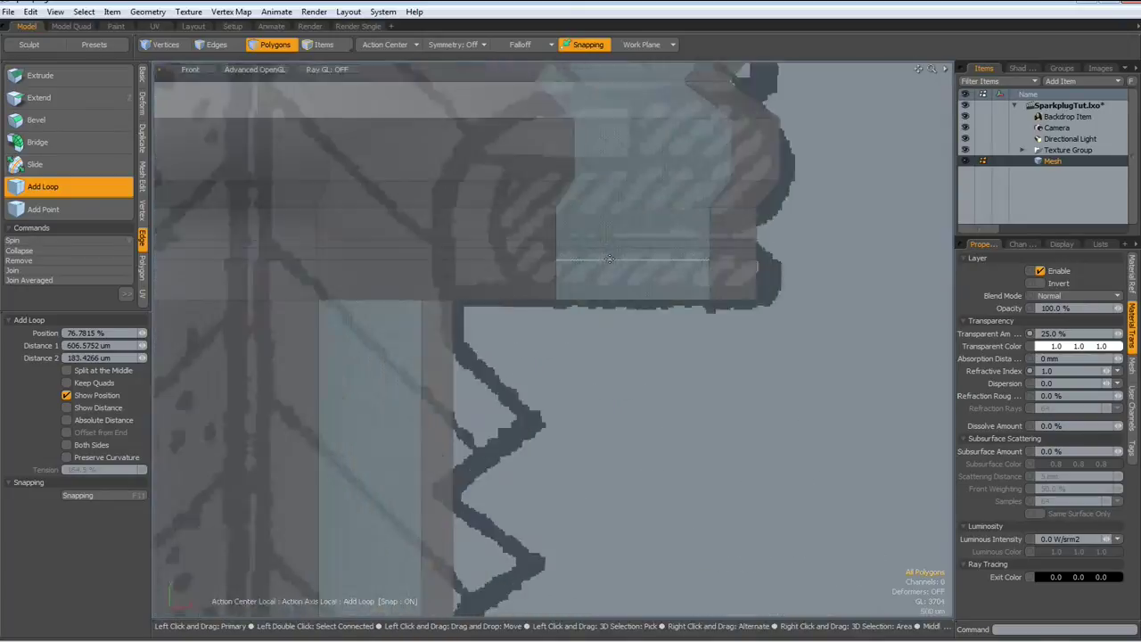
scroll(610, 258, "up", 2)
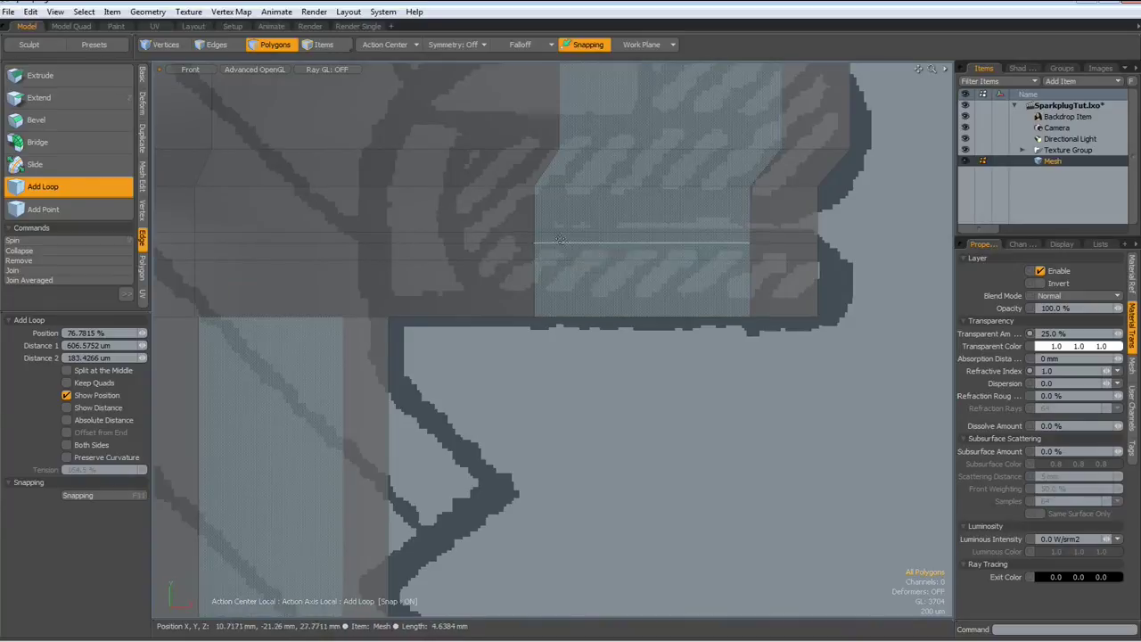
key("space")
Step: Select the full thin polygon band between the two gasket rings and scale it to 92.5% in X and Y
left_click(550, 238)
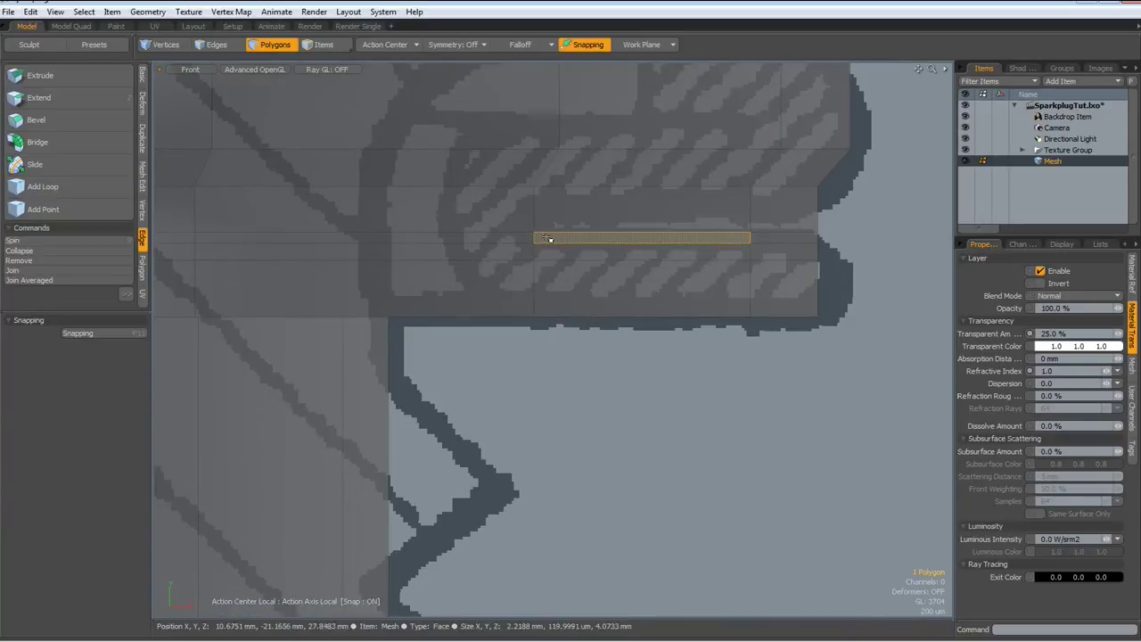
left_click(526, 240, "shift")
key("l")
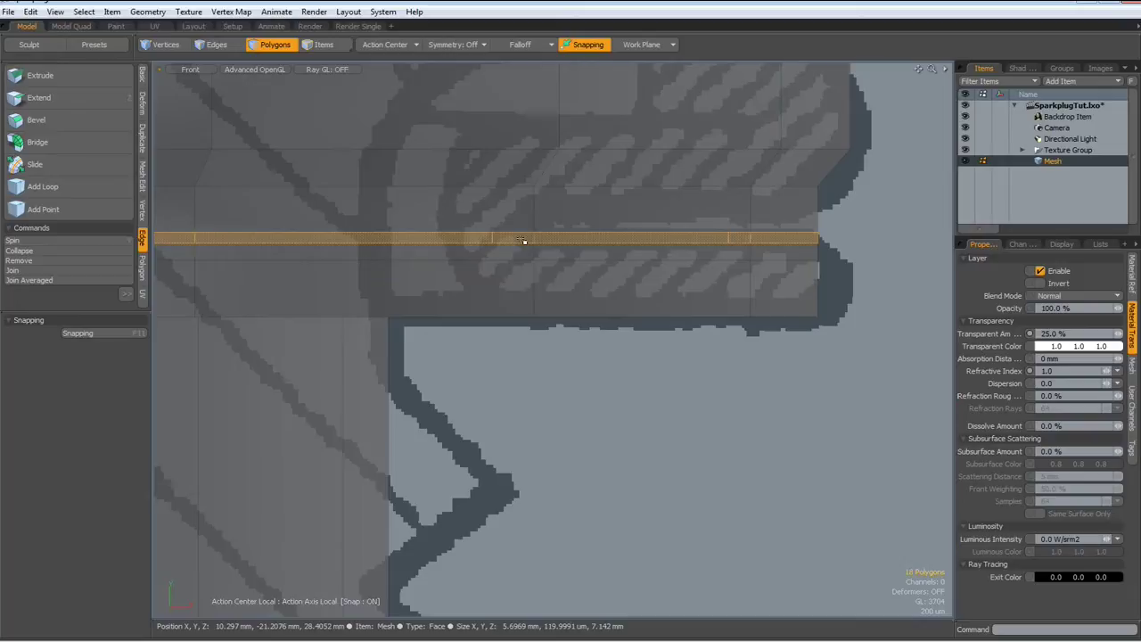
scroll(524, 240, "down", 5)
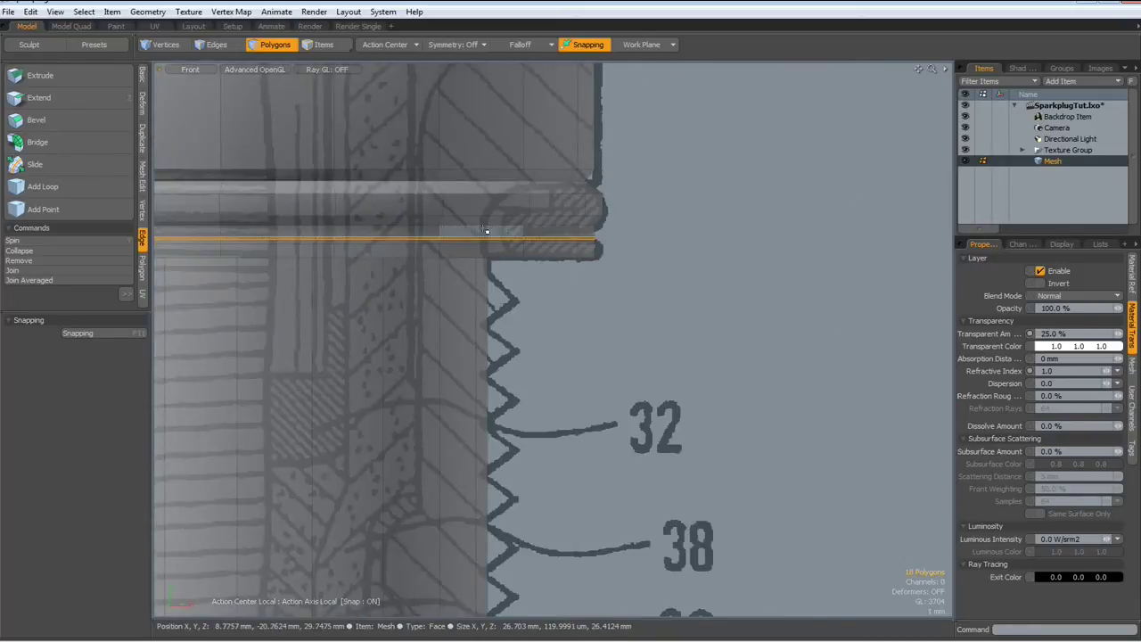
key("ctrl+space")
left_click(514, 203)
left_click_drag(478, 249, 420, 271, "alt")
key("y")
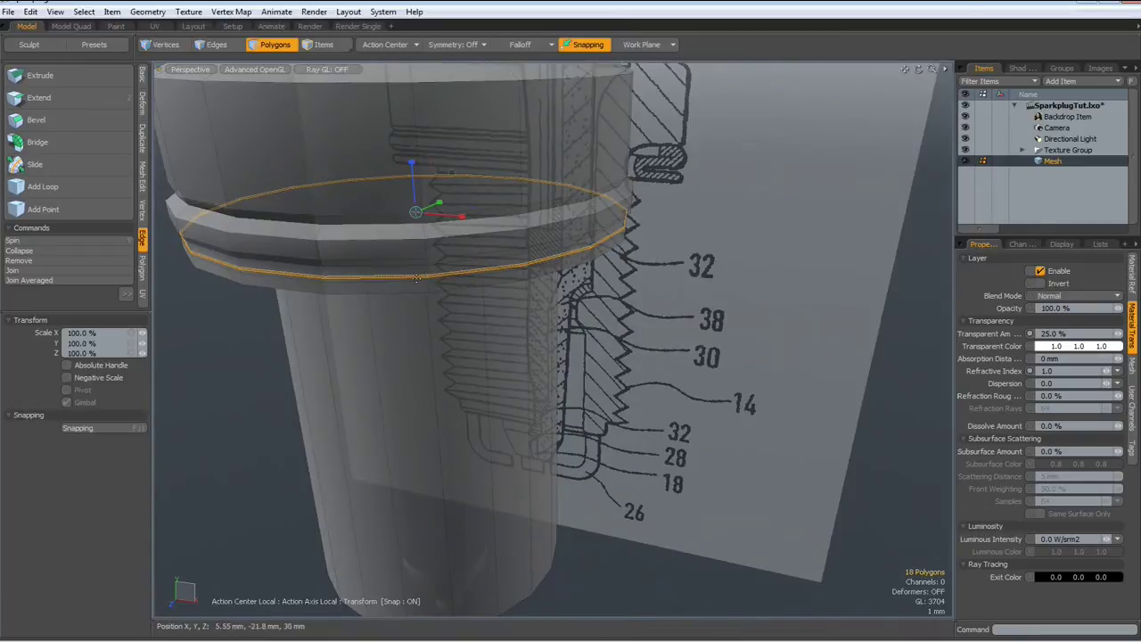
left_click_drag(473, 209, 460, 208)
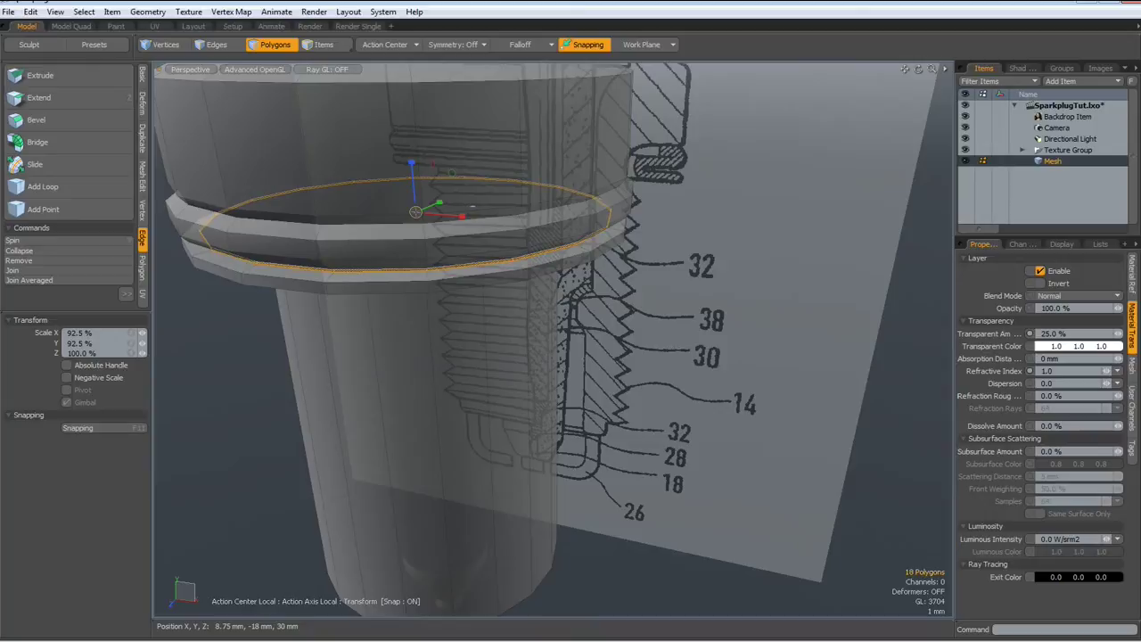
key("space")
left_click(751, 242)
Step: Toggle the mesh's subdivision smoothing on and back off to check the shape of the gasket rings
left_click_drag(554, 319, 527, 259, "alt")
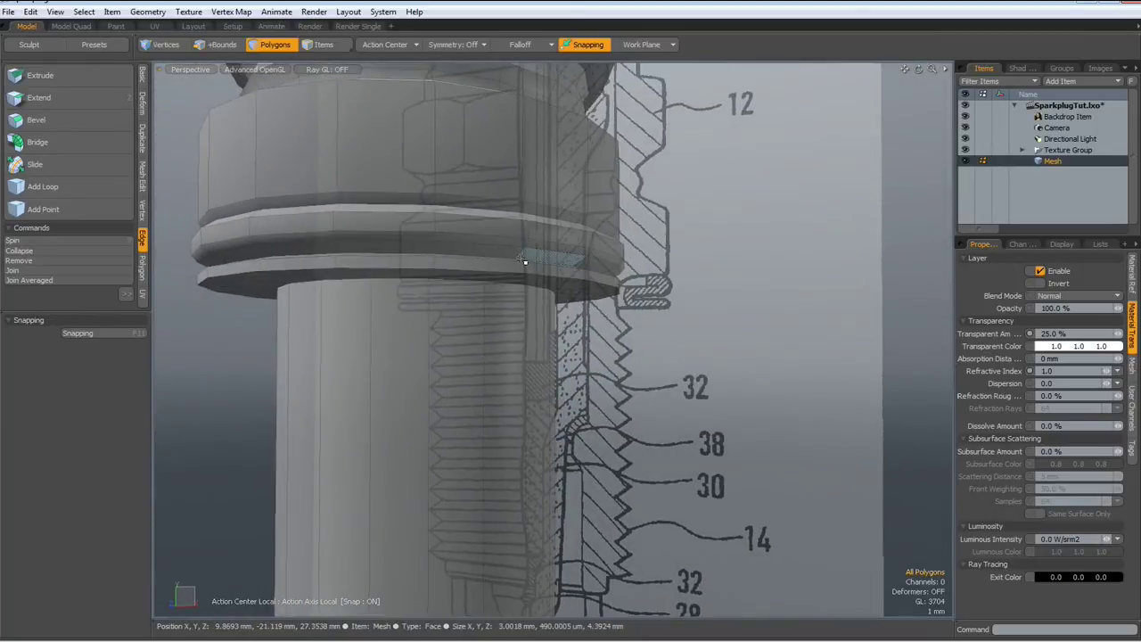
key("Tab")
key("Tab")
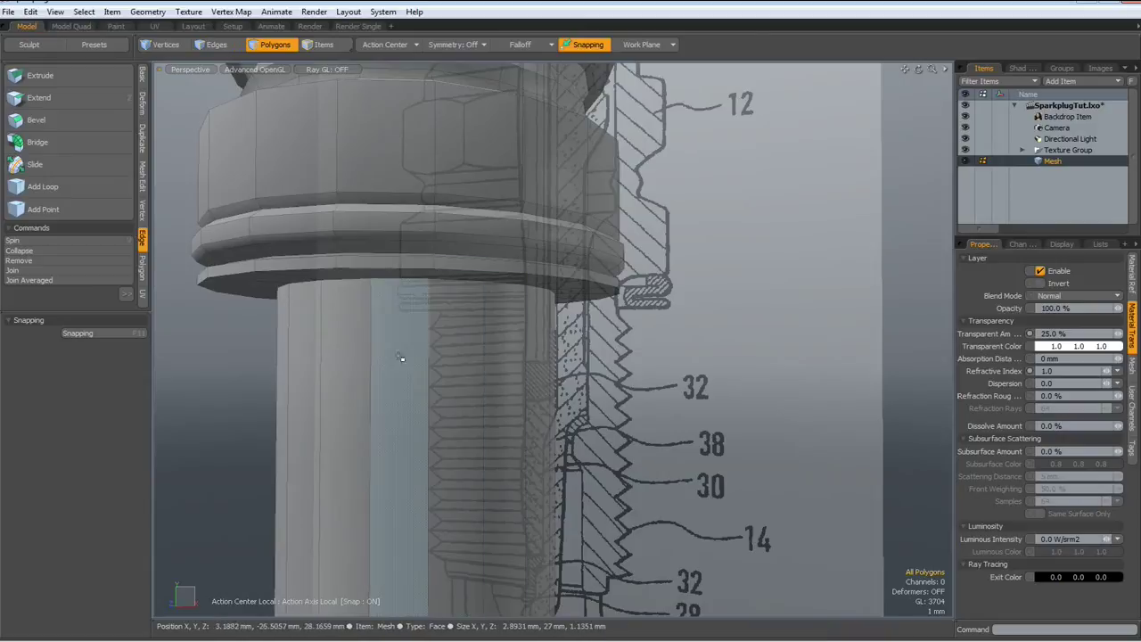
Step: Add an edge loop around the threaded core near its upper end, just below the lower gasket ring
left_click(74, 190)
left_click_drag(370, 309, 395, 238)
key("space")
scroll(327, 110, "down", 4)
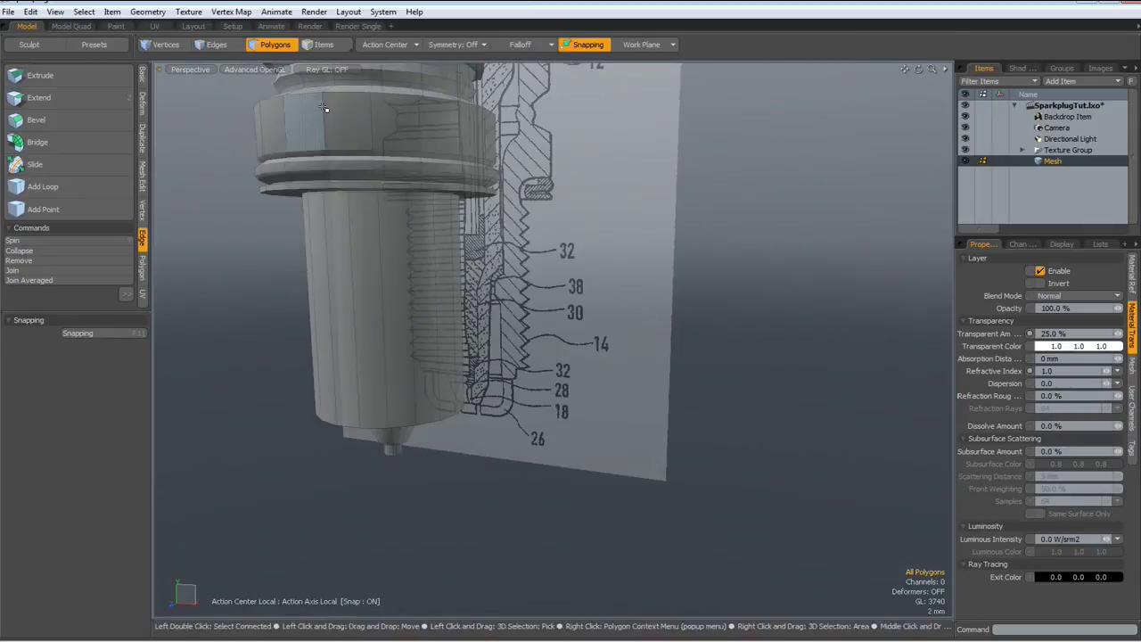
Step: Loop Slice the vertical edges from the groove below the hex to the lower gasket ring, with two symmetric loops at 3.5% per band
left_click_drag(326, 110, 458, 256, "alt+shift")
scroll(455, 245, "up", 4)
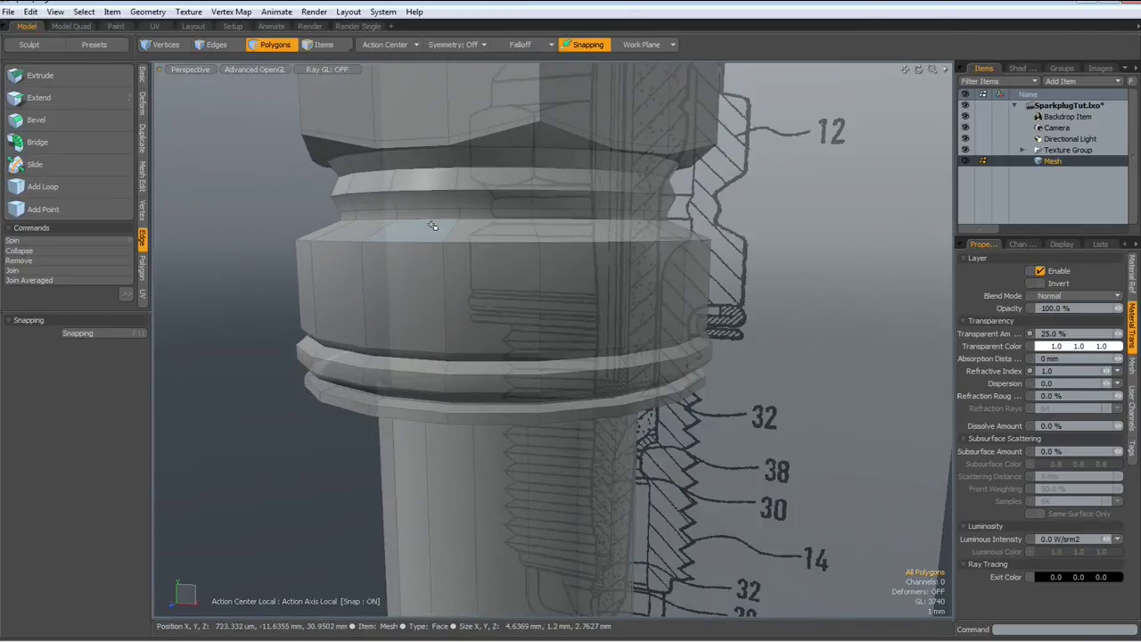
key("2")
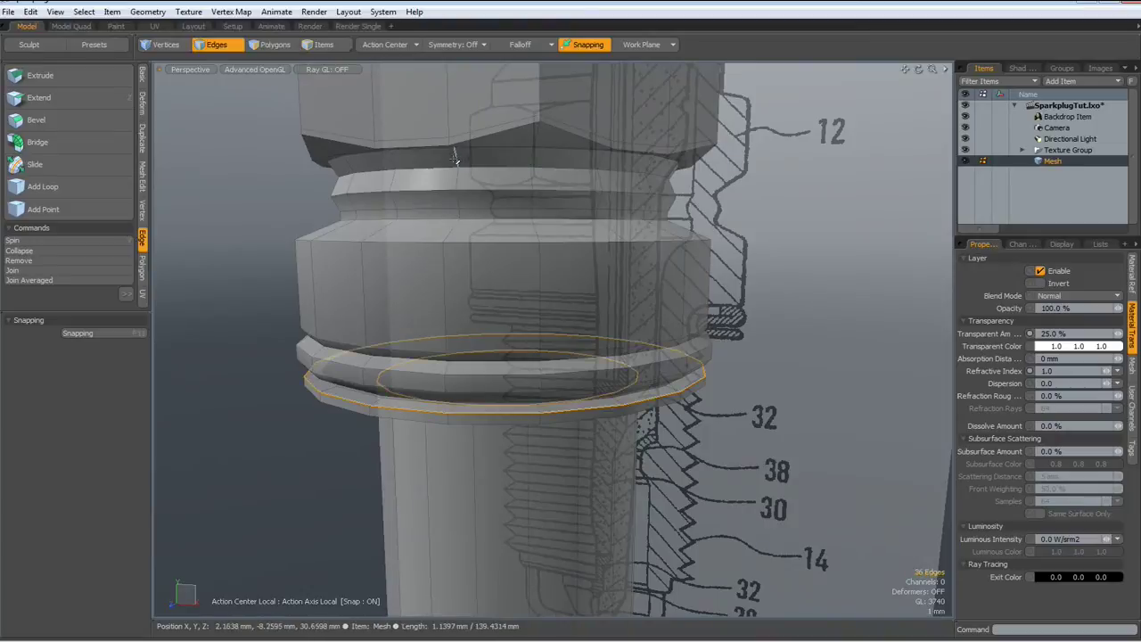
left_click(458, 158)
left_click(455, 179, "shift")
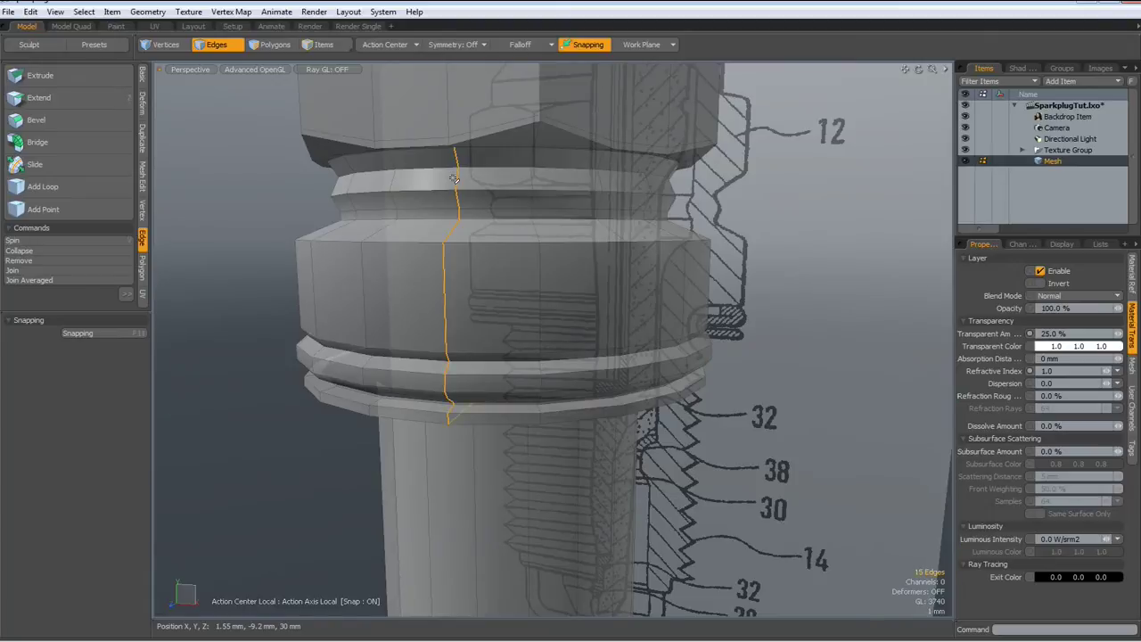
key("alt+c")
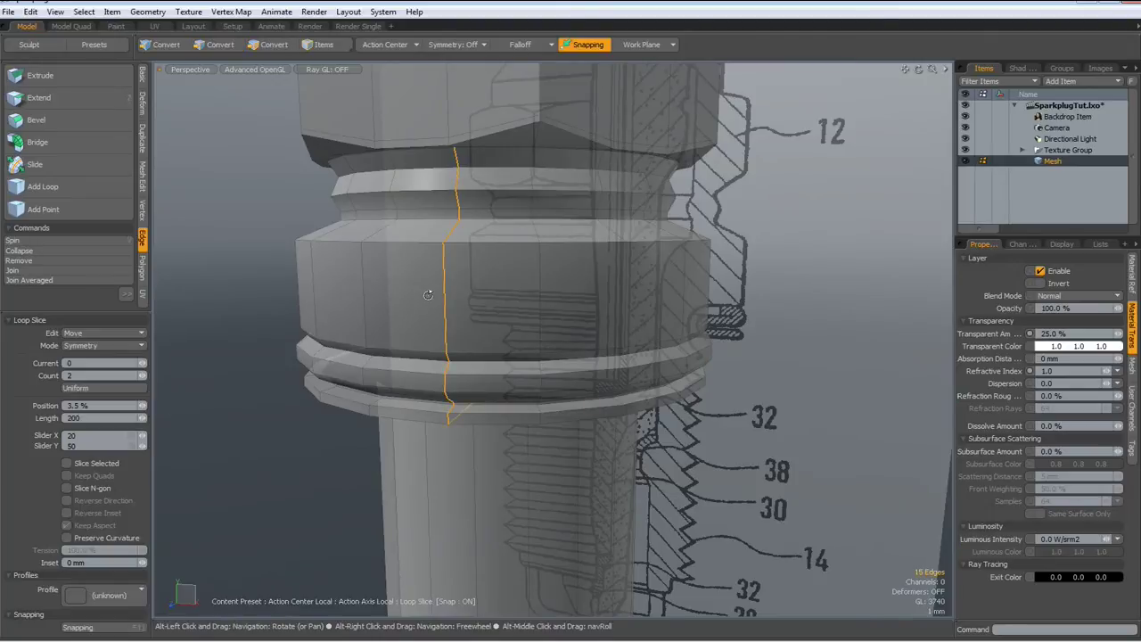
left_click(429, 299)
key("q")
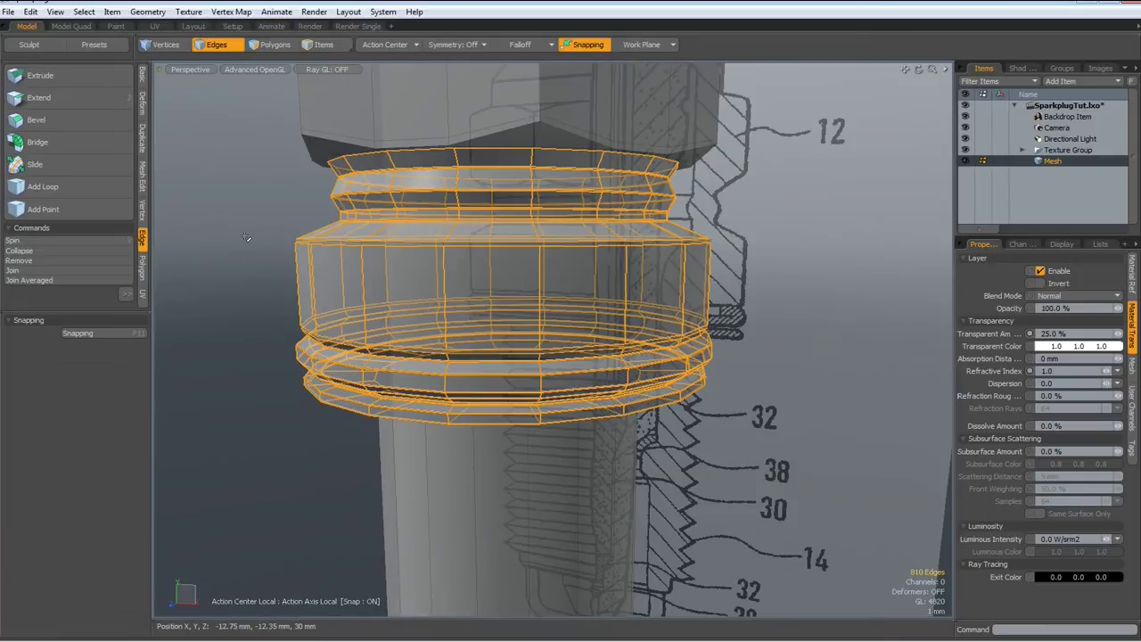
Step: Clear the edge selection and preview the sliced collar and gasket rings with subdivision smoothing on, switching it back off
left_click(246, 237)
key("shift+Tab")
scroll(245, 237, "down", 2)
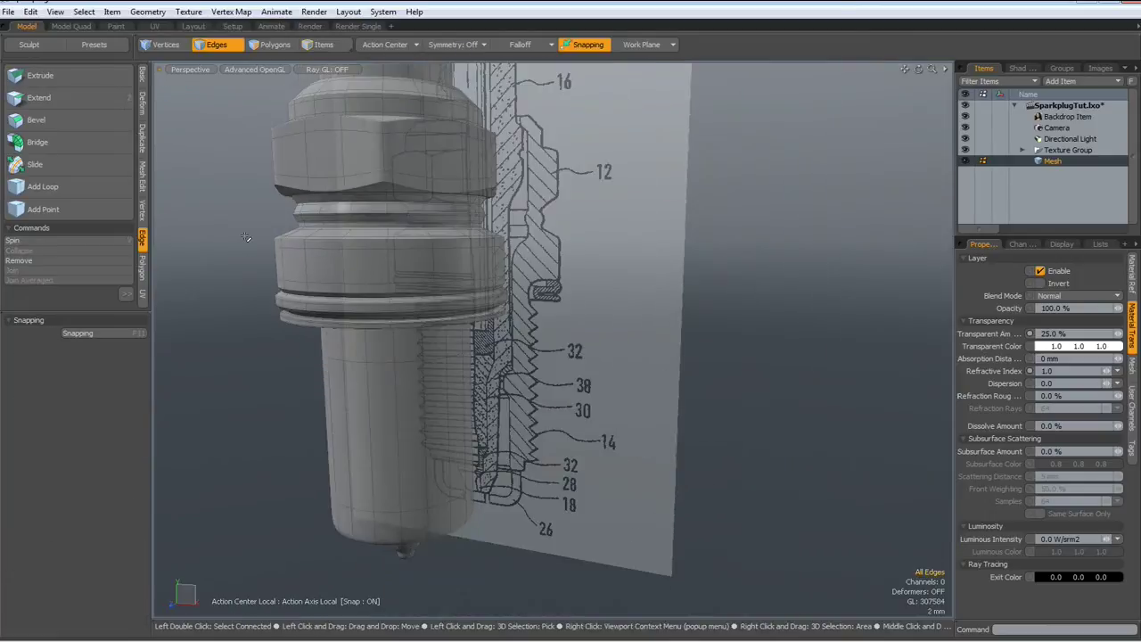
left_click_drag(246, 237, 326, 328, "alt")
key("shift+Tab")
Step: Add an edge loop around the threaded core just above its lower end and clear the edge selection
scroll(364, 532, "up", 2)
left_click_drag(382, 535, 477, 341, "alt+shift")
scroll(460, 379, "up", 2)
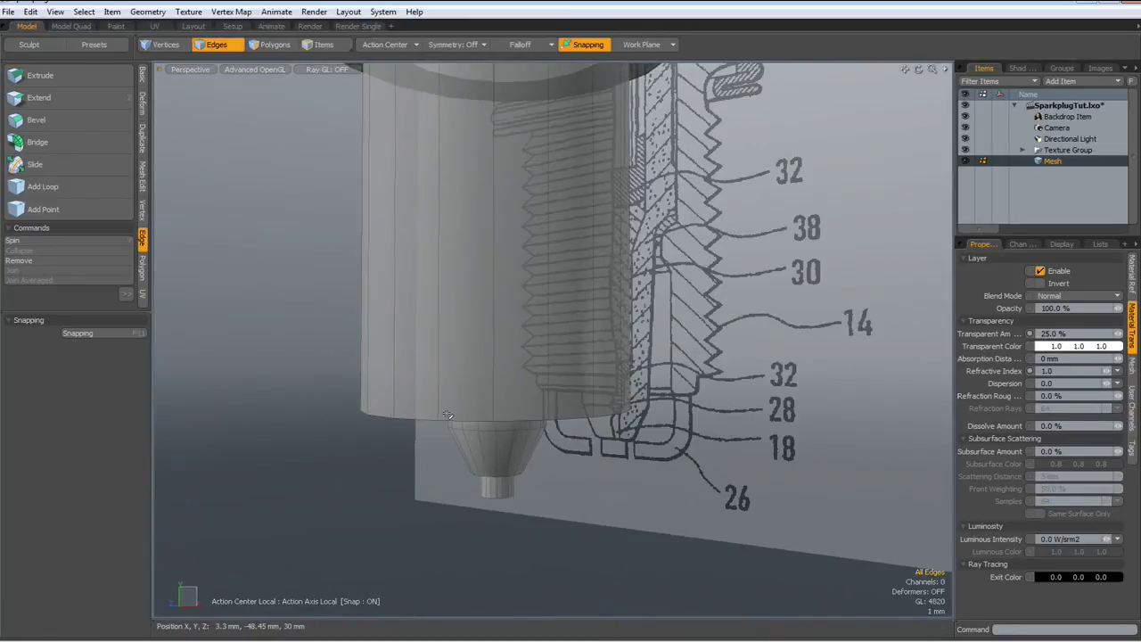
left_click(67, 186)
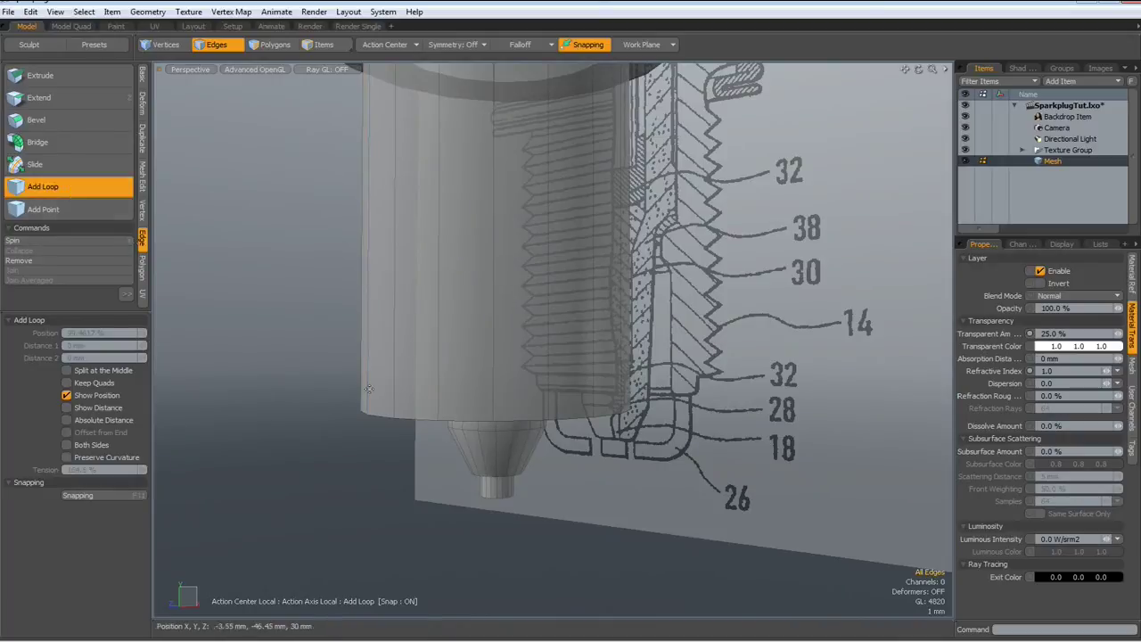
left_click_drag(492, 409, 493, 417)
key("space")
left_click(316, 518)
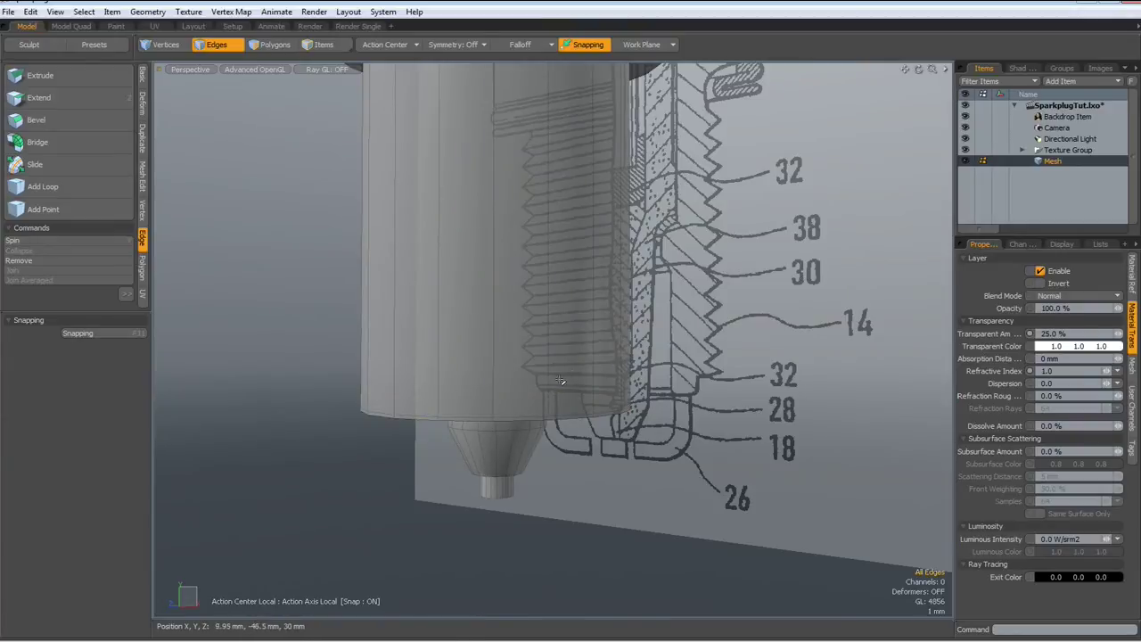
Step: Add an edge loop on the flat underside of the threaded core, about a quarter of the way in from its outer edge
key("ctrl+space")
left_click(614, 353)
left_click_drag(561, 523, 596, 349, "alt")
left_click_drag(372, 526, 467, 419, "alt+shift")
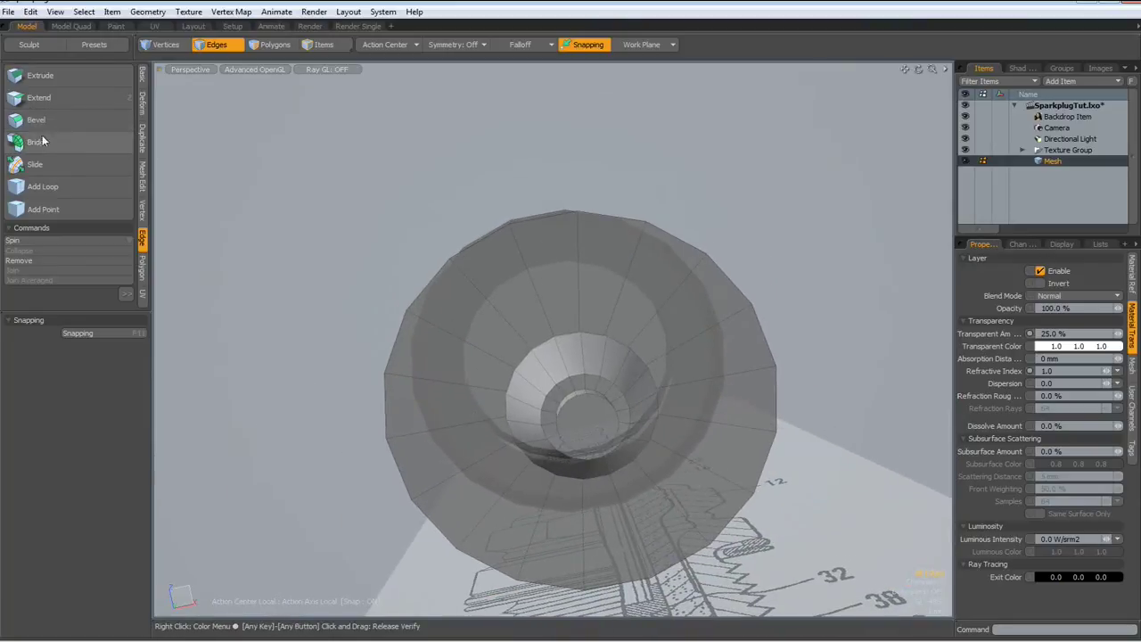
left_click(43, 186)
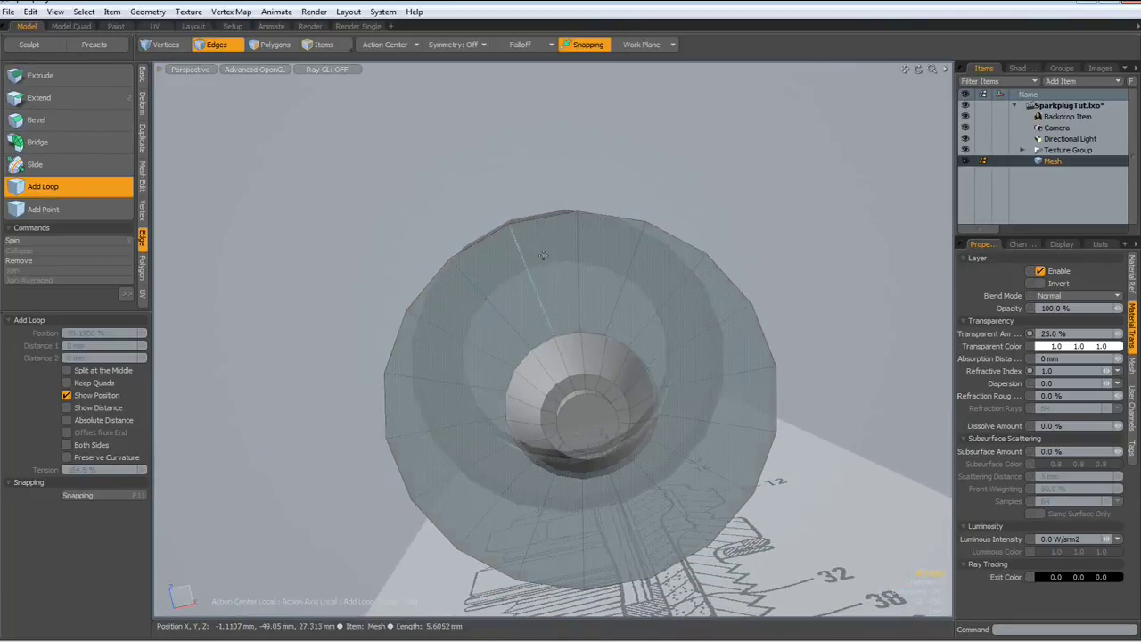
left_click_drag(531, 280, 524, 261)
key("q")
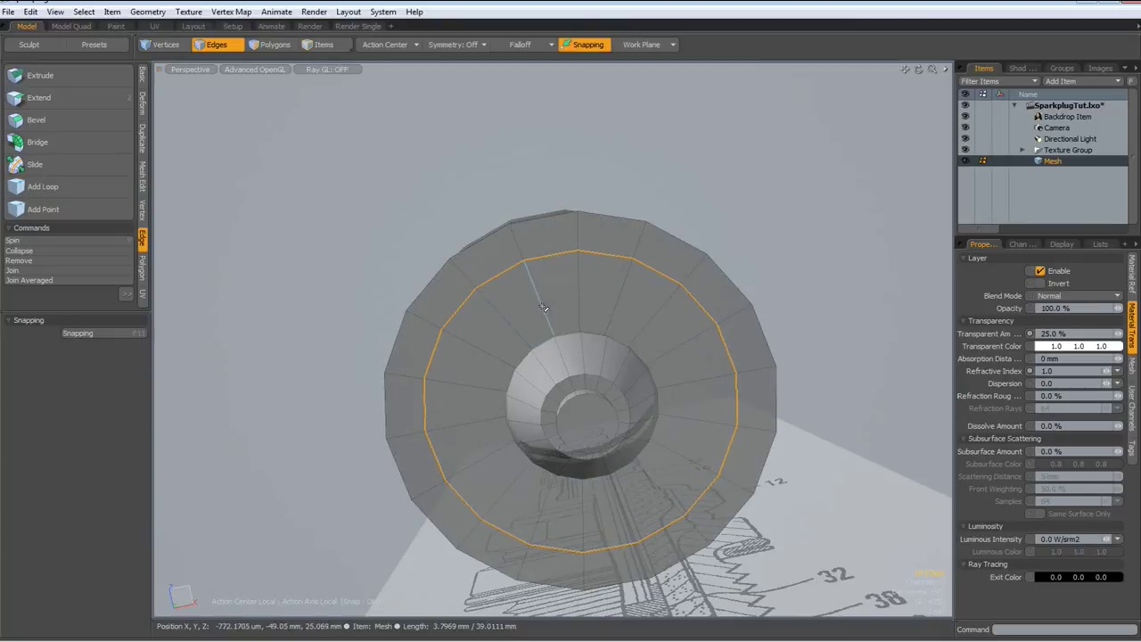
Step: Select the inner ring of underside polygons, bevel it about 28.15 mm up into the core, and delete the recessed polygons
key("3")
left_click_drag(540, 322, 637, 388)
key("l")
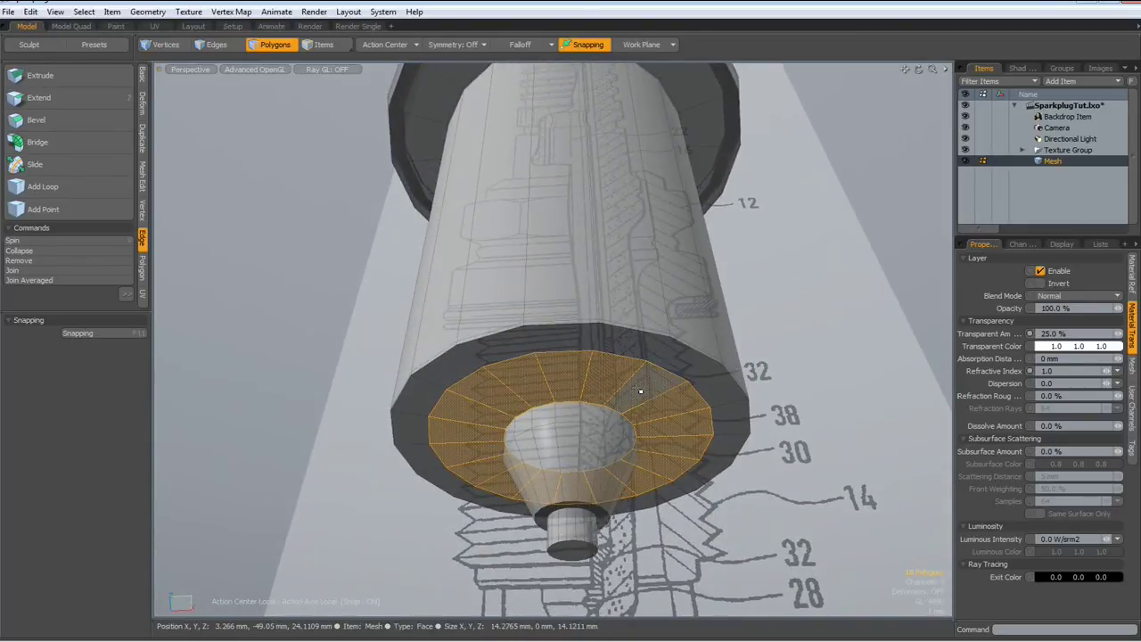
key("b")
left_click_drag(572, 484, 565, 166)
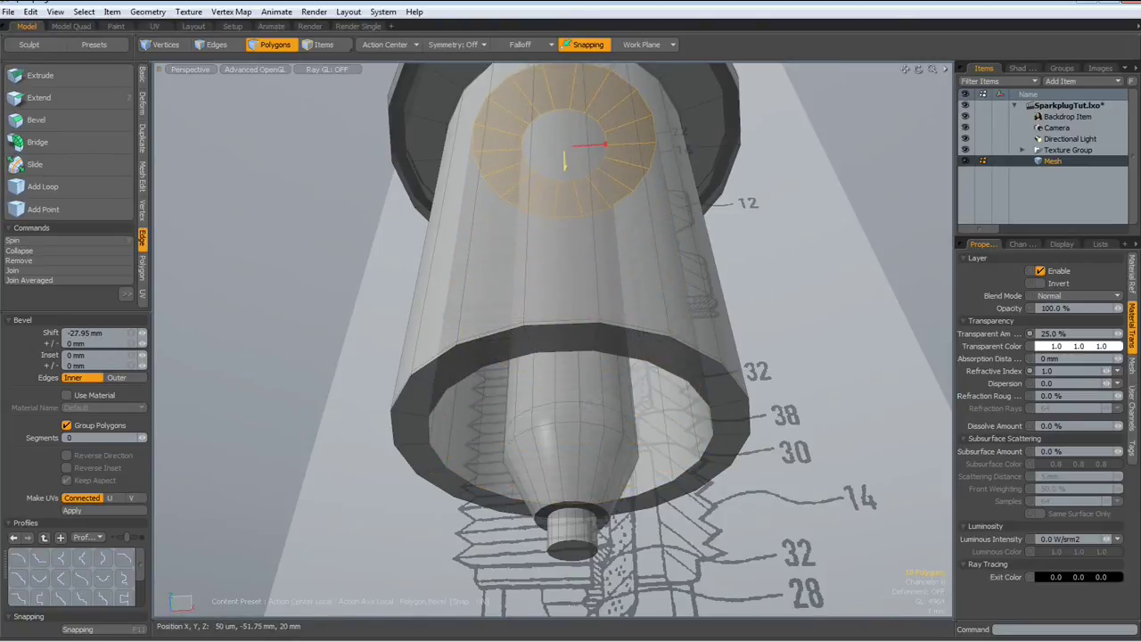
key("Delete")
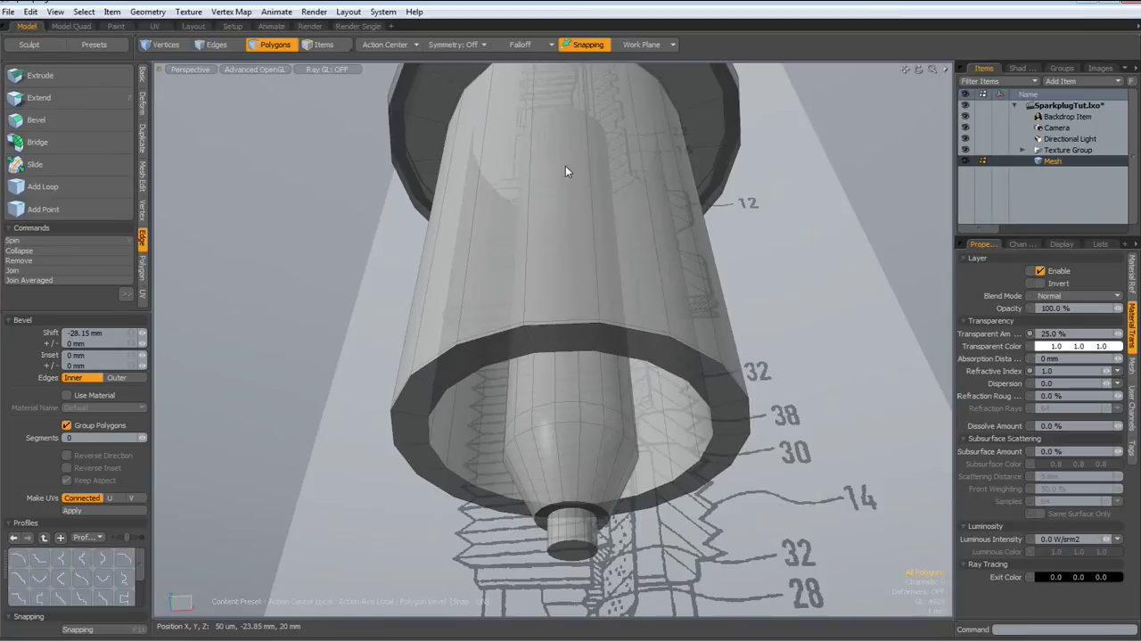
Step: Loop Slice the flat bottom rim of the hollow core to add supporting loops near its inner and outer edges
left_click_drag(583, 471, 611, 401, "alt")
scroll(551, 248, "up", 3)
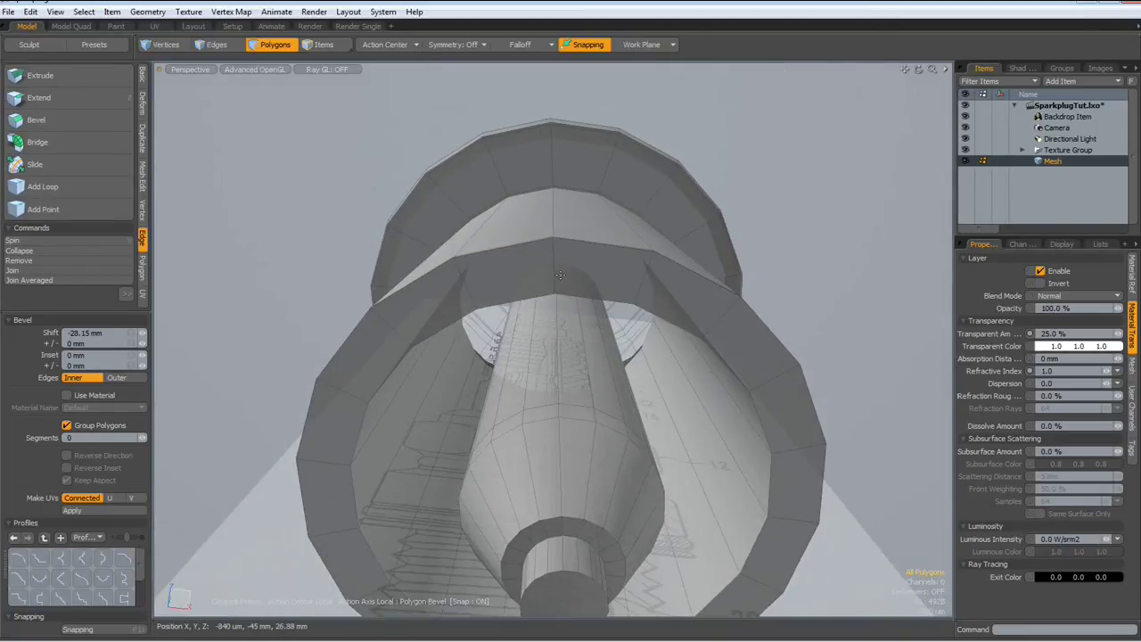
key("2")
left_click(542, 274)
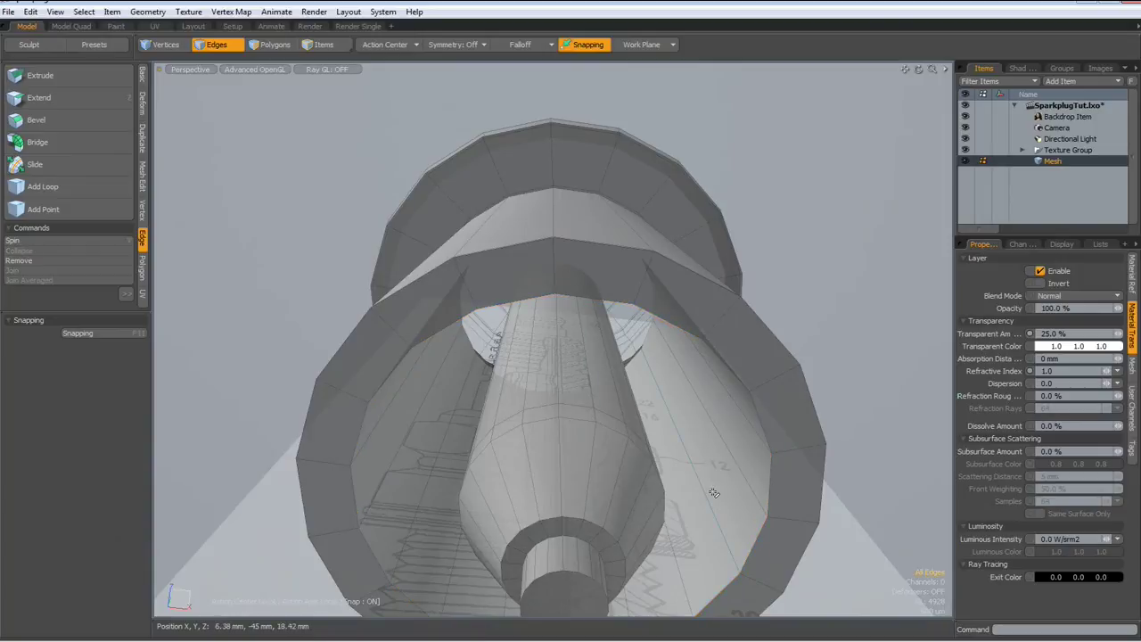
left_click(575, 266)
key("alt+c")
left_click(576, 270)
key("space")
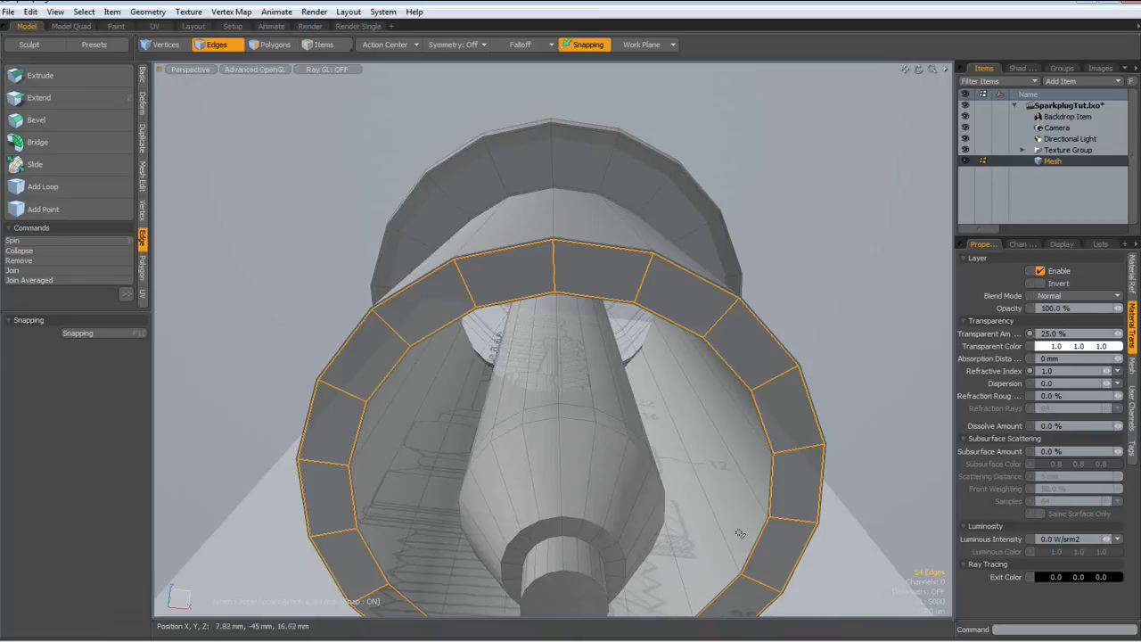
Step: Add an edge loop at about 1.25% on the inner wall of the hollow core, close to the bottom rim, and clear the selection
left_click(68, 185)
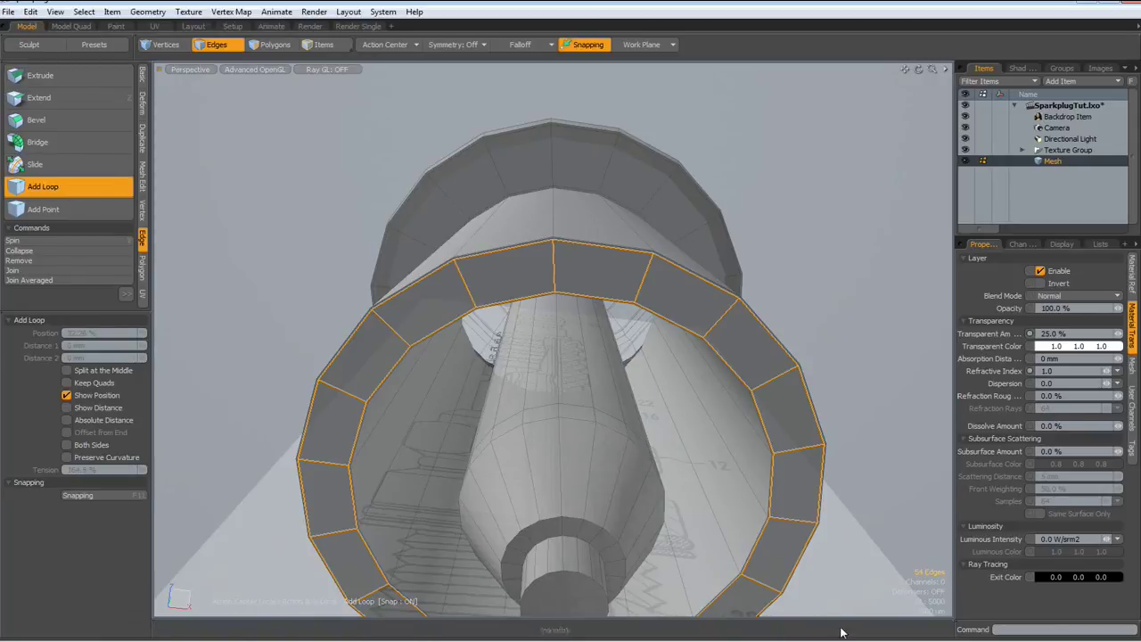
left_click_drag(731, 548, 736, 568)
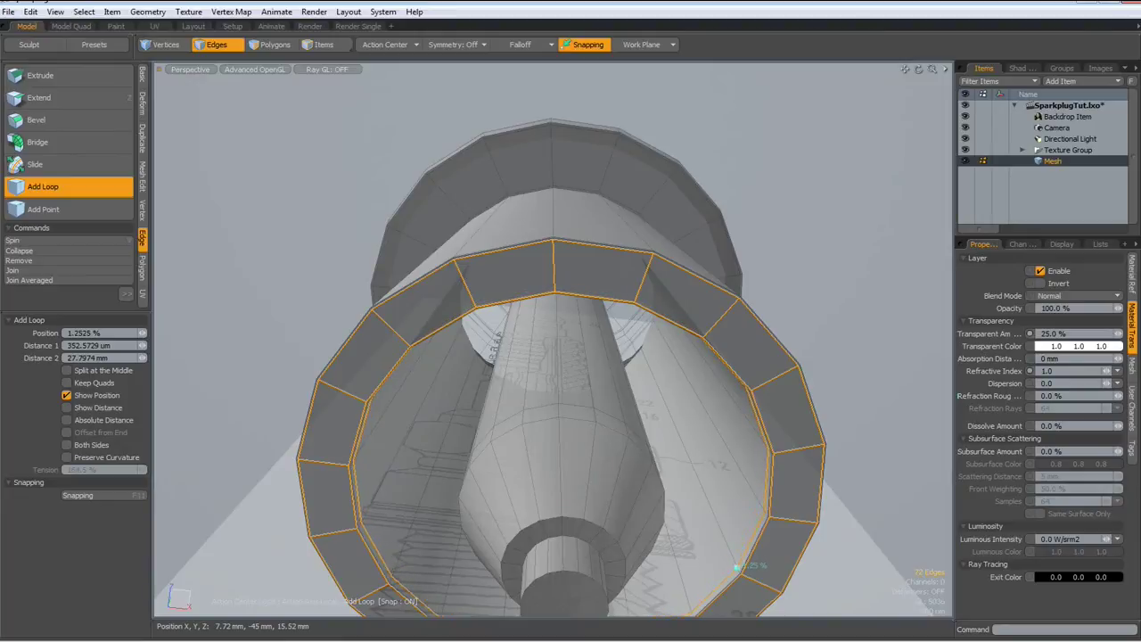
key("q")
left_click(884, 473)
Step: Toggle subdivision smoothing on and back off to check the hollow core's rim and the insulator tip
key("shift+Tab")
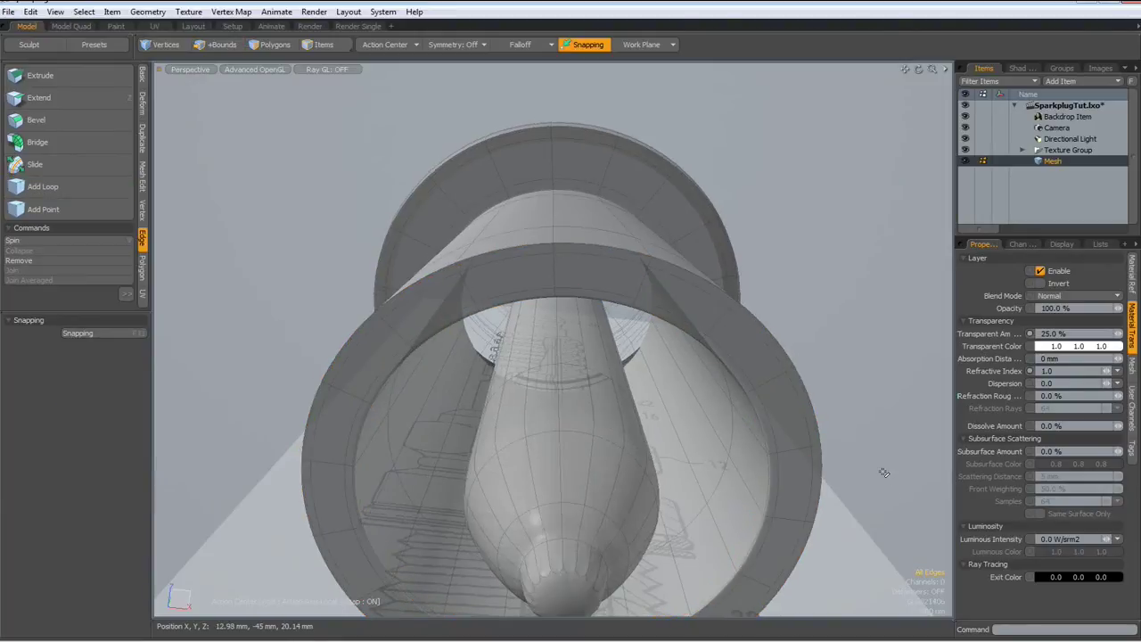
left_click_drag(619, 466, 608, 559, "alt")
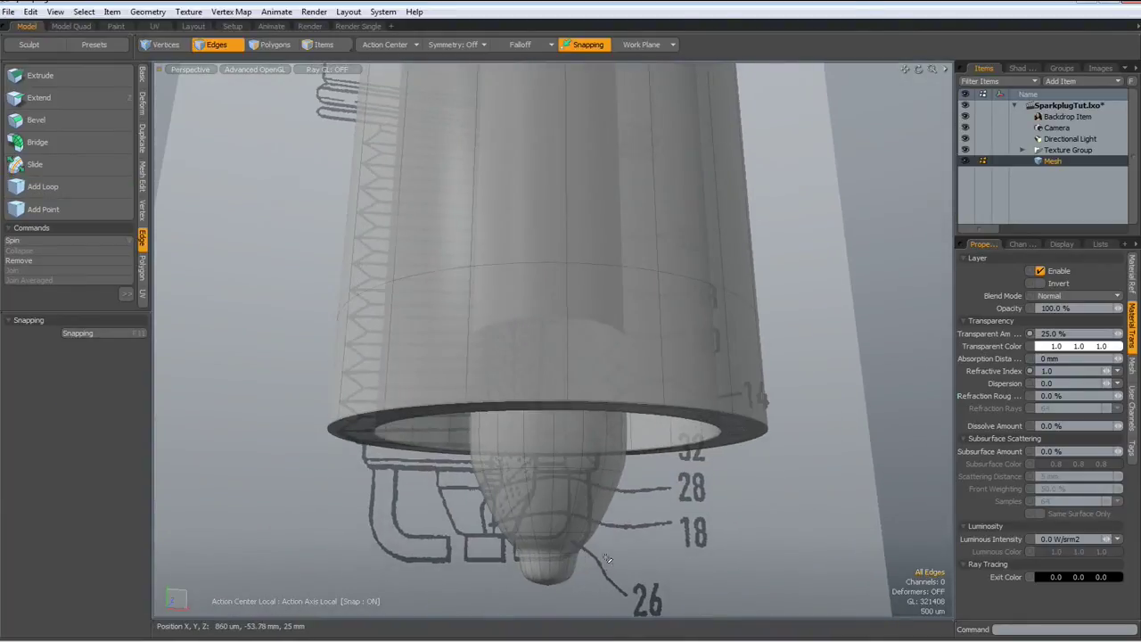
key("shift+Tab")
Step: Loop Slice the tapered section of the insulator nose to add supporting loops near both of its ends
left_click_drag(617, 428, 633, 322, "alt")
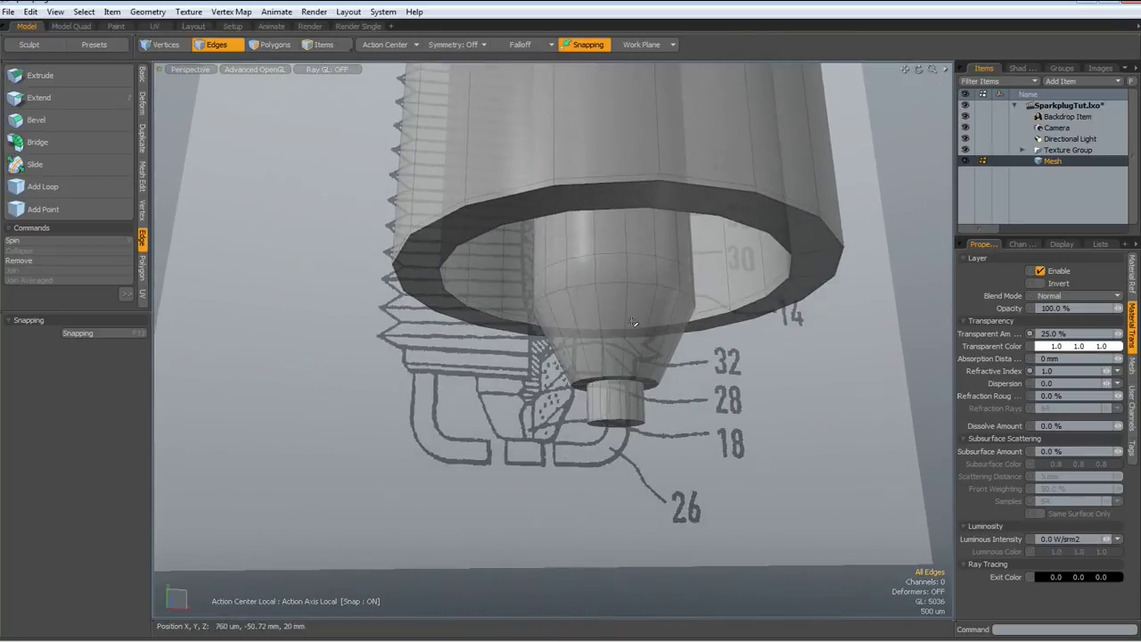
left_click(599, 319)
key("alt+c")
left_click(604, 318)
key("space")
Step: Loop Slice the flat ring between the tapered insulator nose and the centre electrode to add supporting loops
left_click_drag(613, 481, 624, 393, "alt")
scroll(625, 394, "up", 4)
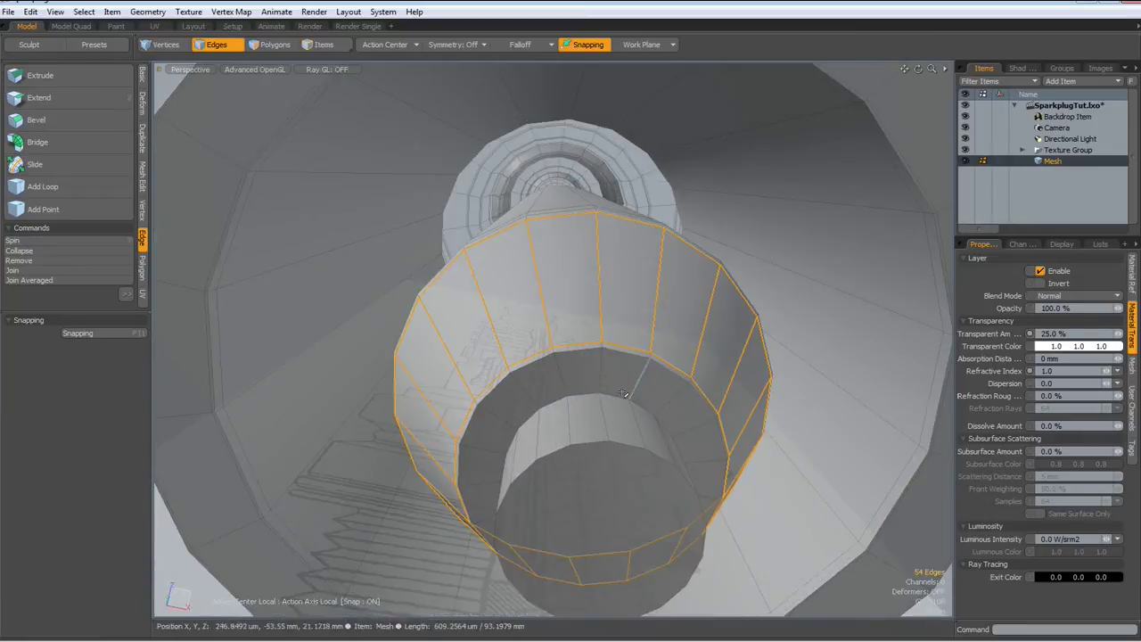
left_click(607, 372)
key("alt+c")
key("space")
Step: Loop Slice the cylindrical side of the centre electrode to add supporting loops near both of its ends
left_click(620, 421)
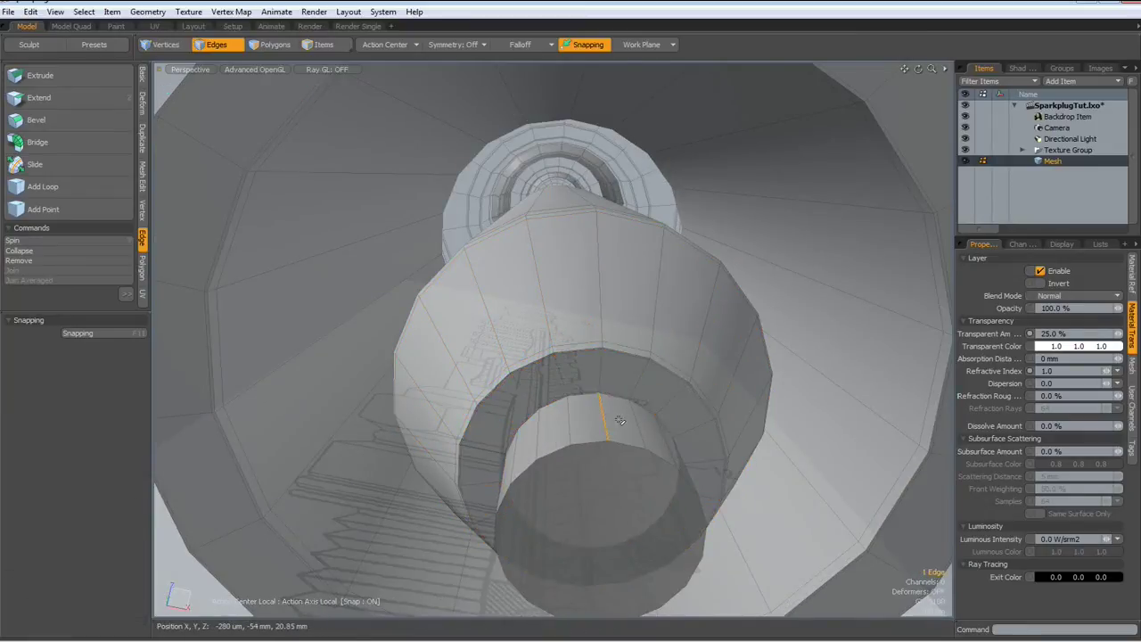
key("alt+c")
left_click(620, 422)
key("space")
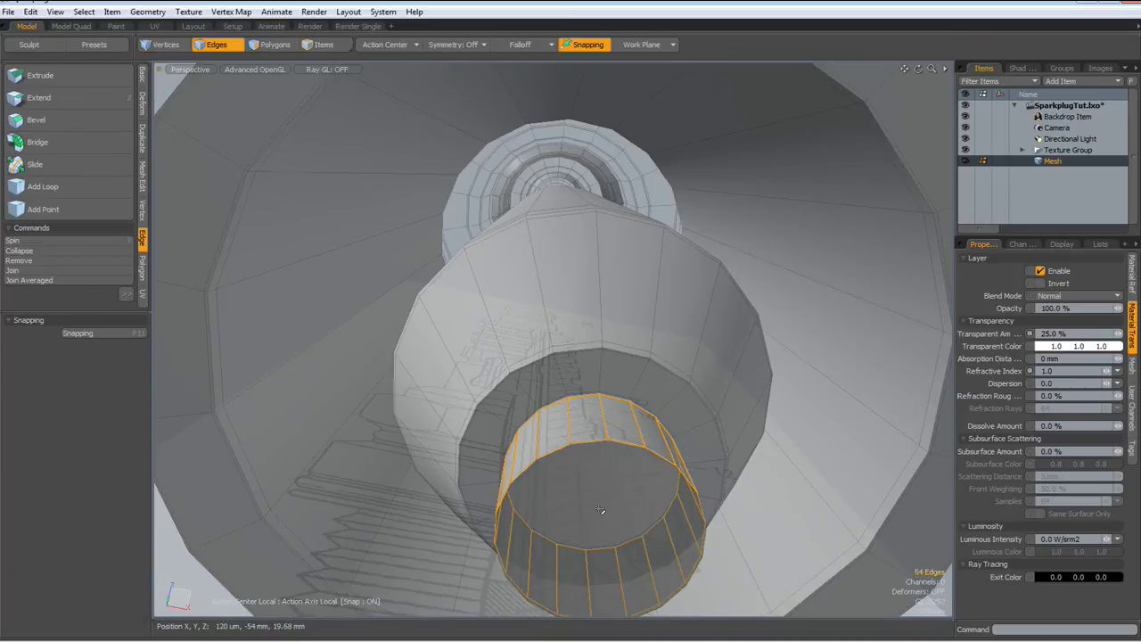
Step: Bevel the centre electrode's end face with a 250 um inset and a 90 um shift
key("3")
left_click(601, 526)
left_click_drag(595, 533, 621, 426, "alt")
key("b")
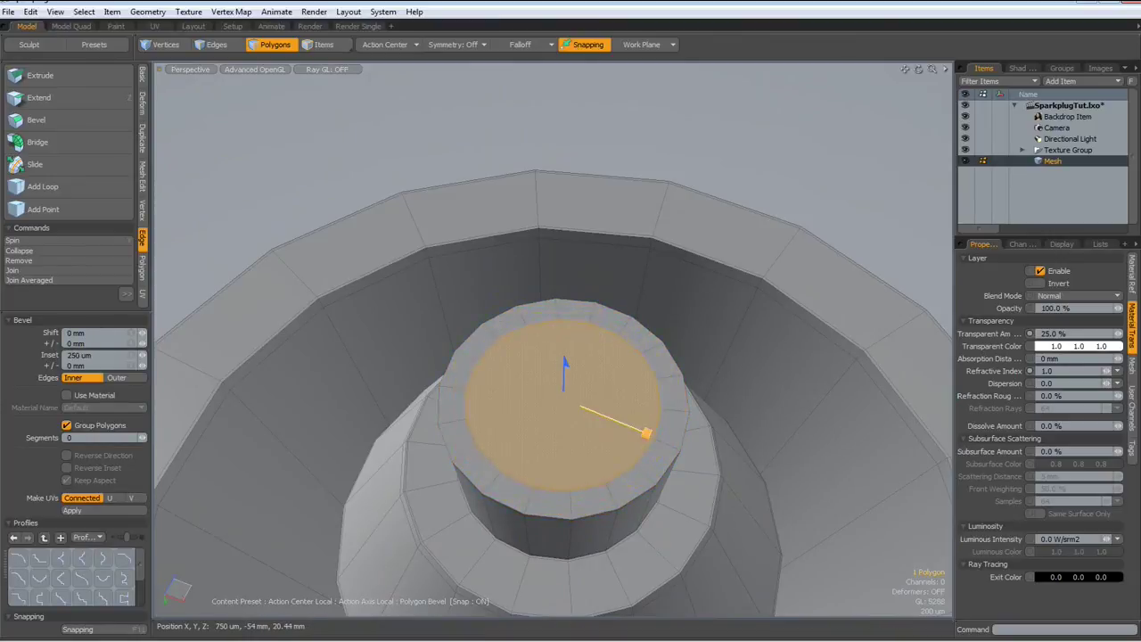
left_click_drag(566, 364, 567, 360)
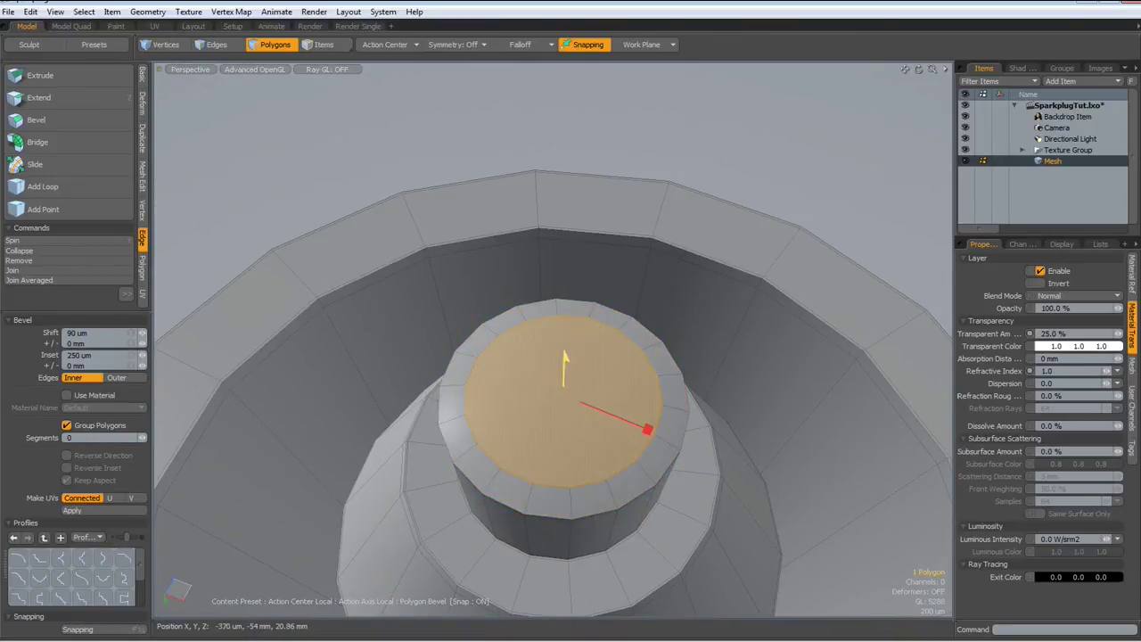
Step: Bevel the electrode's end face again with an inset of about 570 um and a slight outward shift, and clear the selection
left_click(556, 436, "shift")
left_click_drag(651, 434, 595, 414)
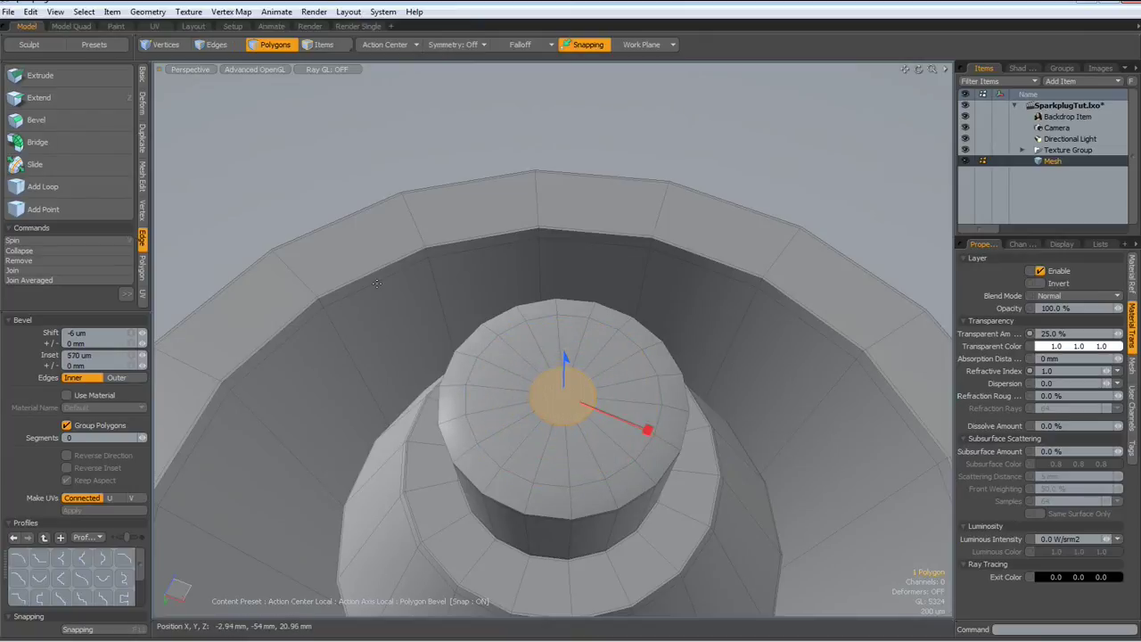
left_click_drag(565, 359, 566, 352)
key("space")
left_click(850, 134)
Step: Bring the whole spark plug into view and toggle subdivision smoothing to check the overall shape
key("ctrl+1")
left_click(876, 112)
left_click_drag(691, 183, 681, 424, "alt")
scroll(676, 410, "down", 5)
left_click_drag(689, 216, 555, 480, "alt+shift")
scroll(588, 427, "down", 5)
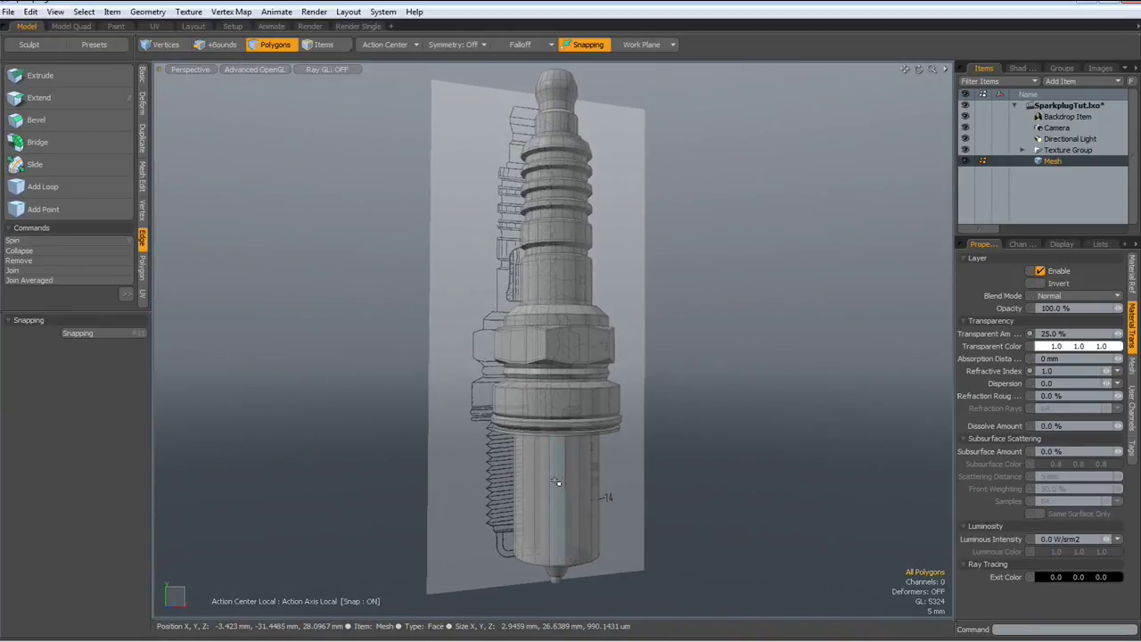
key("shift+Tab")
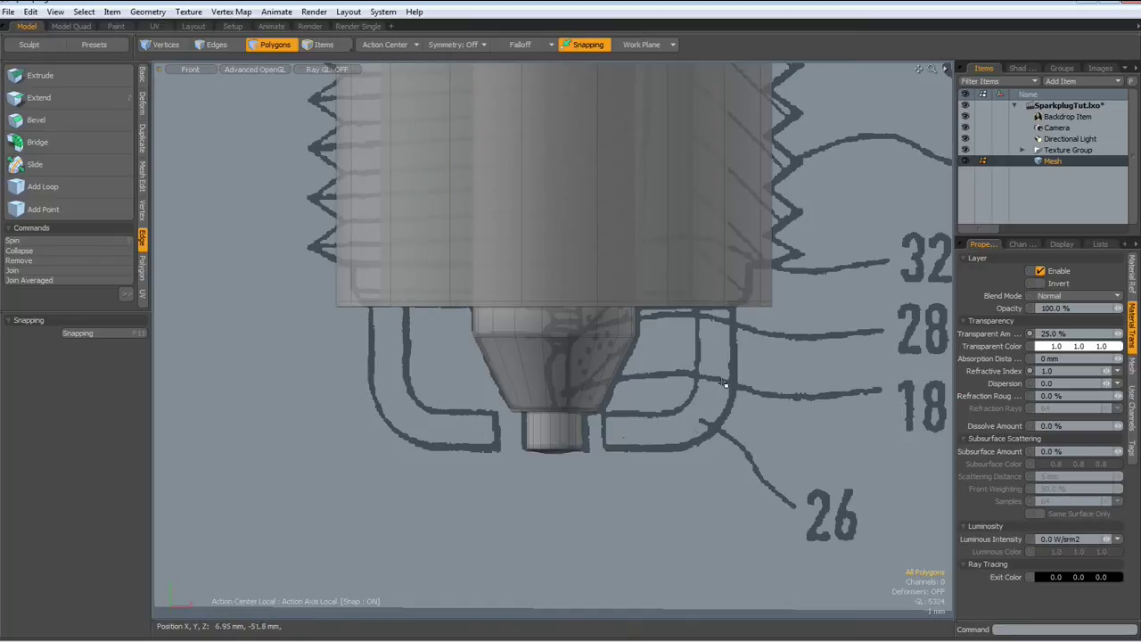
Step: Draw a flat Z-axis cylinder, about 1.95 by 2.15 mm in radius, over the ground electrode's bend and set it to 8 sides
left_click(143, 79)
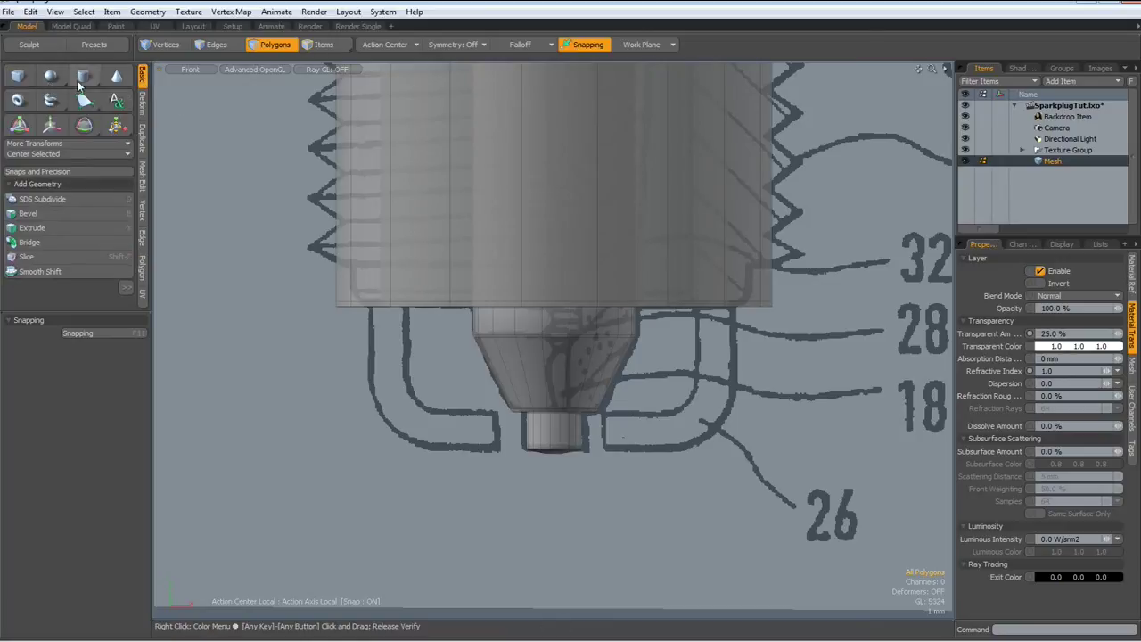
left_click(83, 79)
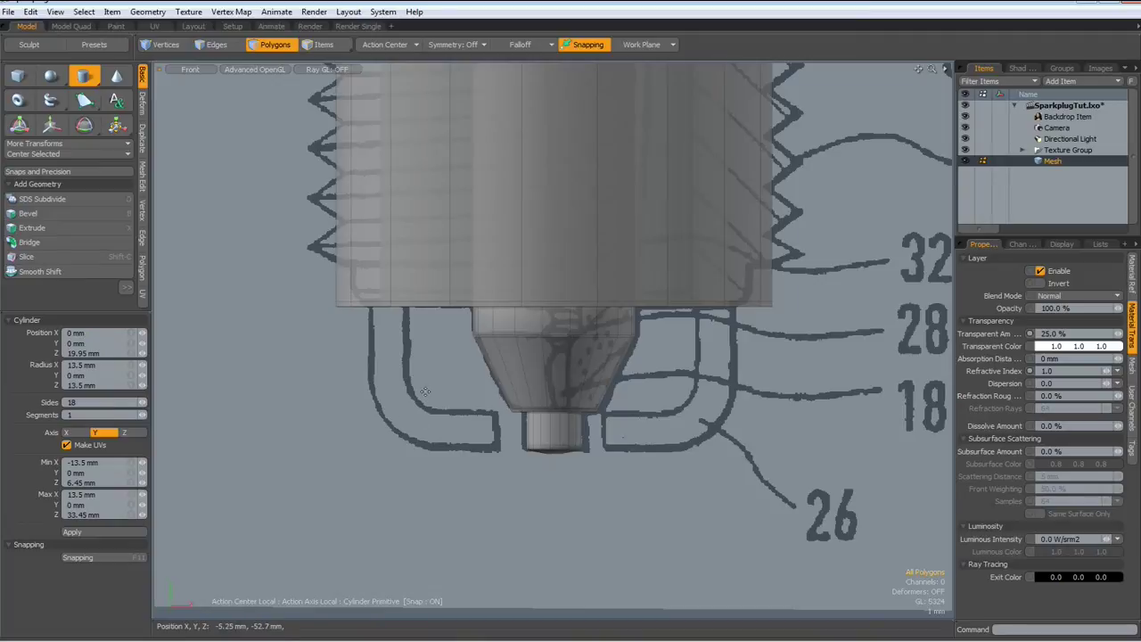
left_click_drag(425, 392, 472, 341)
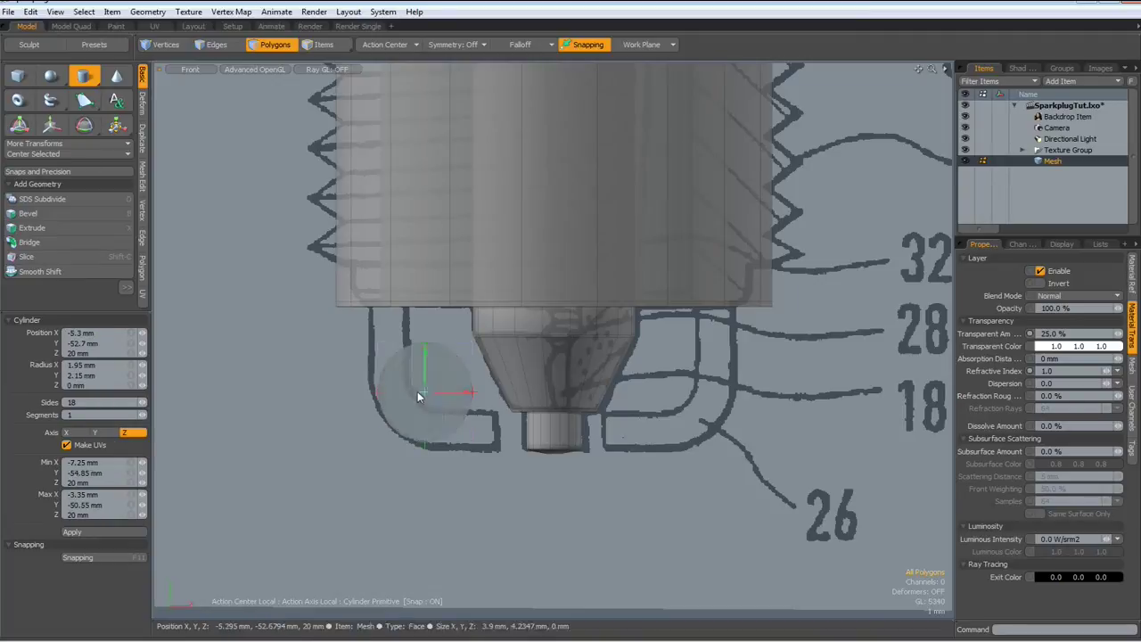
left_click(59, 404)
type("8")
key("Return")
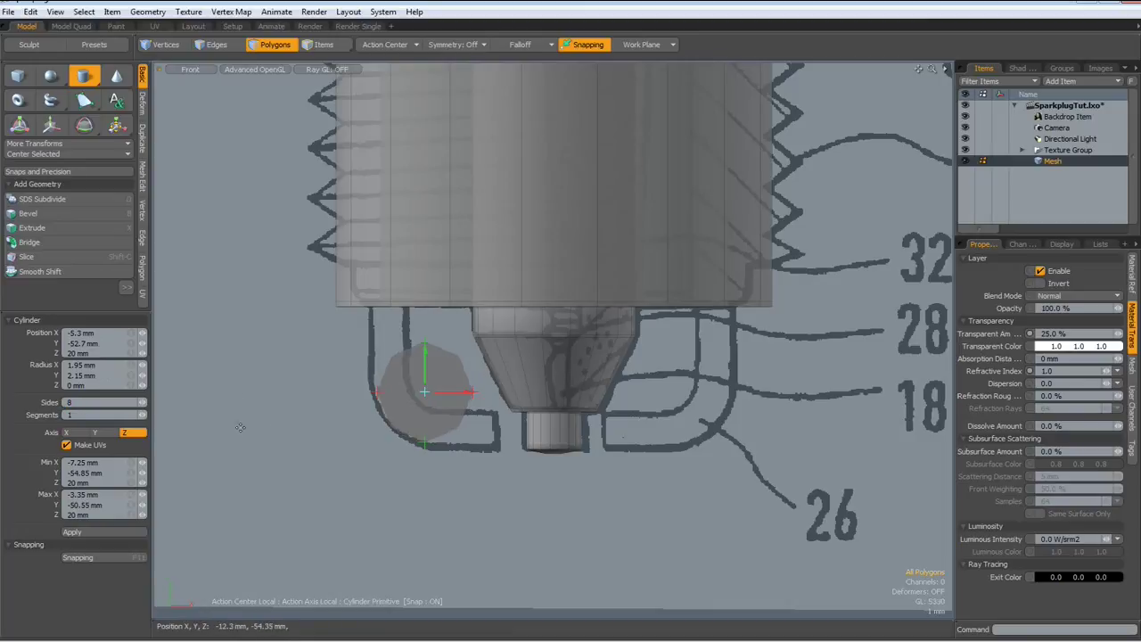
Step: Set the flat cylinder's X and Y radii to 2 mm and move its centre to about X -5.35, Y -52.85 mm
type("2")
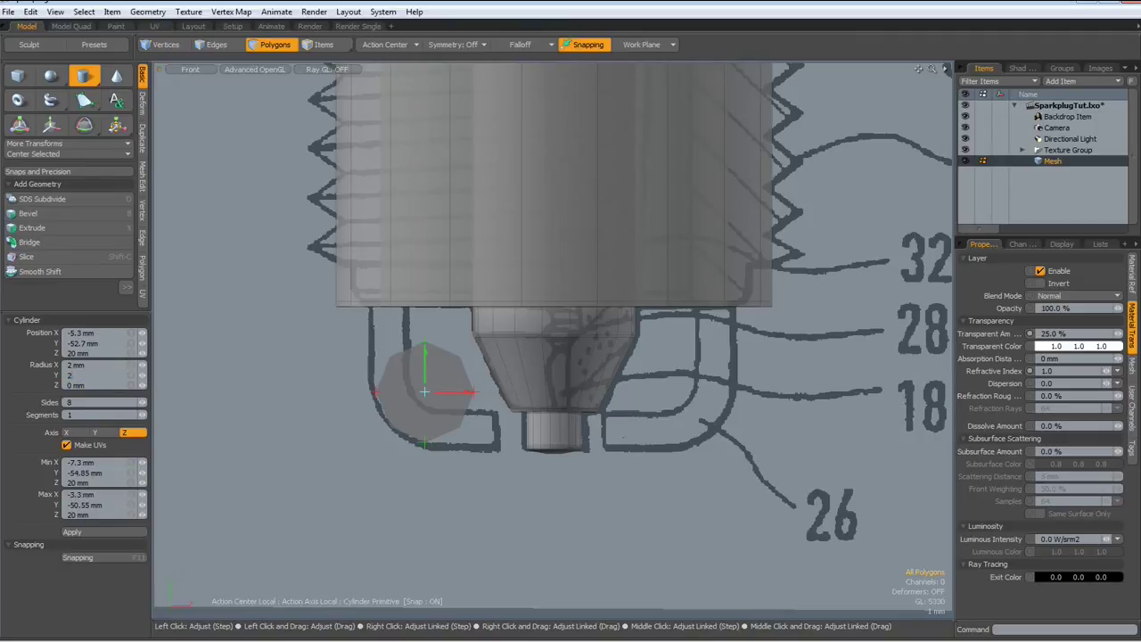
key("Return")
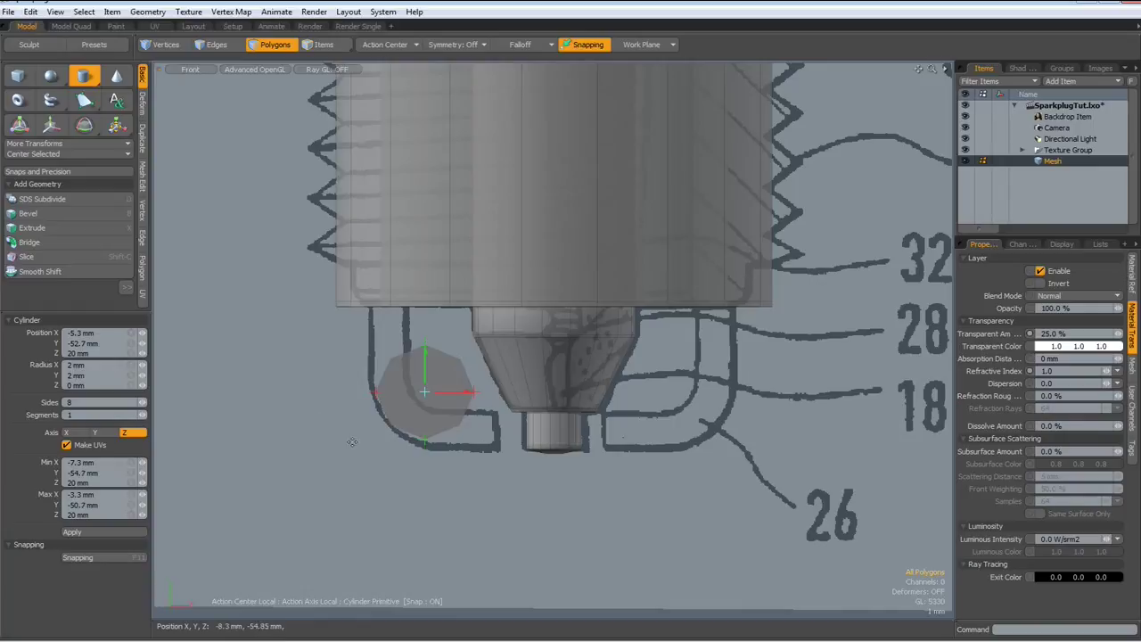
left_click_drag(426, 394, 424, 396)
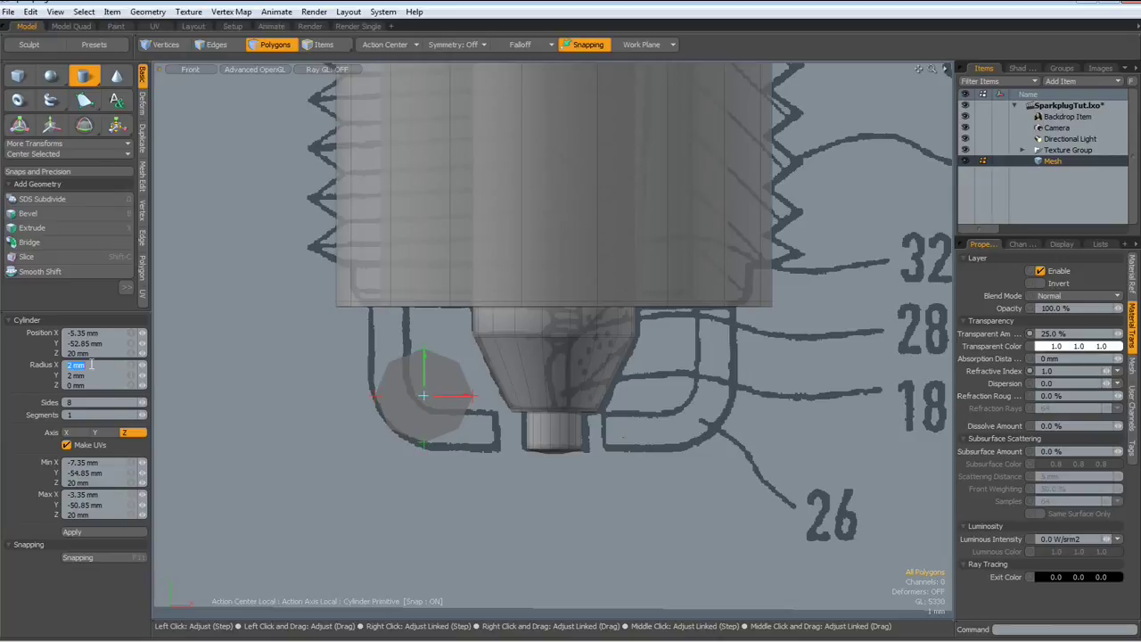
Step: Set the flat cylinder's X and Y radii to 2.2 mm and move its centre to about X -5.3, Y -52.65 mm, matching the sketched bend
key("Tab")
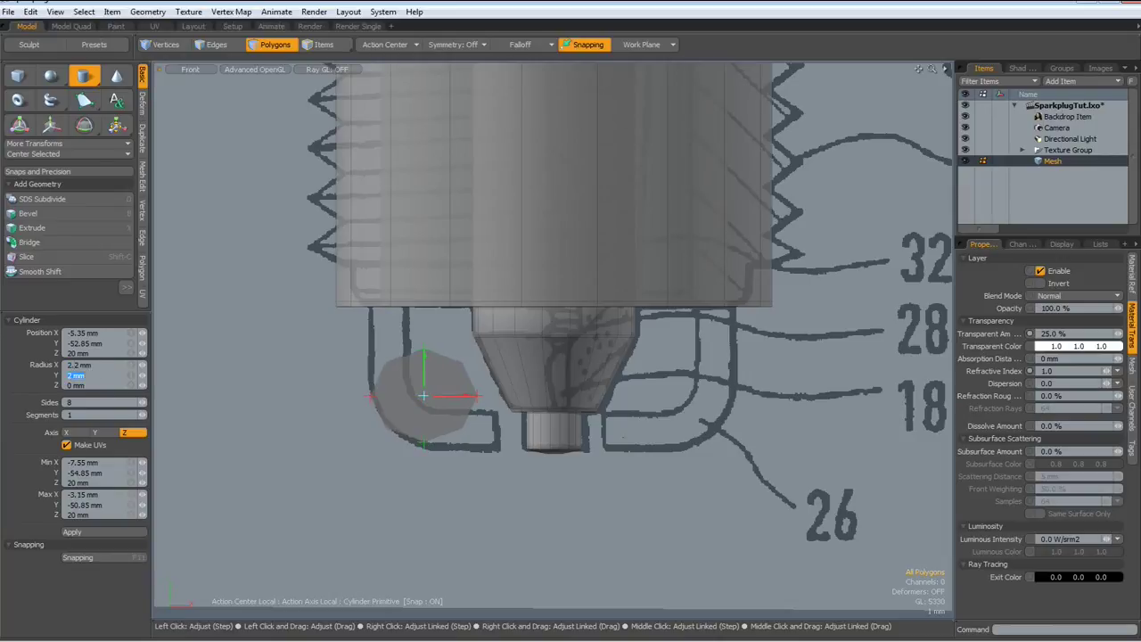
key("Return")
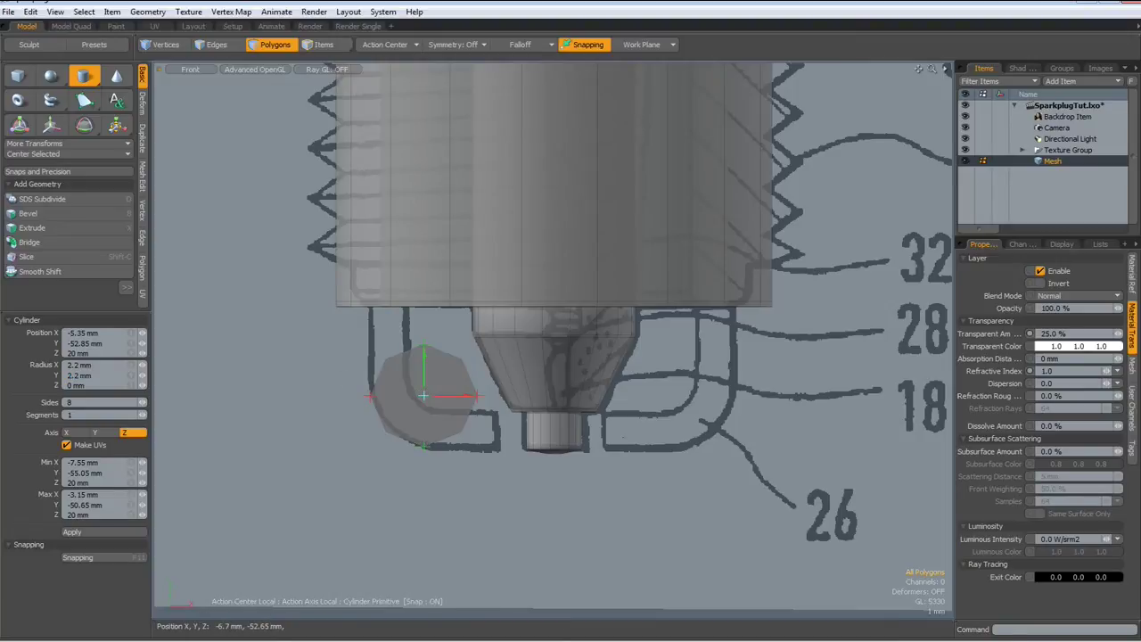
left_click_drag(424, 395, 424, 389)
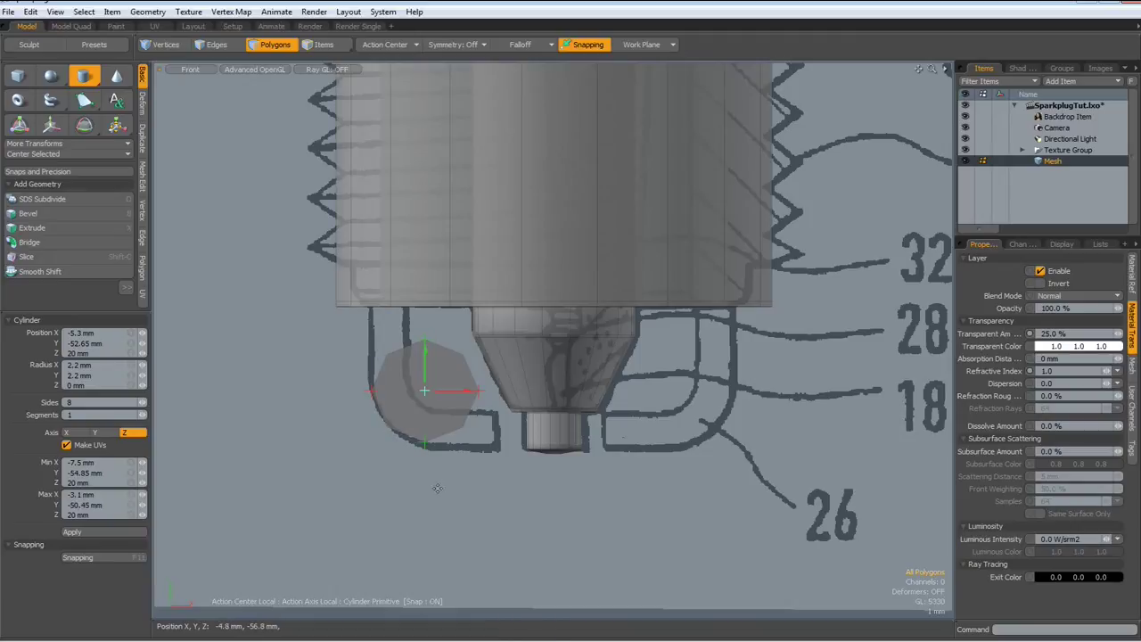
Step: Finish the octagonal disc and bevel its face with an inset of about 1.52 mm and no shift
key("space")
left_click(439, 414)
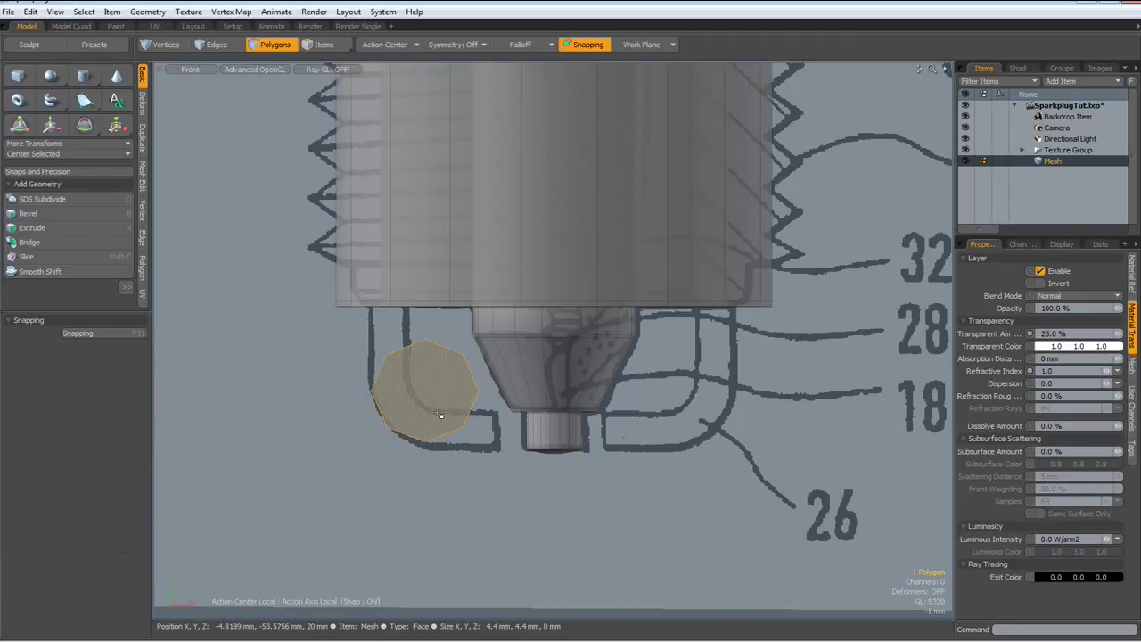
key("b")
left_click(439, 416)
left_click_drag(504, 393, 538, 394)
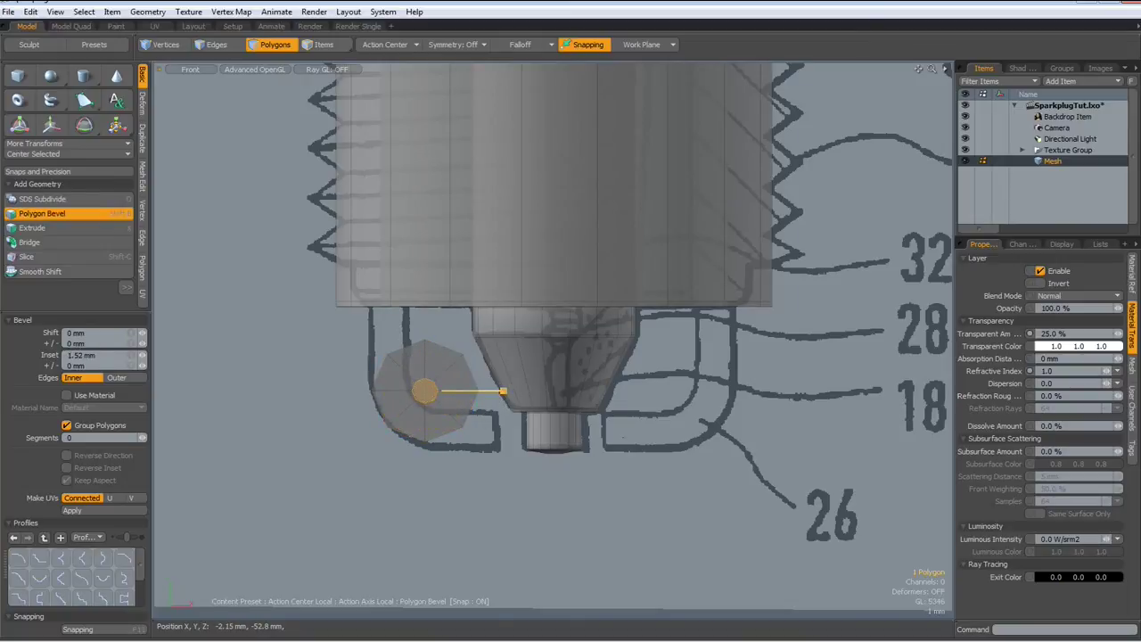
key("space")
Step: Select only the small inner polygon at the centre of the octagonal disc
left_click(205, 465)
left_click(429, 393)
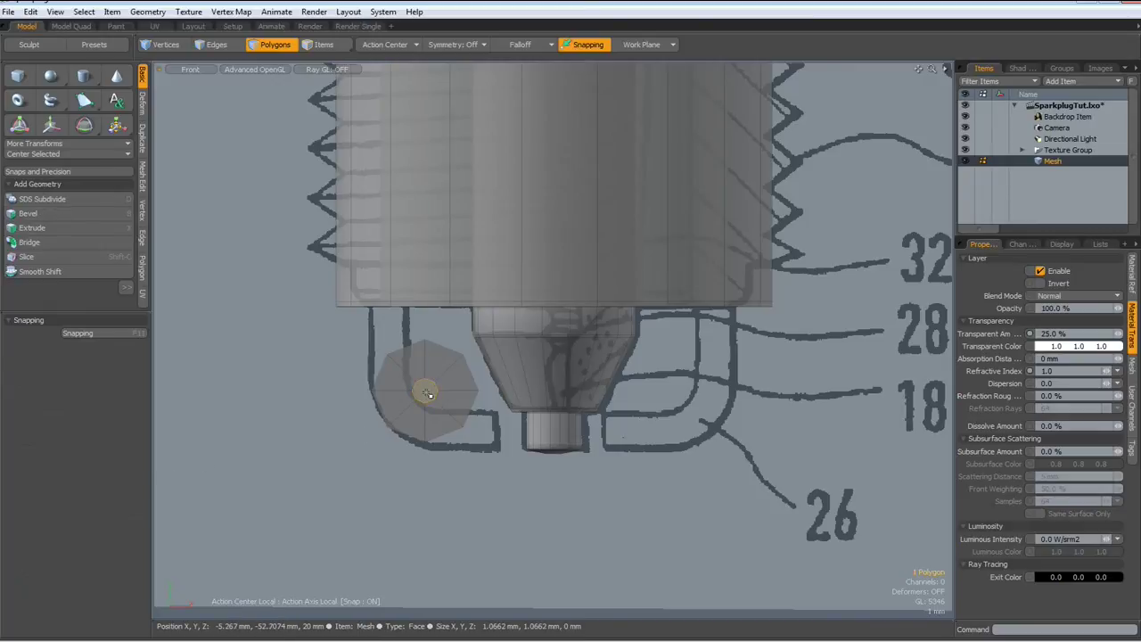